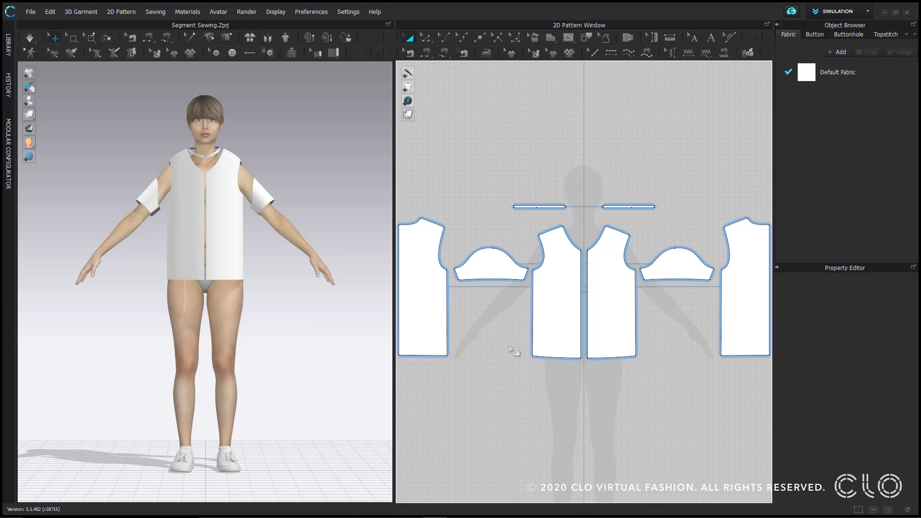
Check the lengths of the front and back side seam segments in the 2D pattern pieces
scroll(512, 350, "up", 5)
scroll(623, 347, "down", 3)
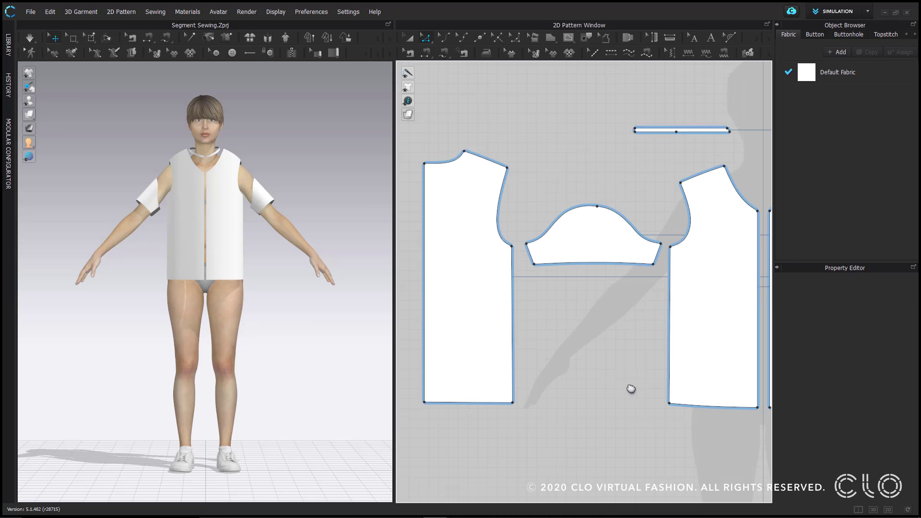
left_click(670, 305)
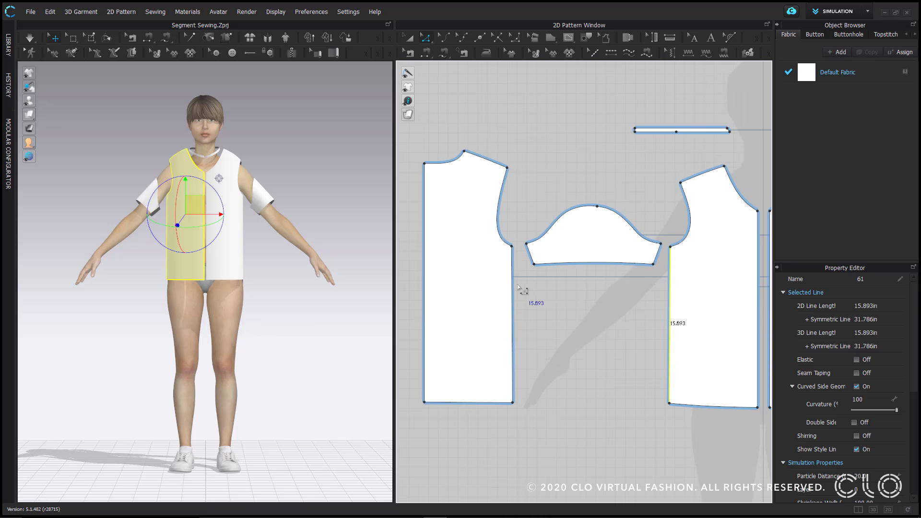
left_click(513, 288)
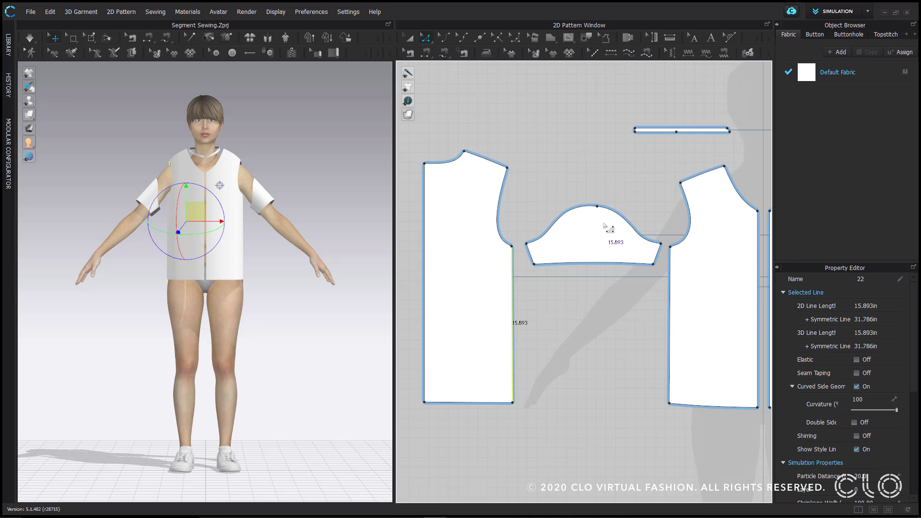
Check the lengths of the collar's front lower segment and the front neckline segment, leaving nothing selected
scroll(634, 214, "up", 3)
left_click(666, 126)
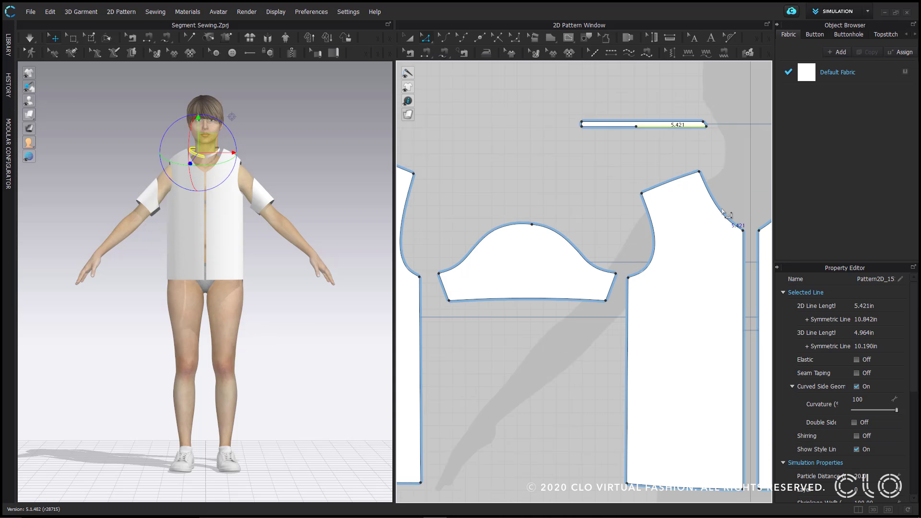
left_click(737, 225)
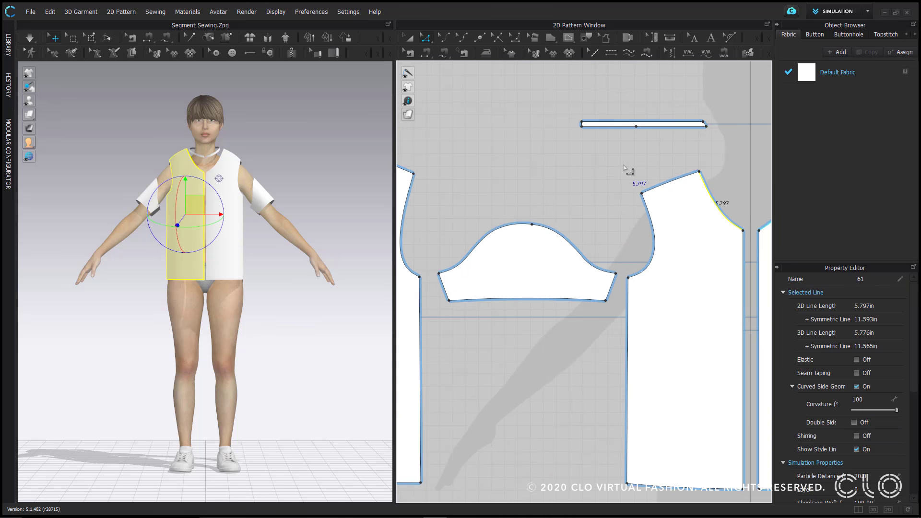
scroll(603, 184, "down", 3)
scroll(602, 183, "down", 3)
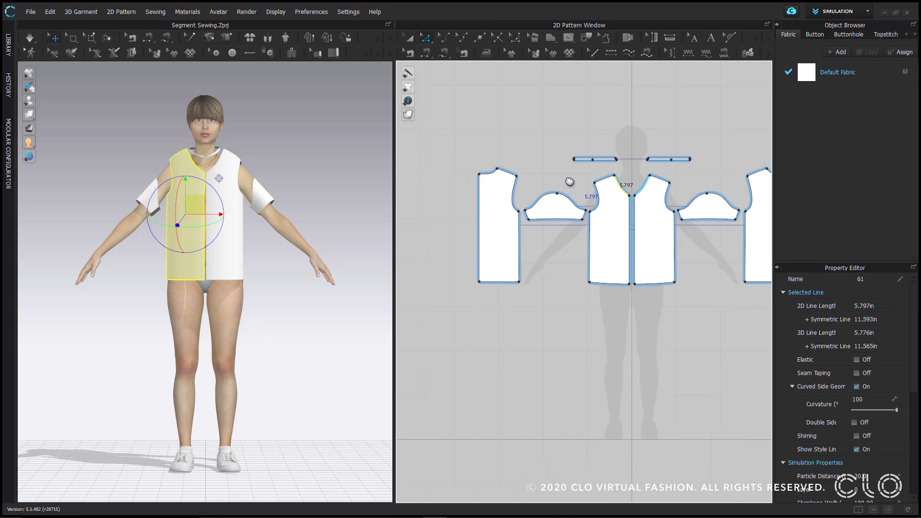
left_click(608, 330)
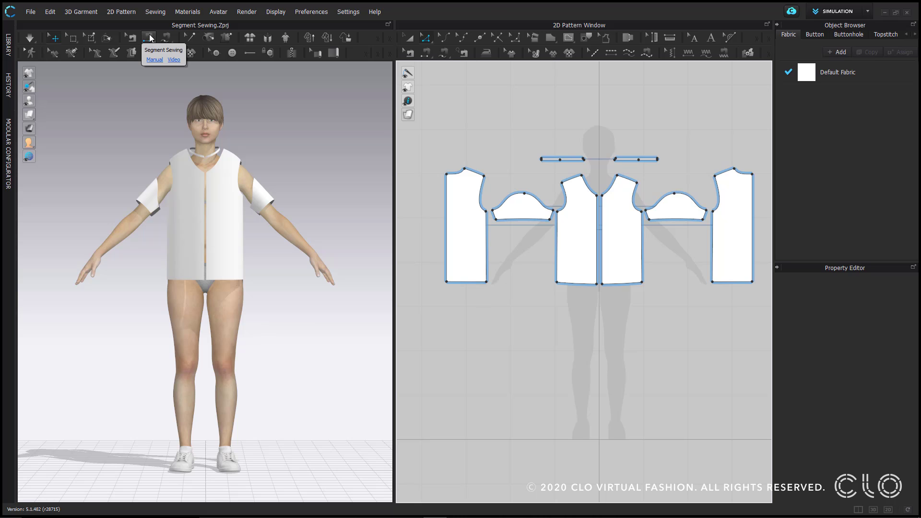
Sew the front side seam to the matching back side seam with Segment Sewing
left_click(428, 55)
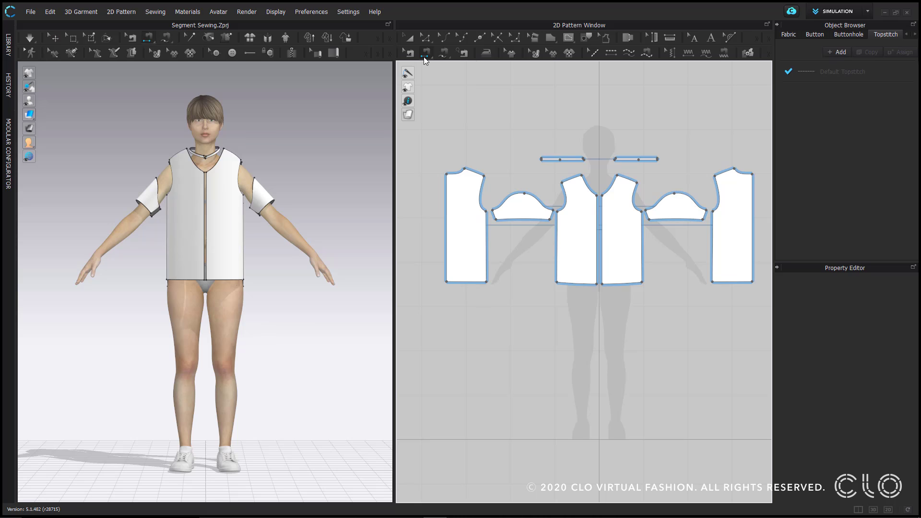
scroll(540, 263, "up", 5)
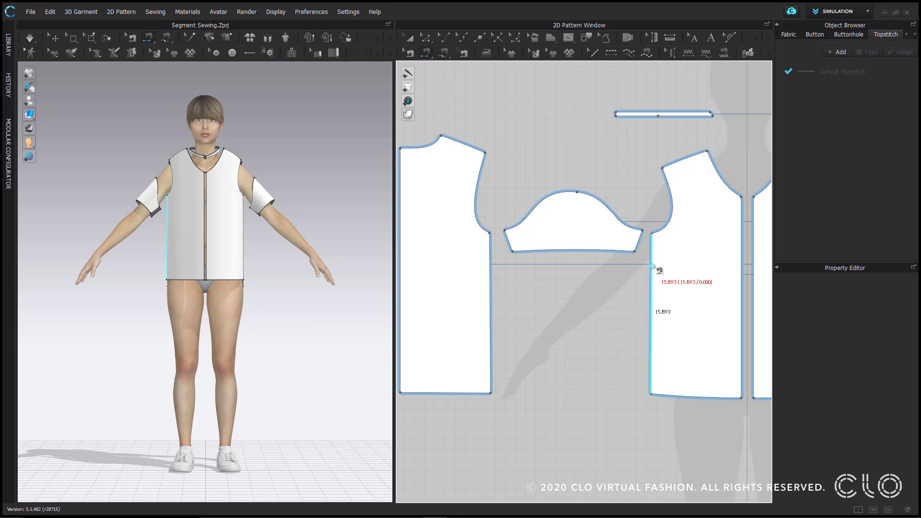
left_click(653, 266)
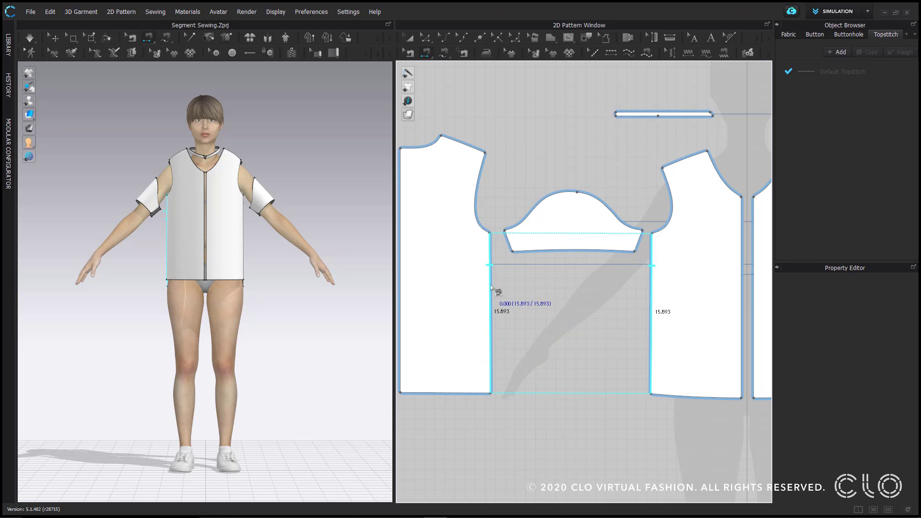
left_click(536, 331)
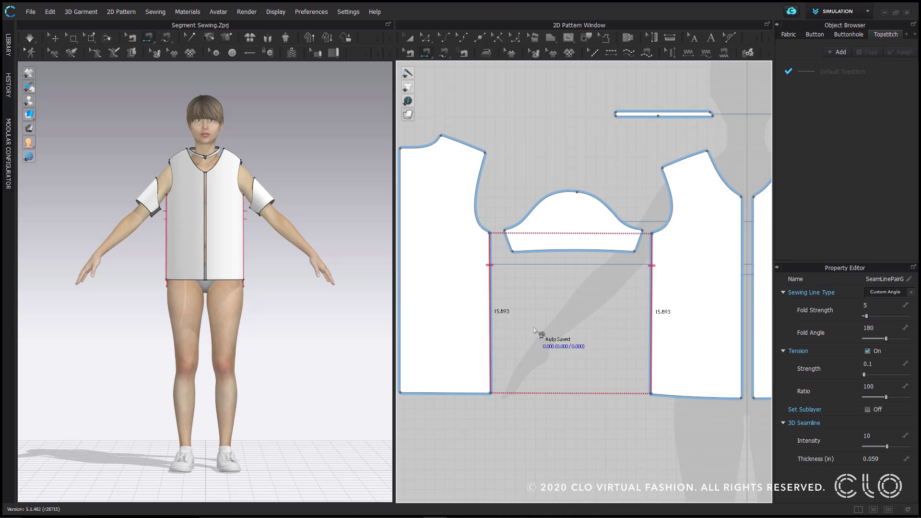
Sew the back segment of the sleeve cap to the back armhole and inspect the seam direction on the garment
scroll(318, 274, "up", 5)
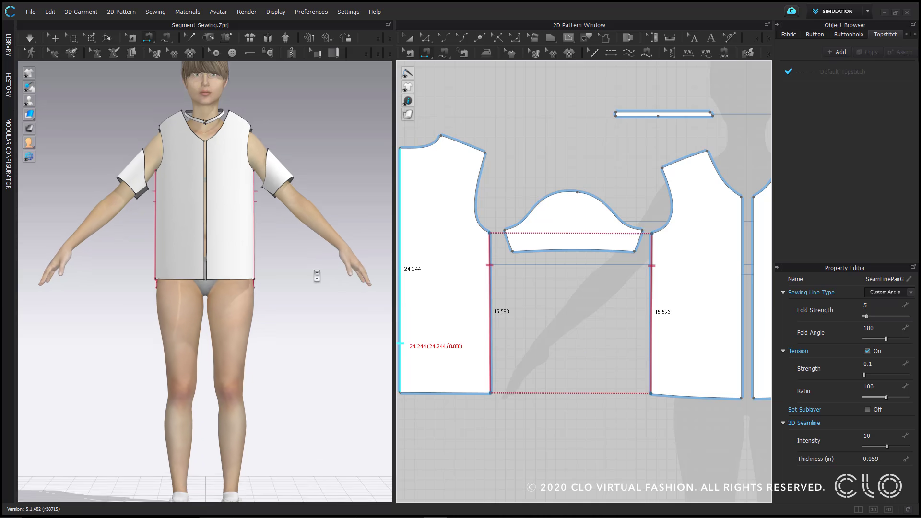
right_click_drag(315, 284, 252, 292)
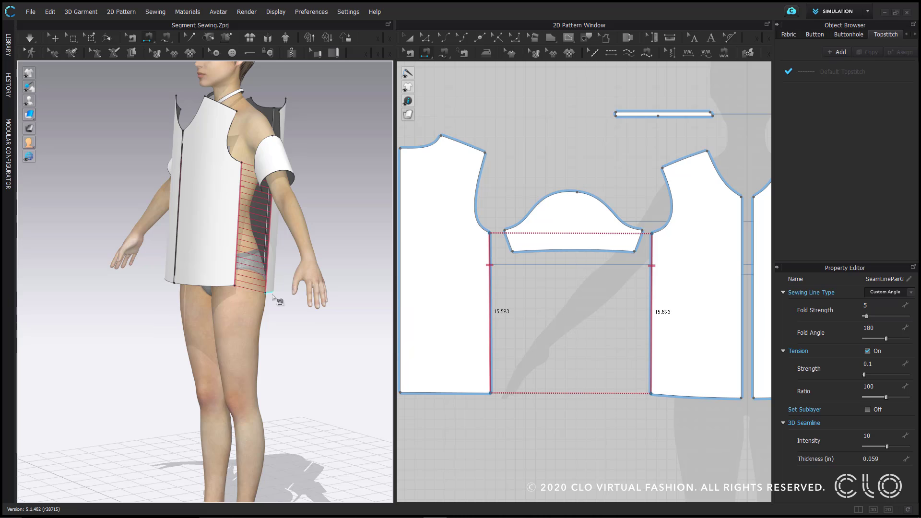
right_click_drag(301, 308, 309, 323)
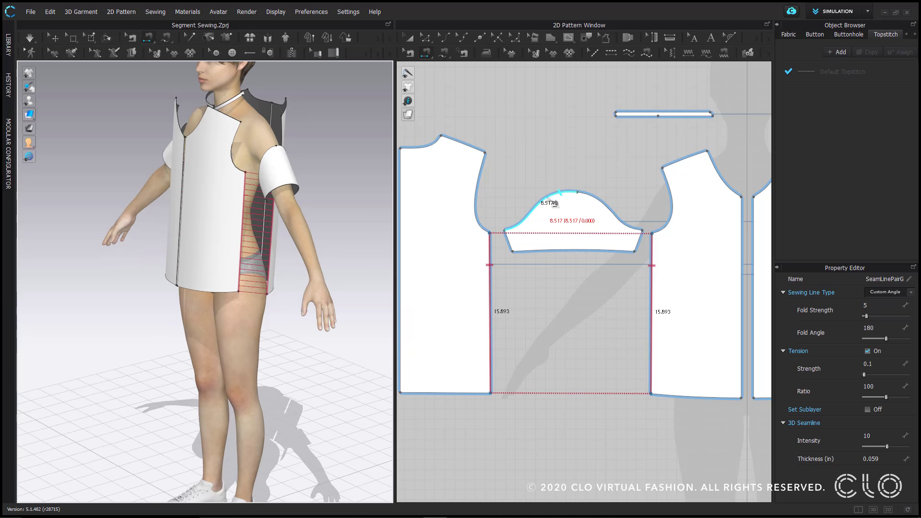
left_click(546, 196)
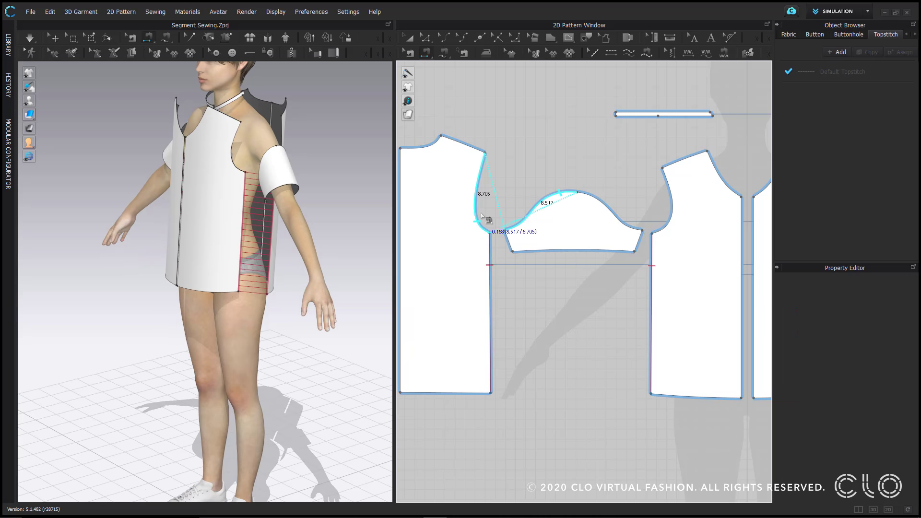
left_click(482, 205)
right_click_drag(293, 168, 303, 270)
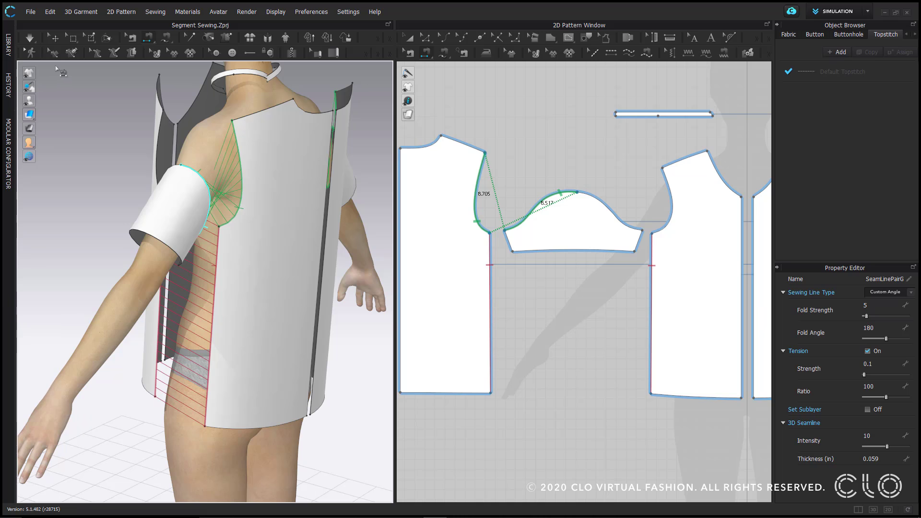
Hide the sewing connection lines in the 3D view and show them again
mouse_move(29, 73)
left_click(112, 74)
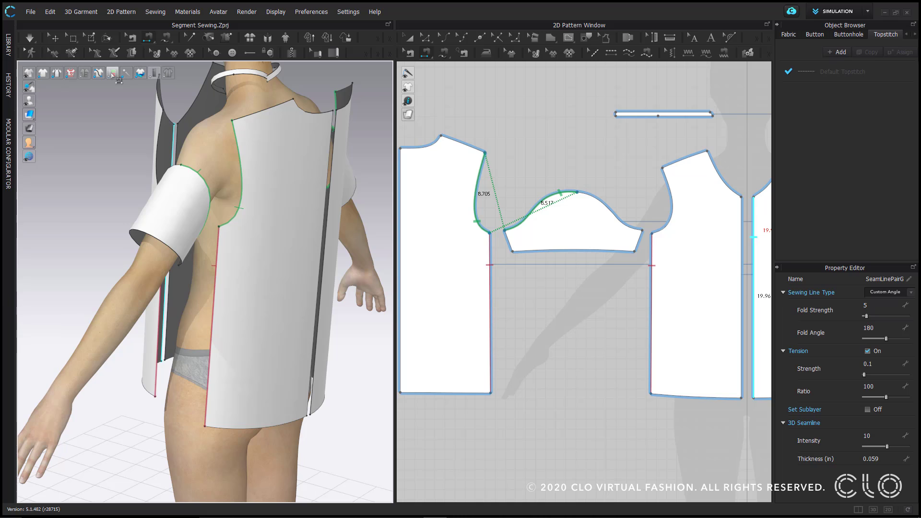
left_click(111, 73)
left_click(319, 306)
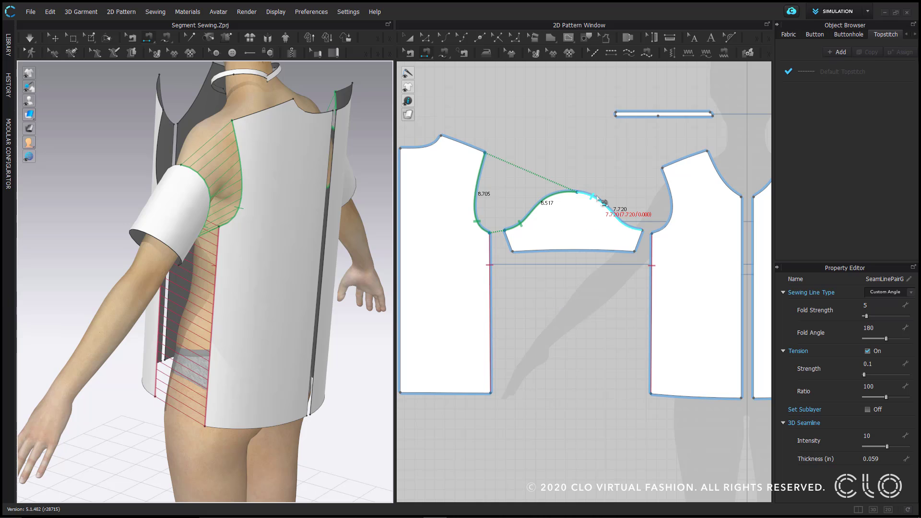
Sew the front segment of the sleeve cap to the front armhole, and the front shoulder to the back shoulder
left_click(643, 206)
left_click(667, 185)
left_click(676, 162)
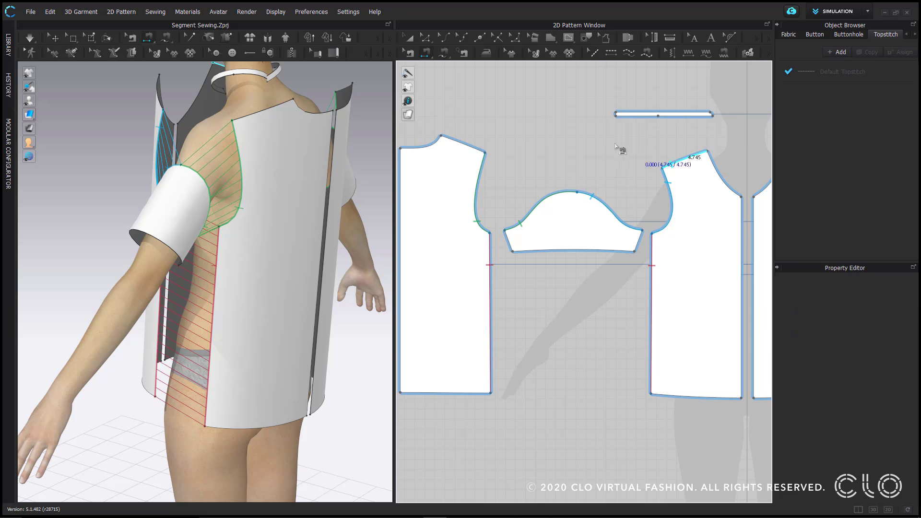
left_click(491, 157)
Sew the two short underarm edges of the sleeve together
left_click(508, 240)
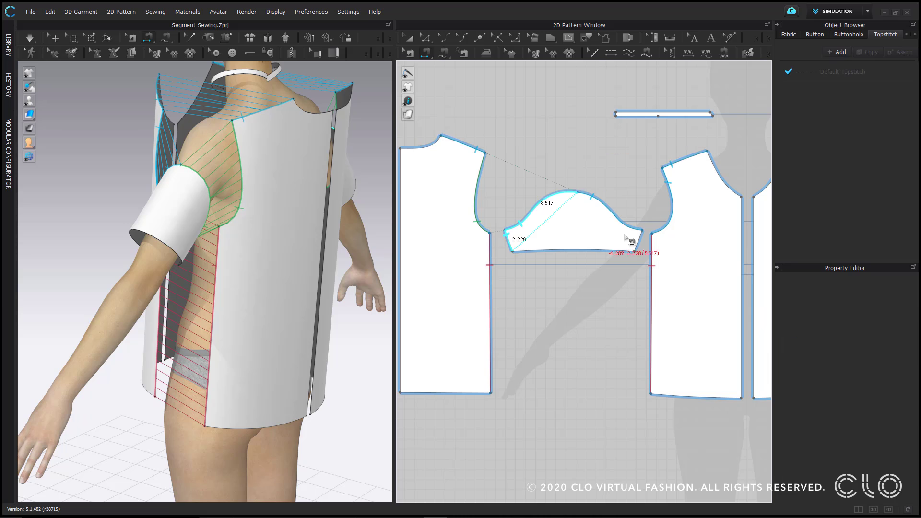
left_click(652, 240)
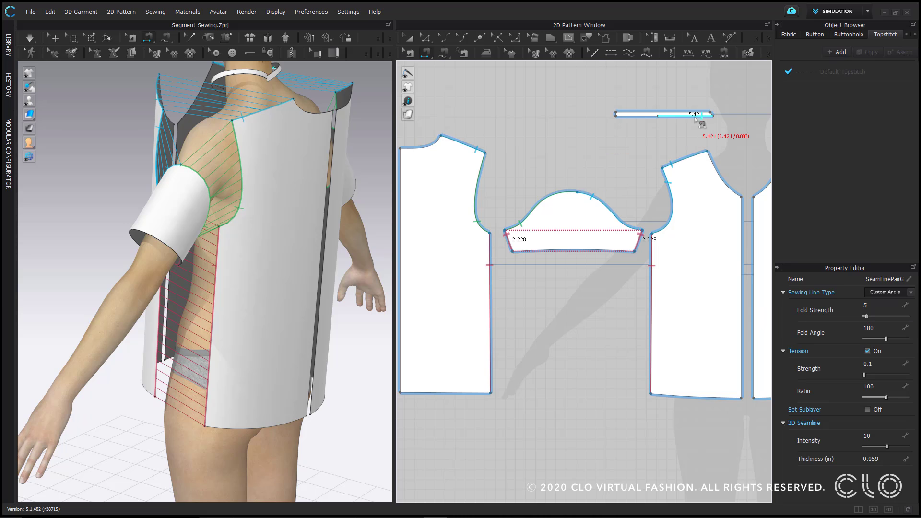
Sew the collar's two lower segments to the front neckline and the back neckline
left_click(700, 115)
left_click(732, 192)
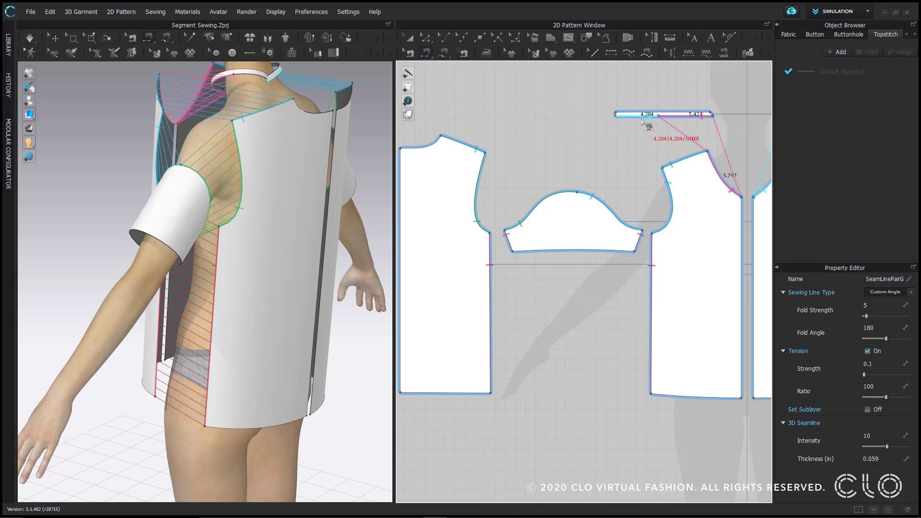
left_click(653, 115)
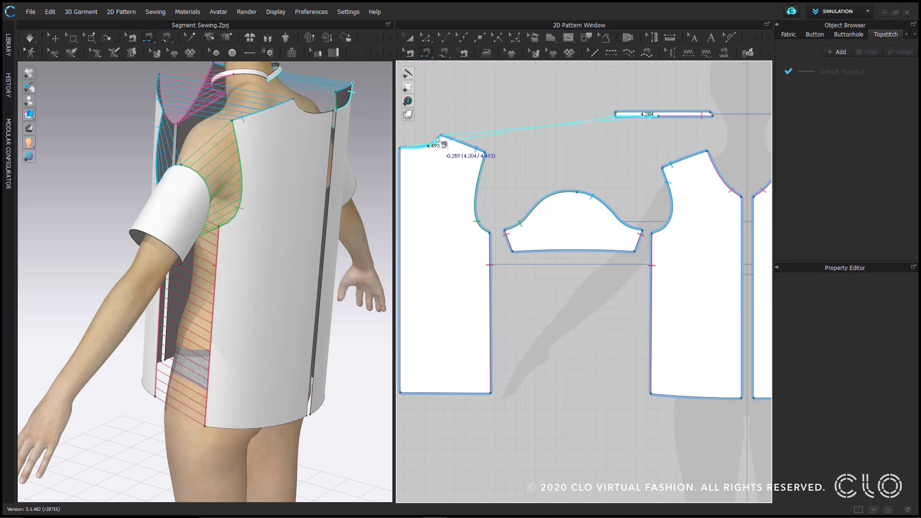
left_click(420, 144)
Sew the two front pieces together along their center front edges
right_click_drag(365, 147, 506, 148)
scroll(274, 198, "down", 3)
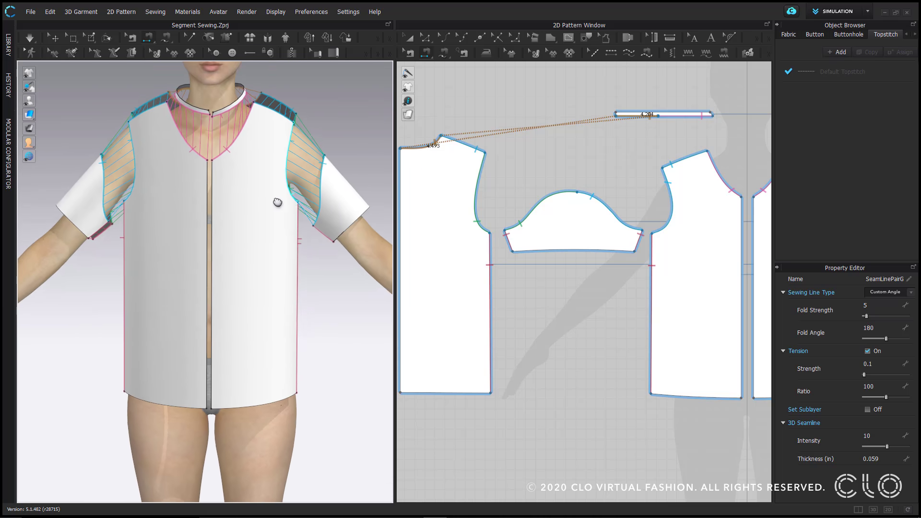
scroll(490, 192, "down", 3)
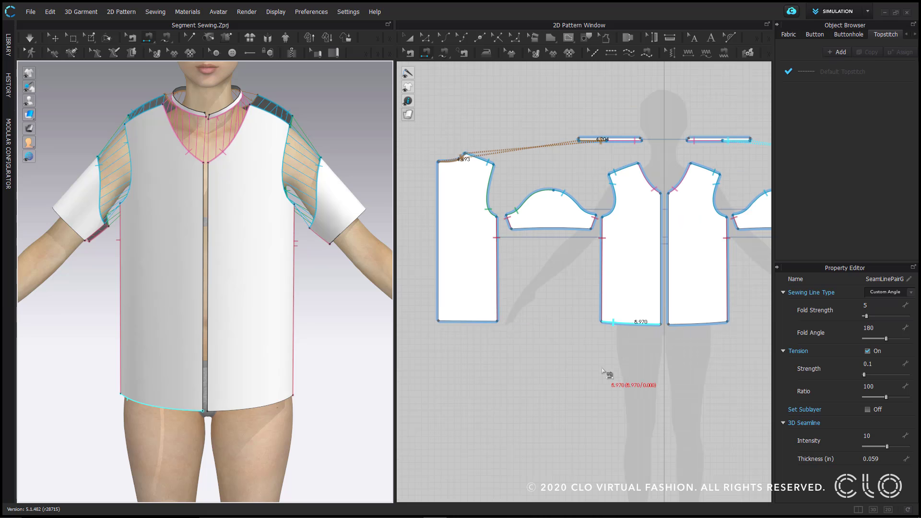
scroll(631, 380, "down", 4)
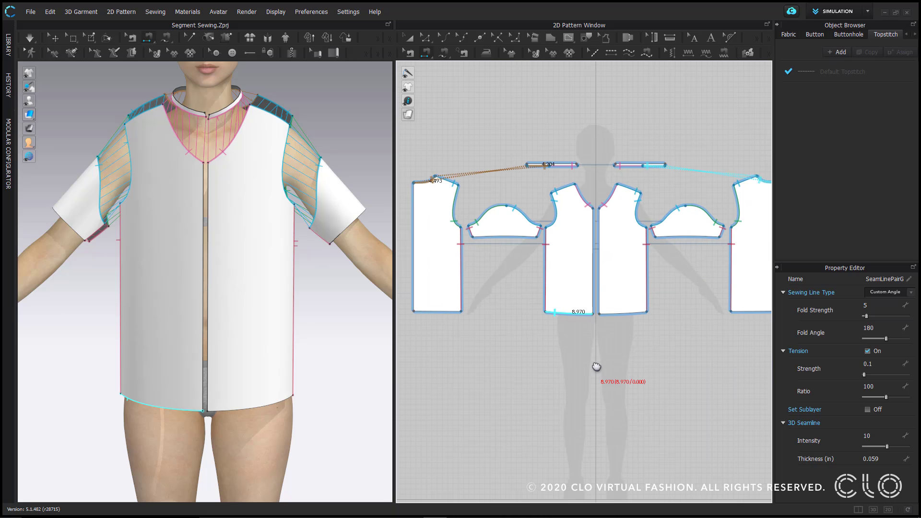
left_click(599, 231)
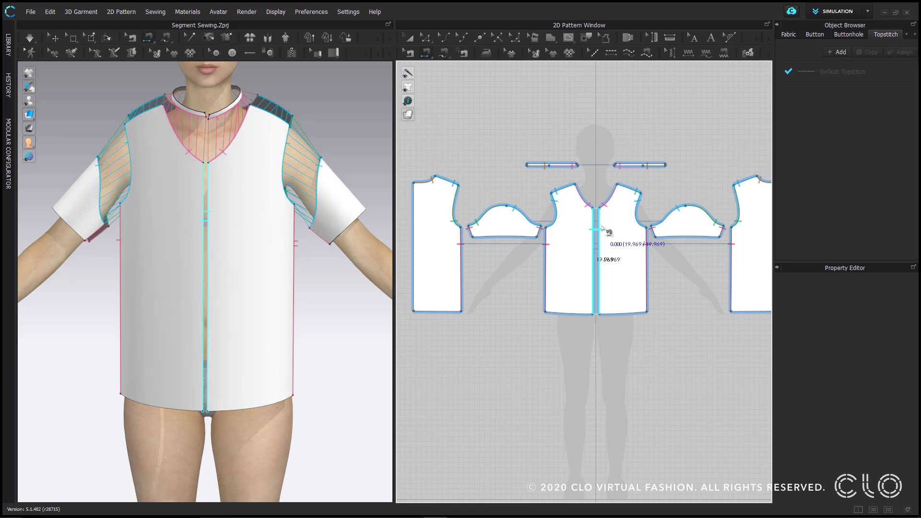
Sew the center back edges of the two back pieces together in the 2D pattern view
left_click(414, 243)
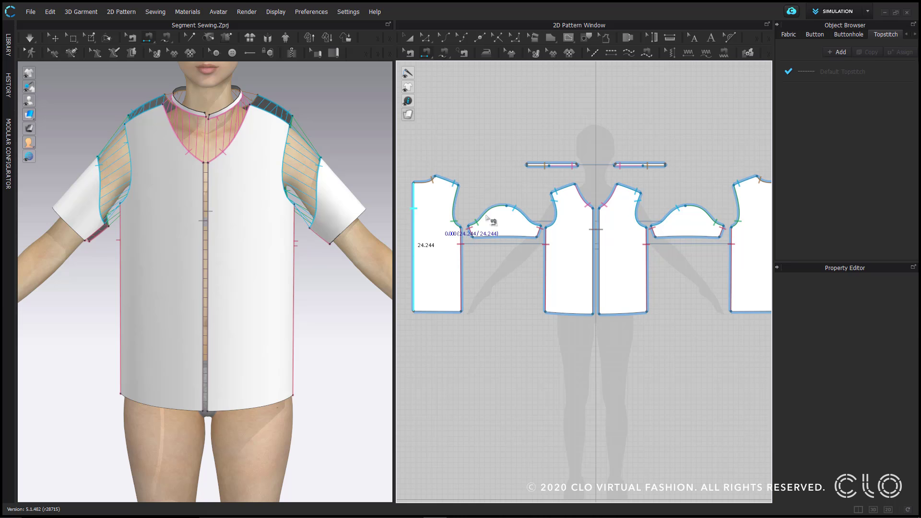
left_click(690, 210)
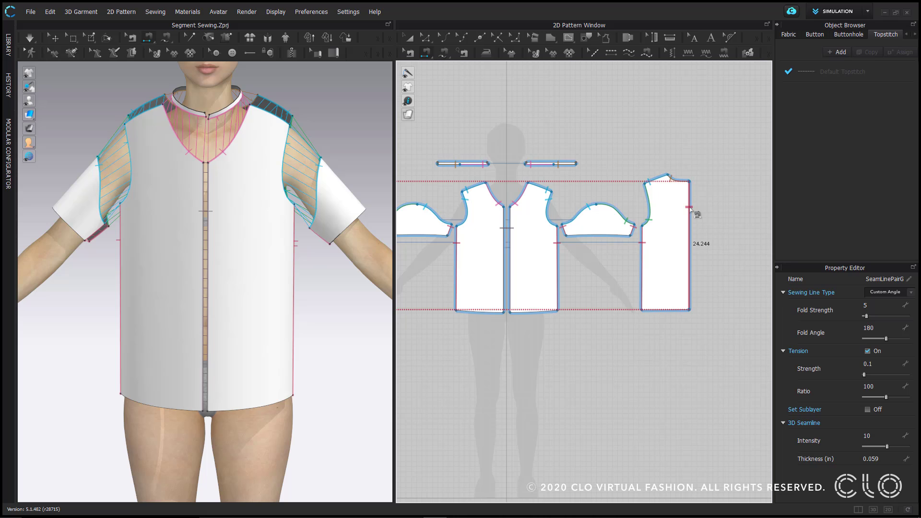
left_click(294, 331)
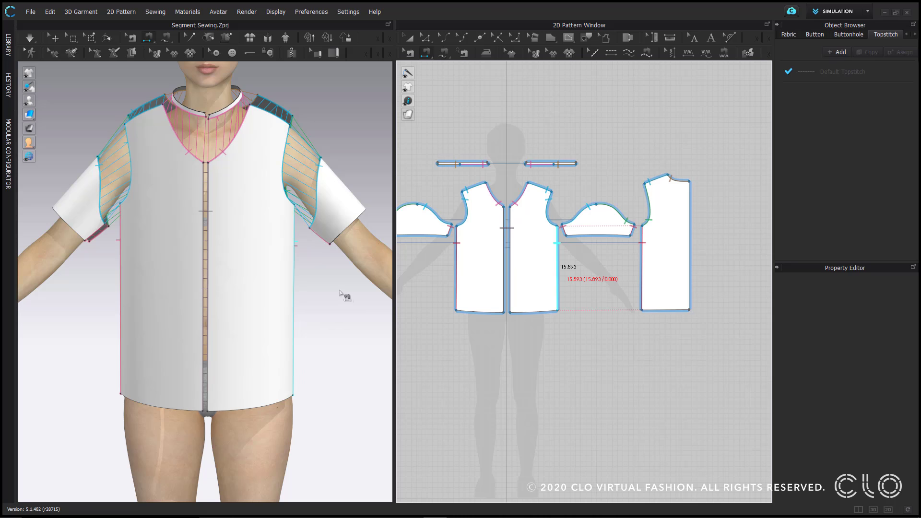
Sew the center back edges together directly on the 3D garment, keeping both seam directions aligned
right_click_drag(345, 298, 268, 279)
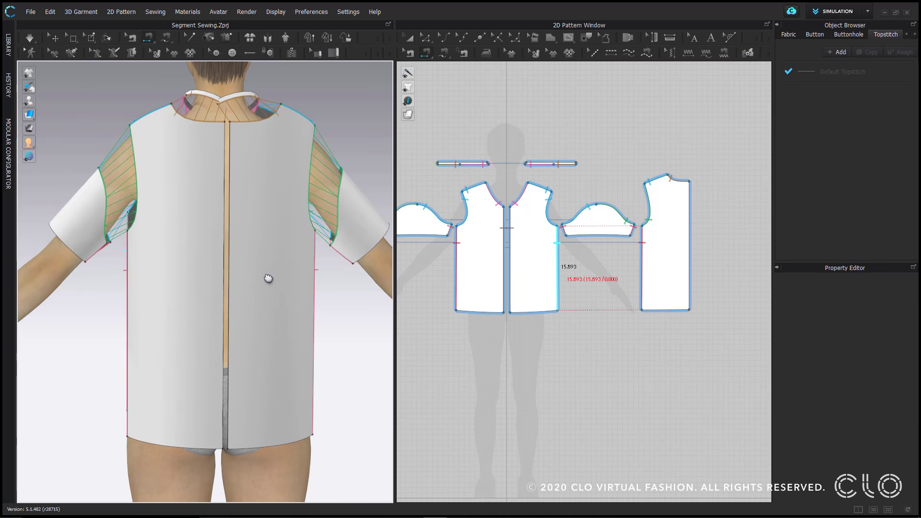
left_click(229, 166)
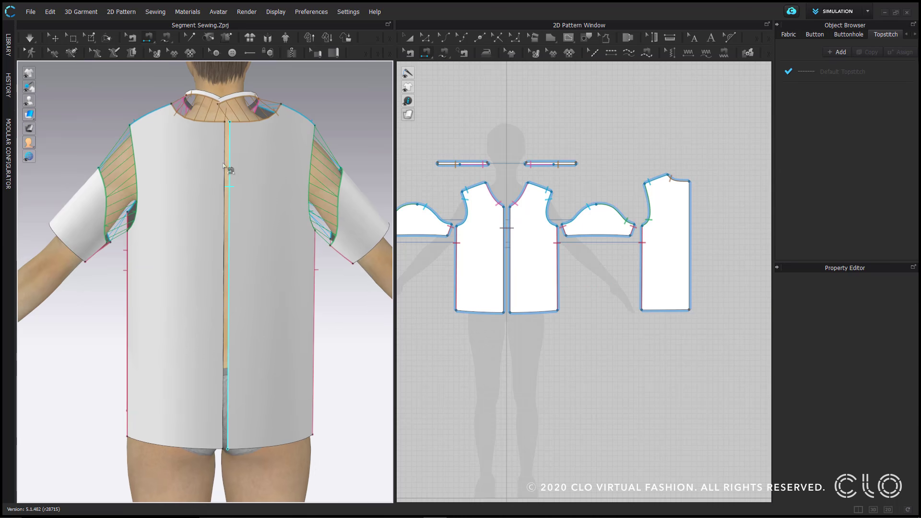
left_click(224, 168)
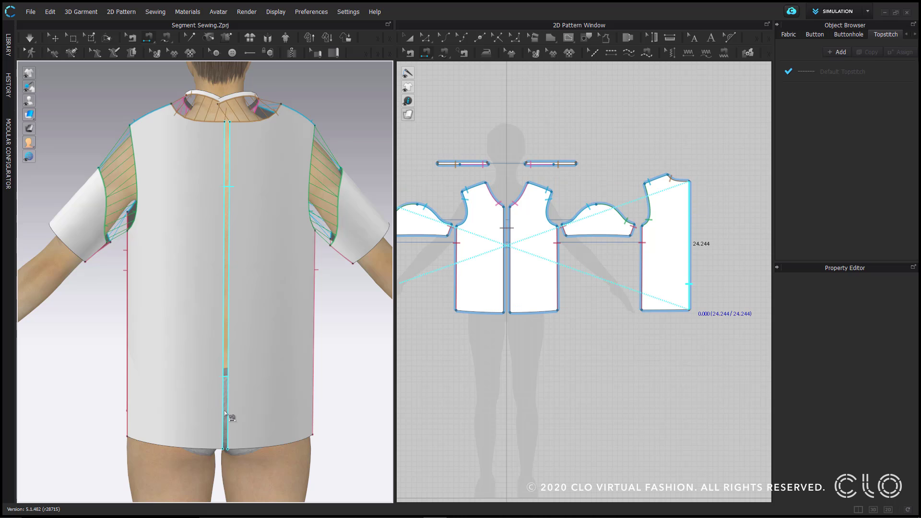
left_click(224, 189)
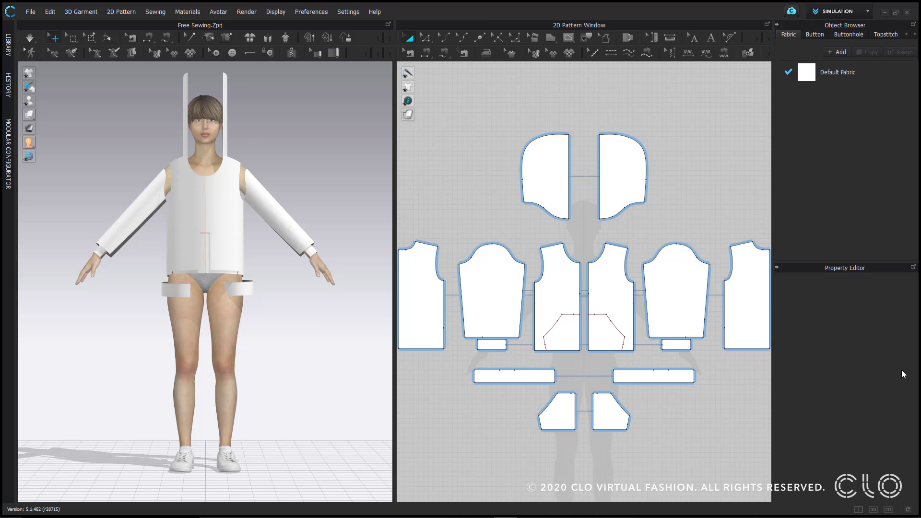
Inspect the separate side seam segments of the sleeve, back and front pieces with the Edit Pattern tool
left_click(425, 37)
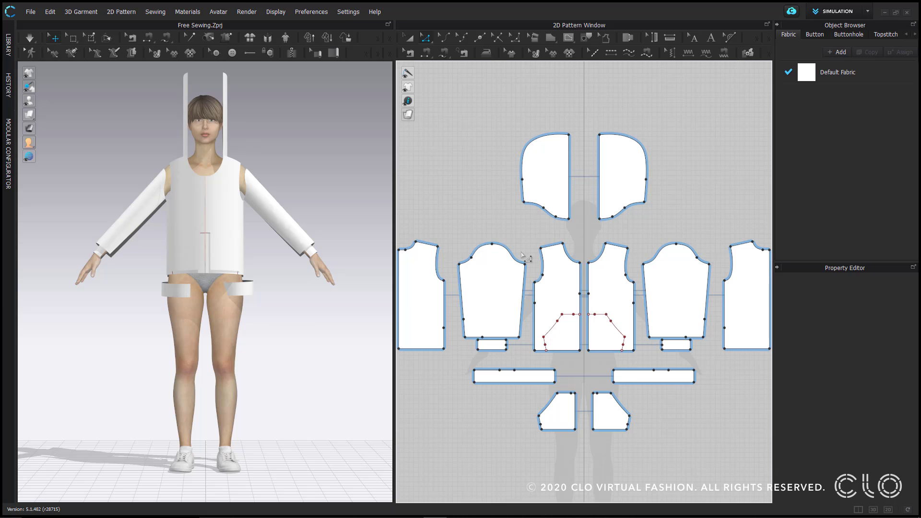
scroll(523, 254, "up", 2)
middle_click_drag(534, 250, 614, 228)
left_click(533, 262)
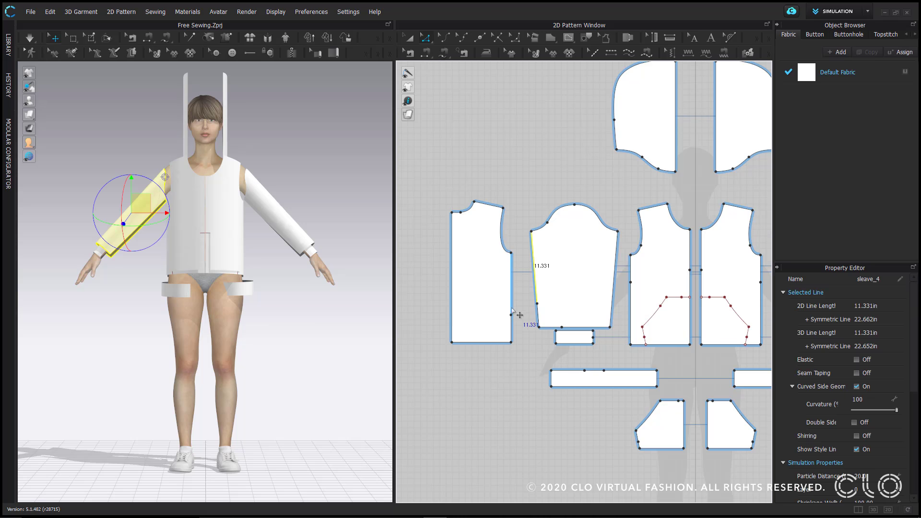
left_click(513, 328)
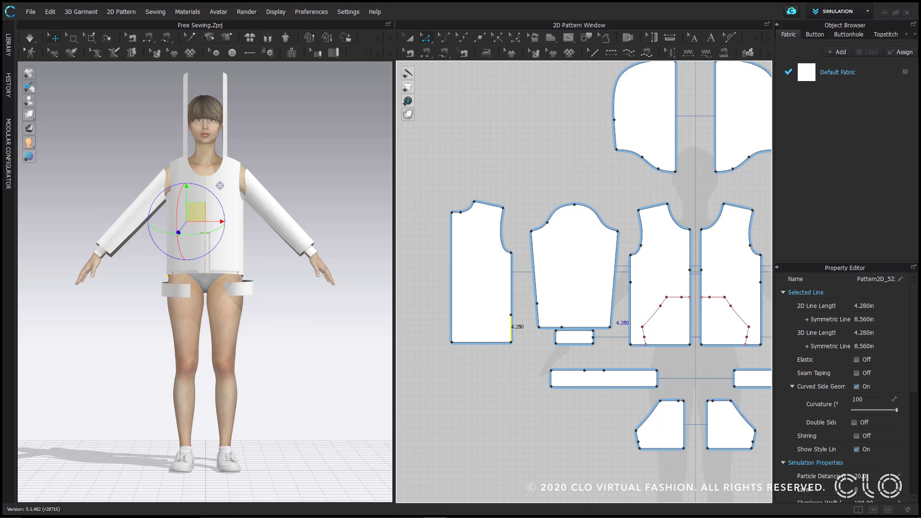
left_click(632, 279)
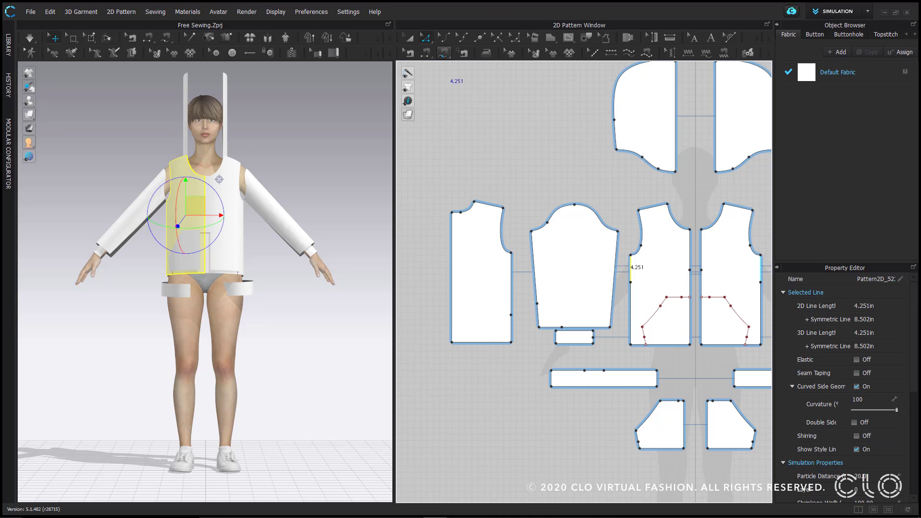
Sew the back piece's full side edge to the front piece's side edge with Free Sewing, from underarm to hem
left_click(443, 53)
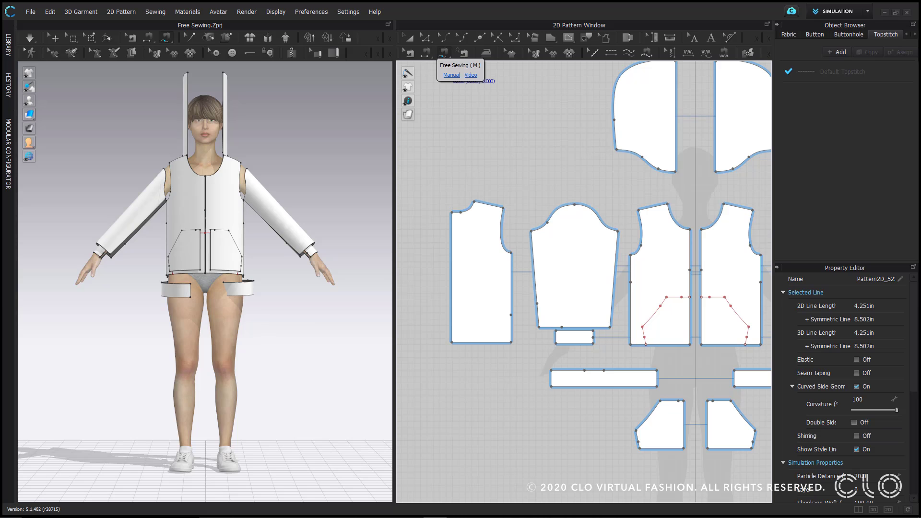
left_click(443, 53)
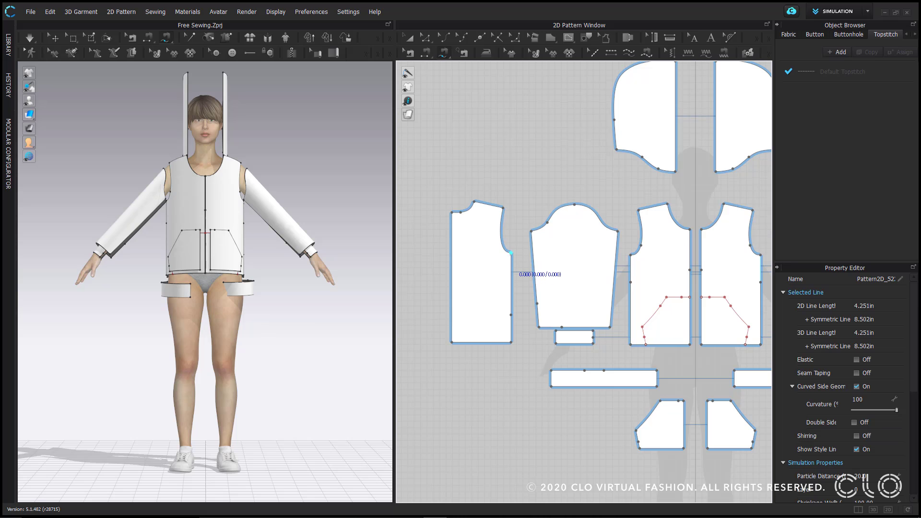
left_click(512, 254)
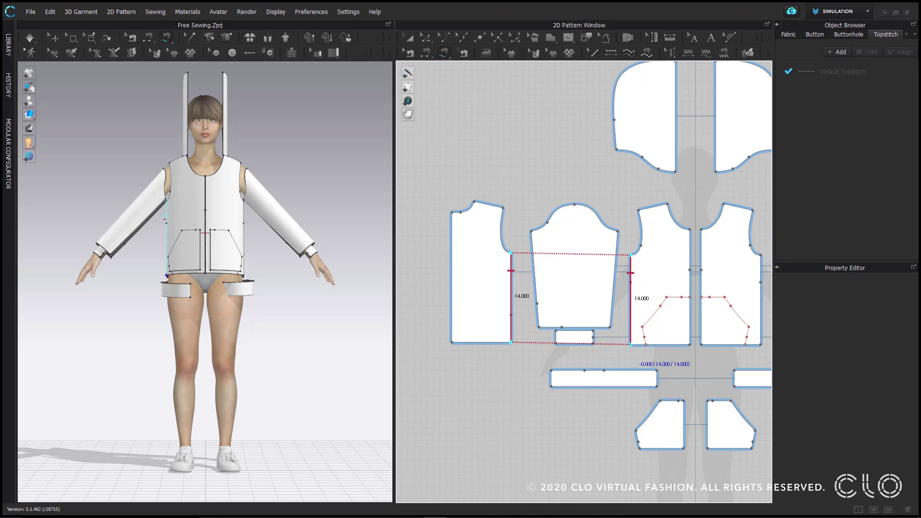
left_click(630, 344)
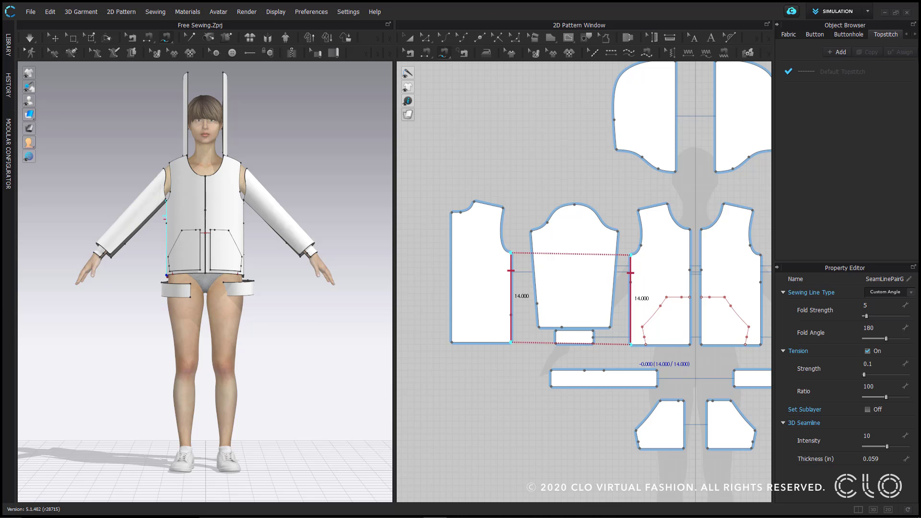
Sew the back half of the sleeve cap, from underarm to cap top, to the back armhole up to the shoulder point
scroll(528, 225, "up", 6)
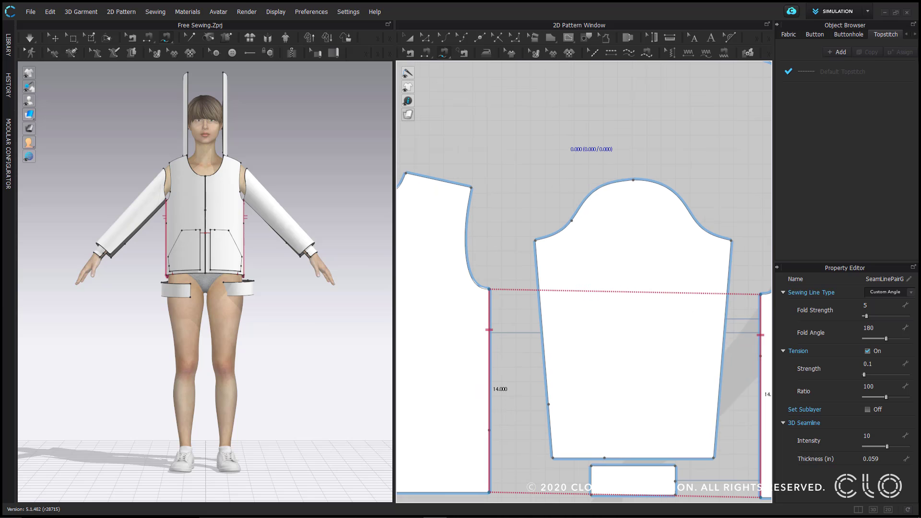
left_click(535, 240)
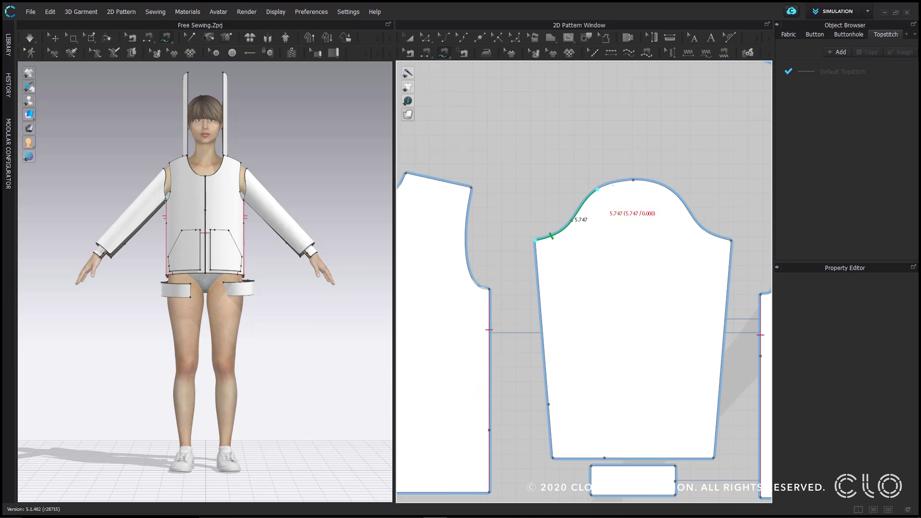
left_click(633, 180)
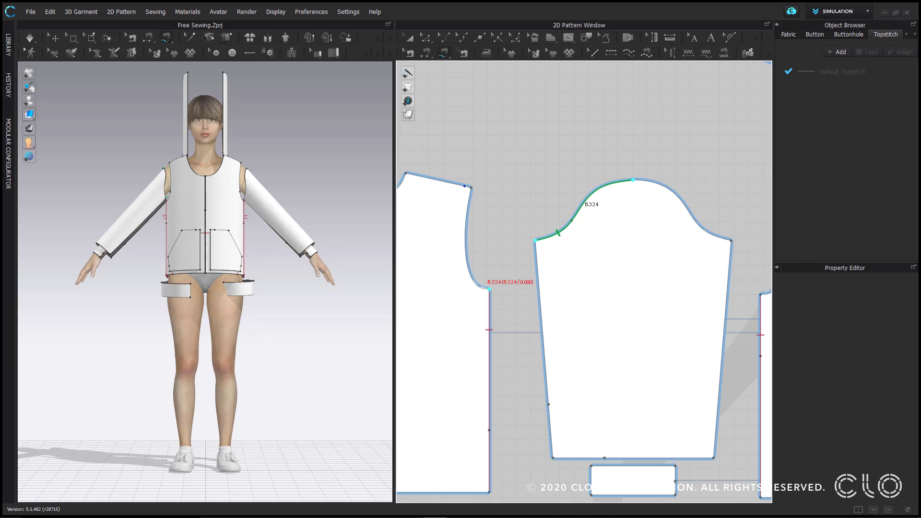
left_click(490, 289)
scroll(468, 201, "up", 5)
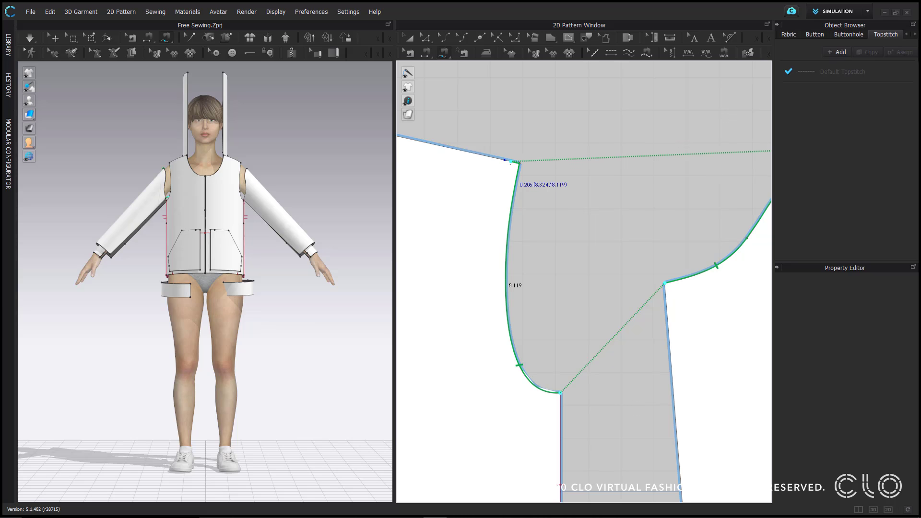
scroll(510, 163, "up", 3)
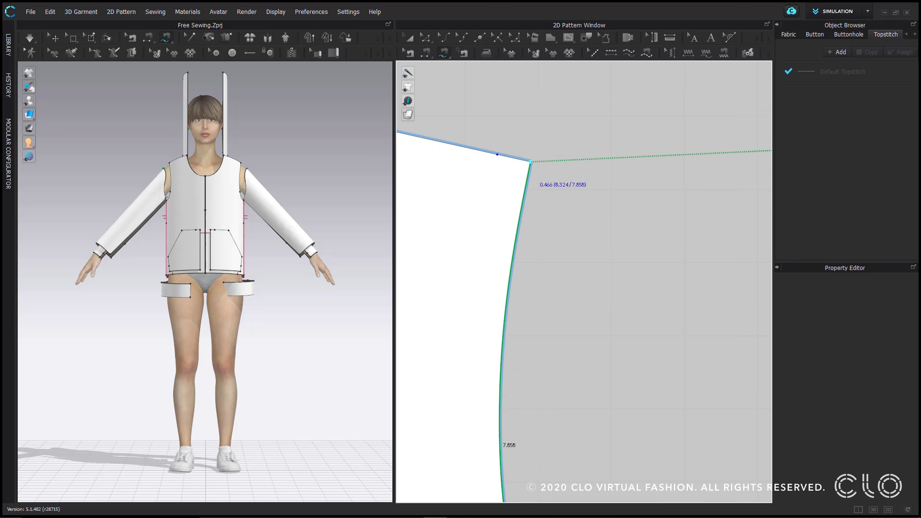
scroll(530, 163, "down", 5)
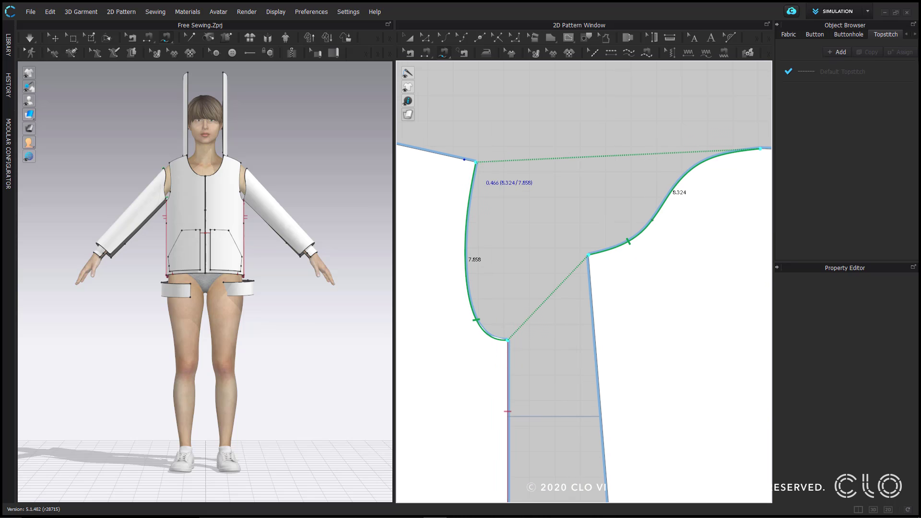
middle_click_drag(477, 163, 469, 165)
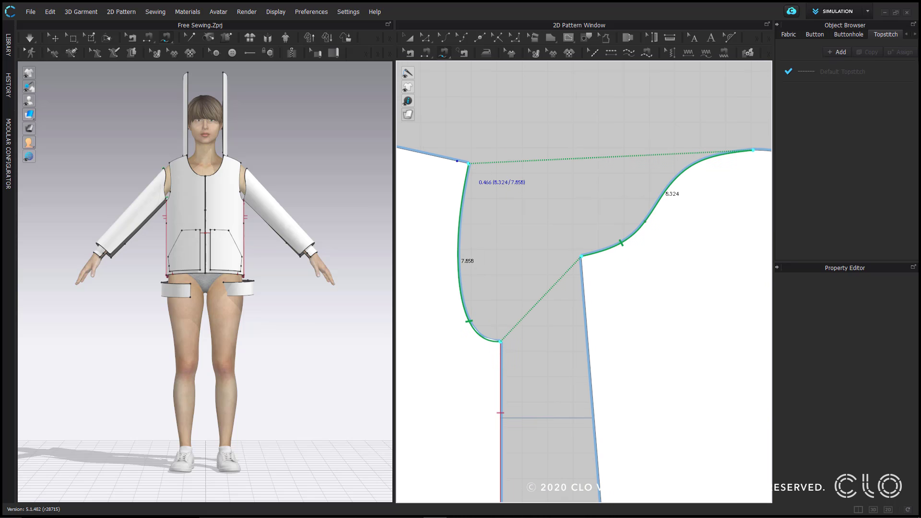
left_click(468, 163)
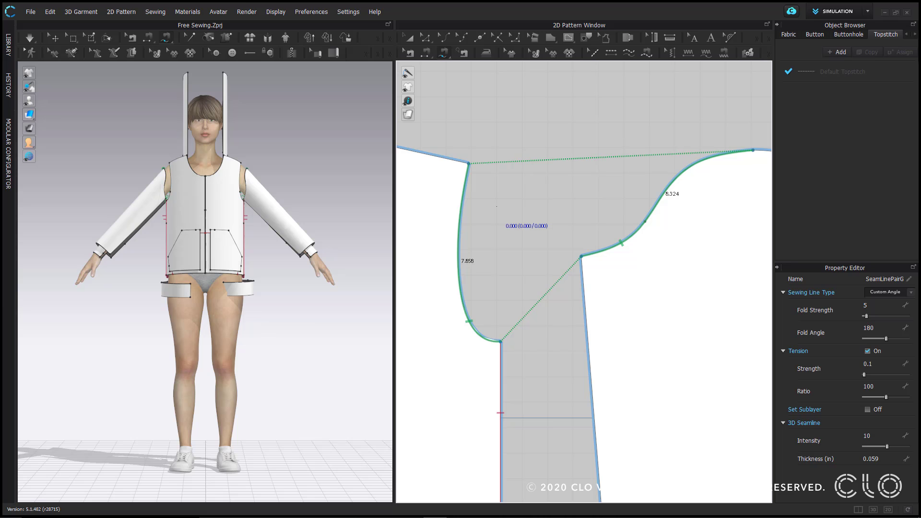
Sew the two hood pieces together on the 3D garment along their curved outer edges, from the back neck corner to the front top corner
scroll(497, 206, "down", 3)
scroll(496, 206, "down", 2)
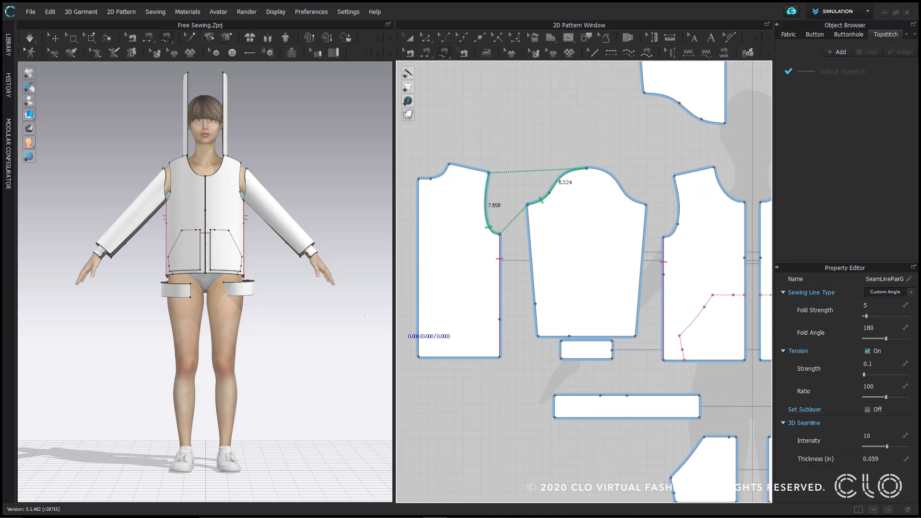
right_click_drag(349, 301, 201, 309)
scroll(308, 330, "up", 5)
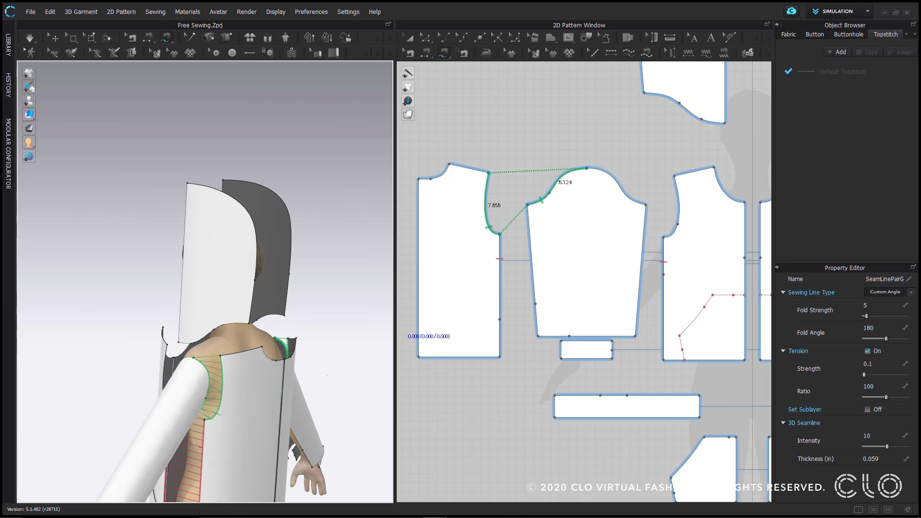
right_click_drag(308, 330, 296, 316)
left_click(224, 273)
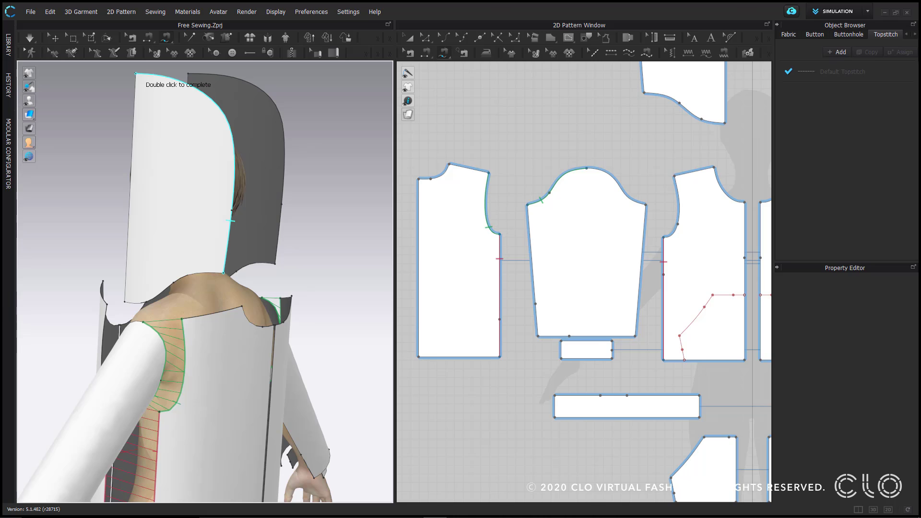
double_click(136, 73)
right_click_drag(327, 147, 384, 152)
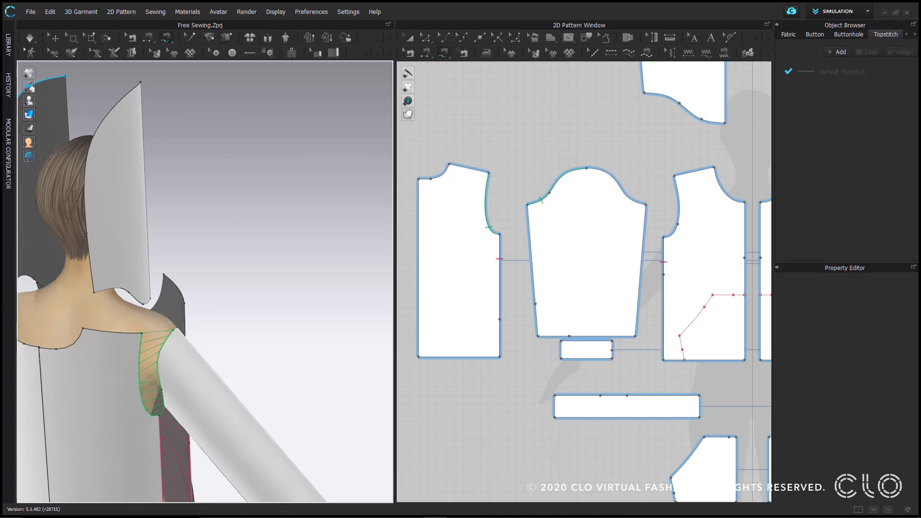
middle_click_drag(278, 201, 358, 222)
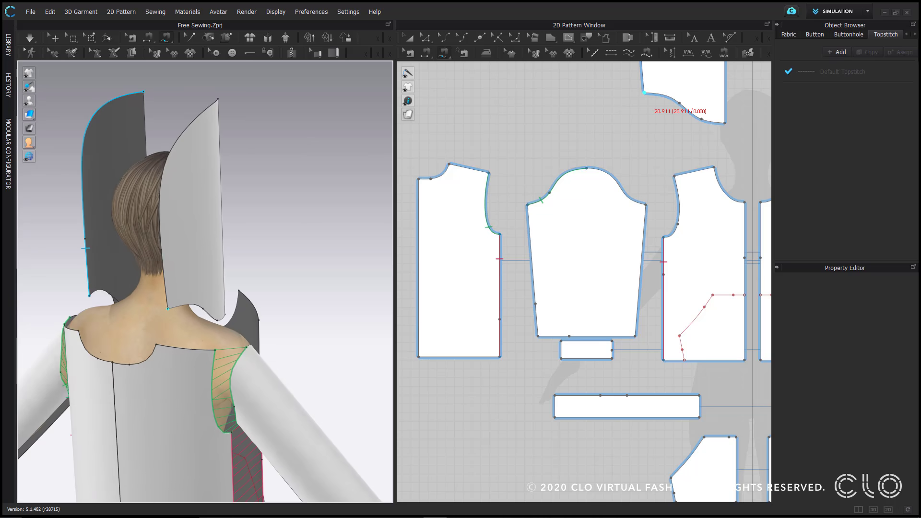
left_click(167, 309)
right_click_drag(209, 118, 164, 127)
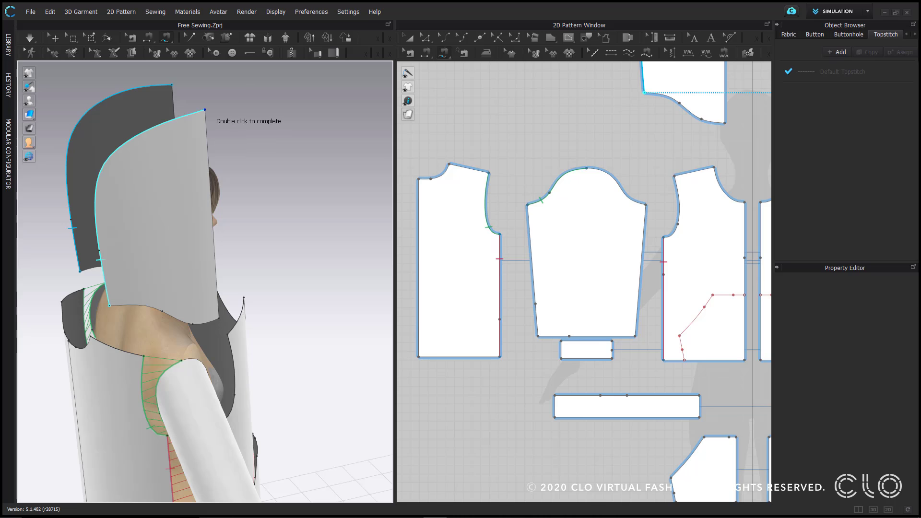
double_click(205, 110)
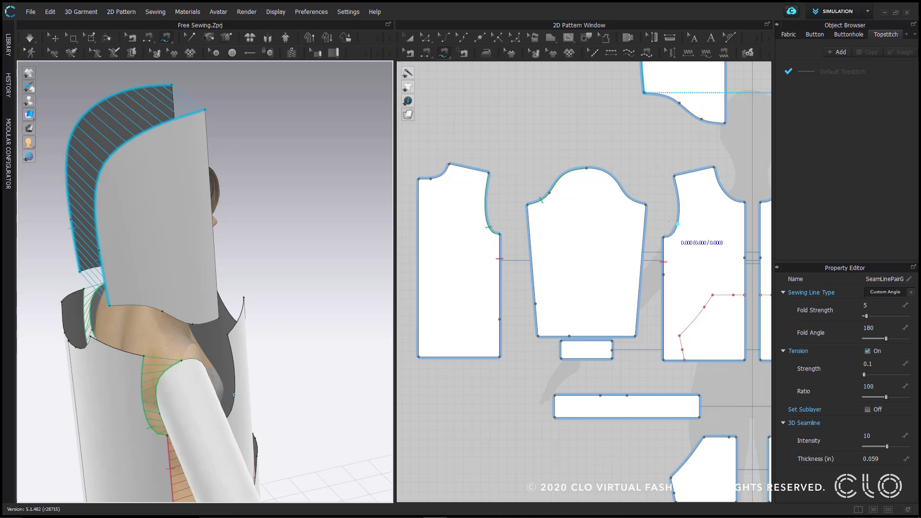
Sew the two front pieces together along their center front edges with Free Sewing, from neckline to hem
middle_click_drag(684, 221, 487, 170)
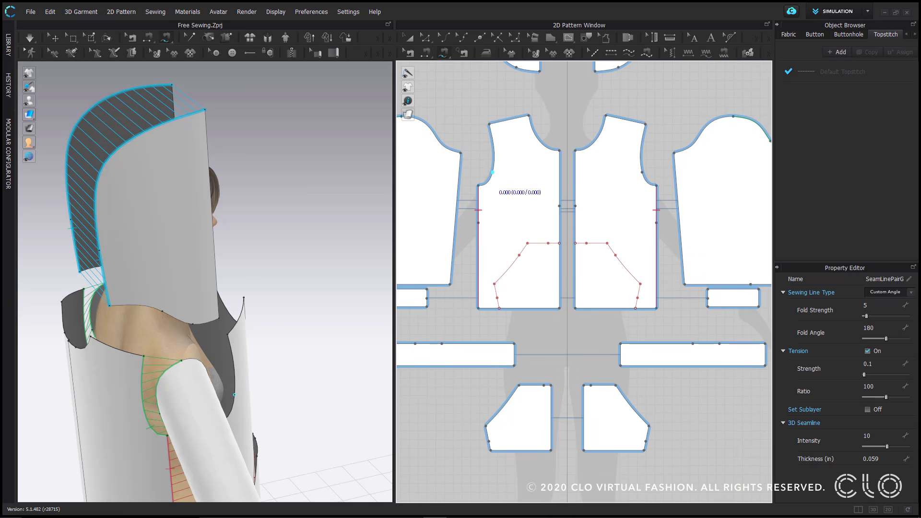
middle_click_drag(608, 154, 584, 273)
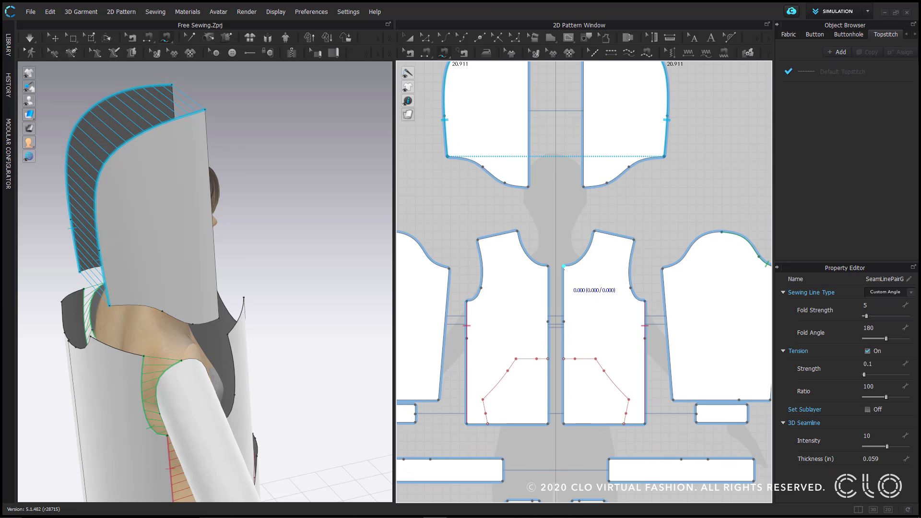
left_click(564, 266)
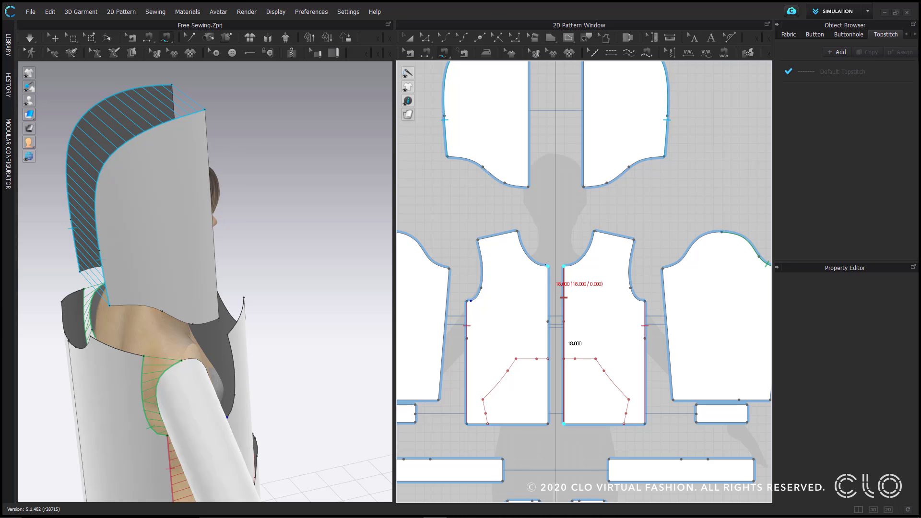
left_click(535, 263)
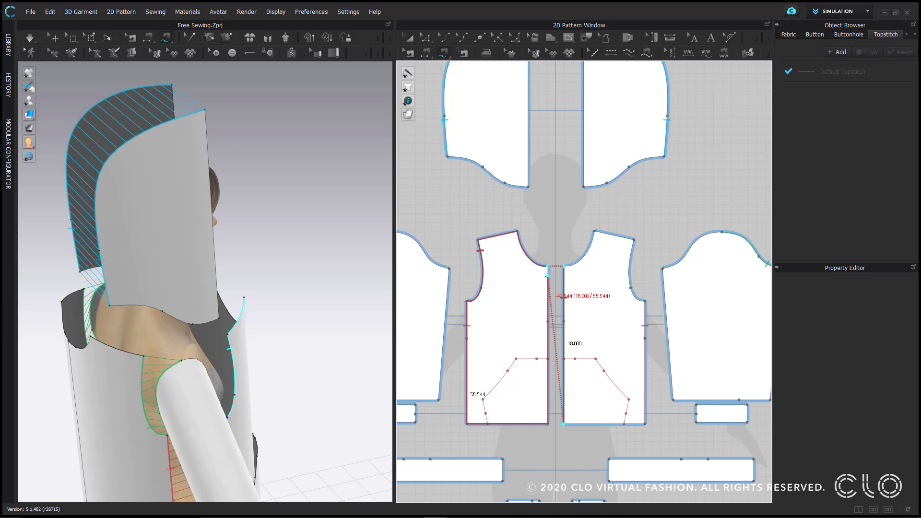
left_click(563, 297)
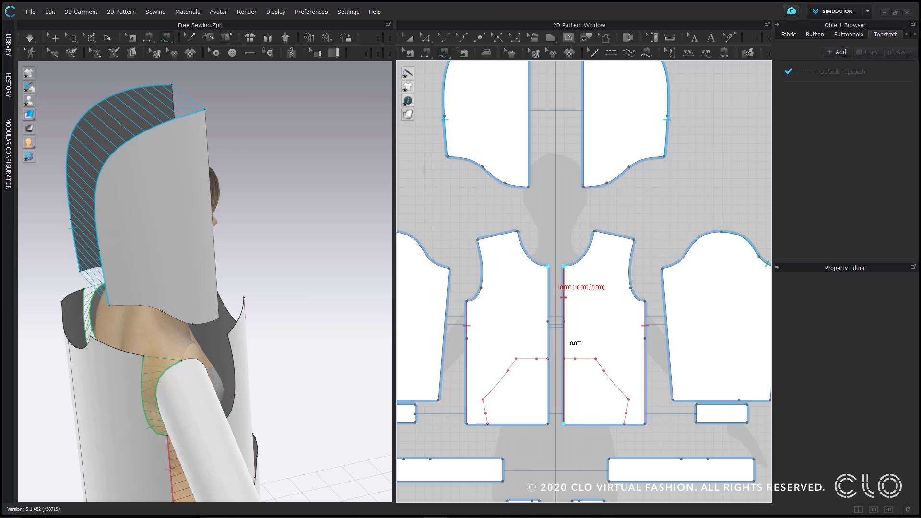
left_click(548, 265)
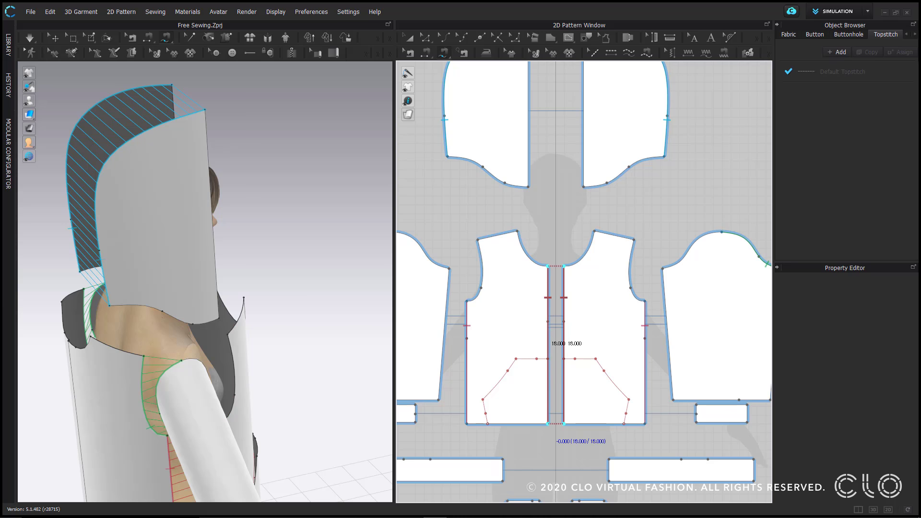
left_click(548, 423)
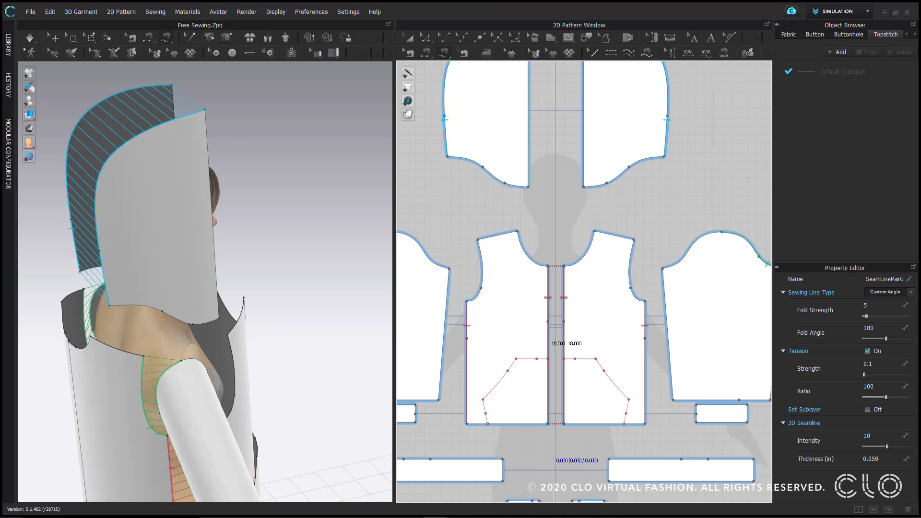
Sew the upper internal pocket line on the front piece to the pocket piece's top edge, going from the outer corner to the center front
middle_click_drag(547, 441, 547, 300)
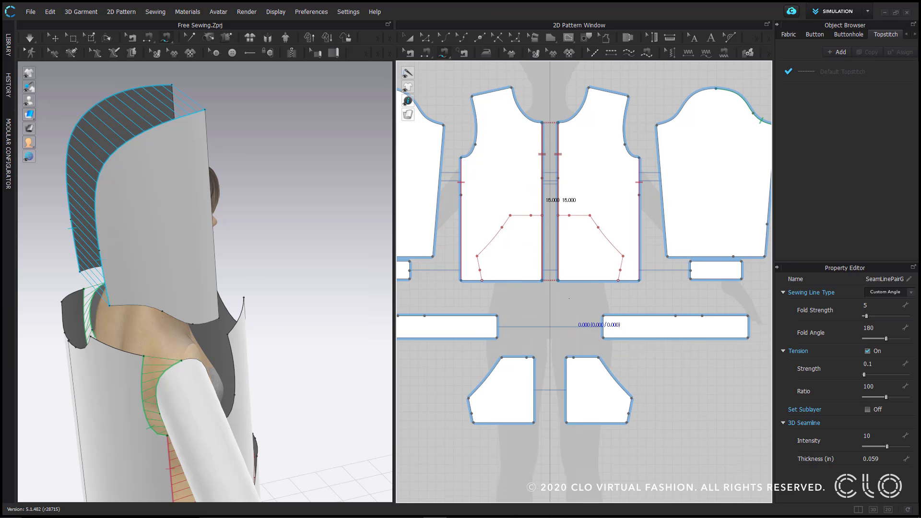
scroll(600, 308, "up", 3)
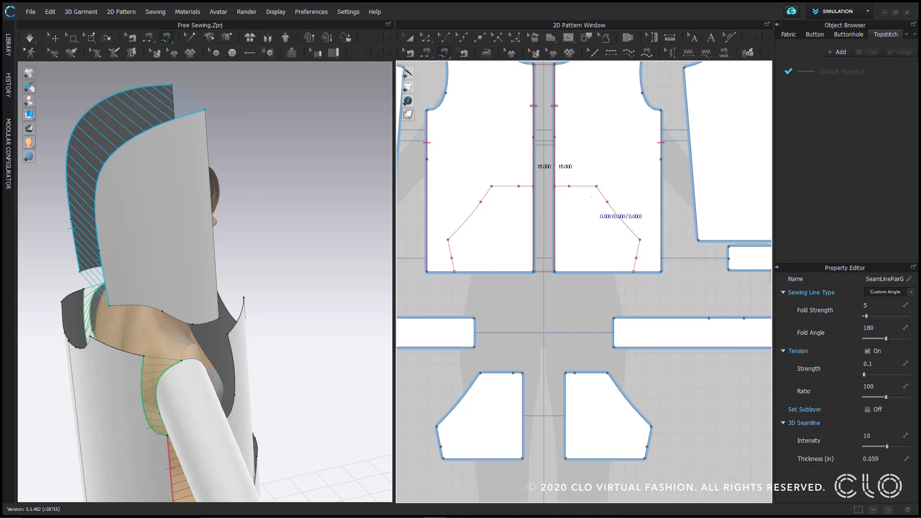
left_click(596, 188)
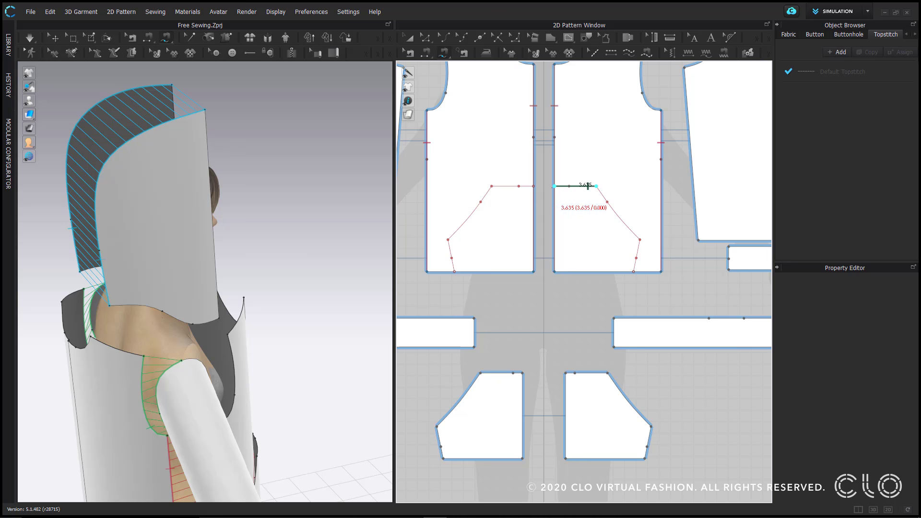
left_click(554, 185)
left_click(608, 373)
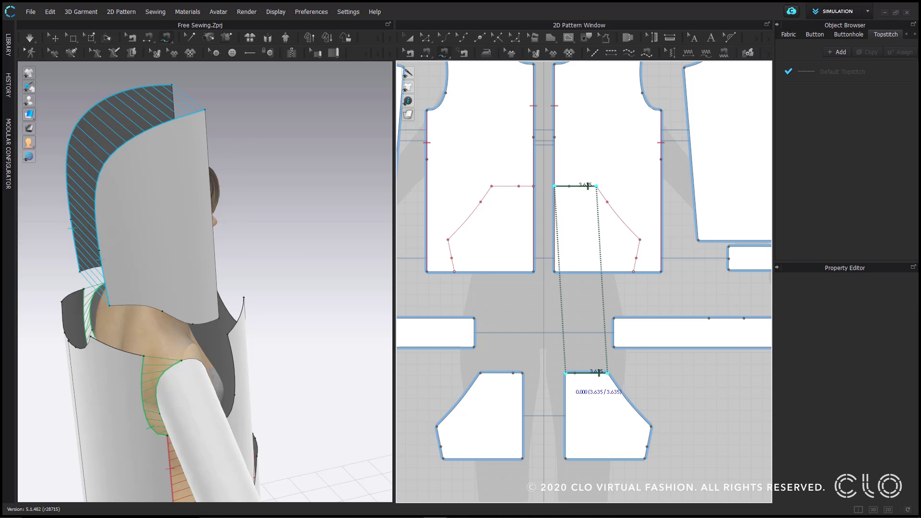
left_click(566, 372)
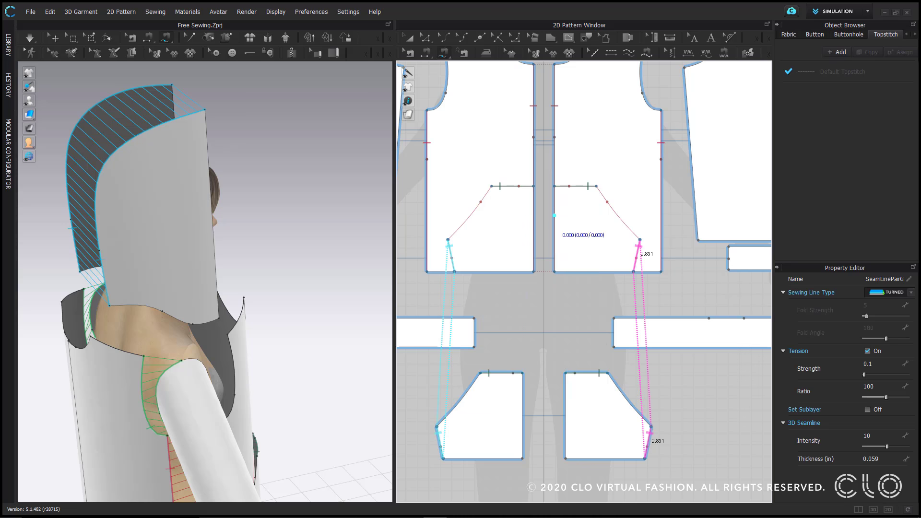
left_click(566, 373)
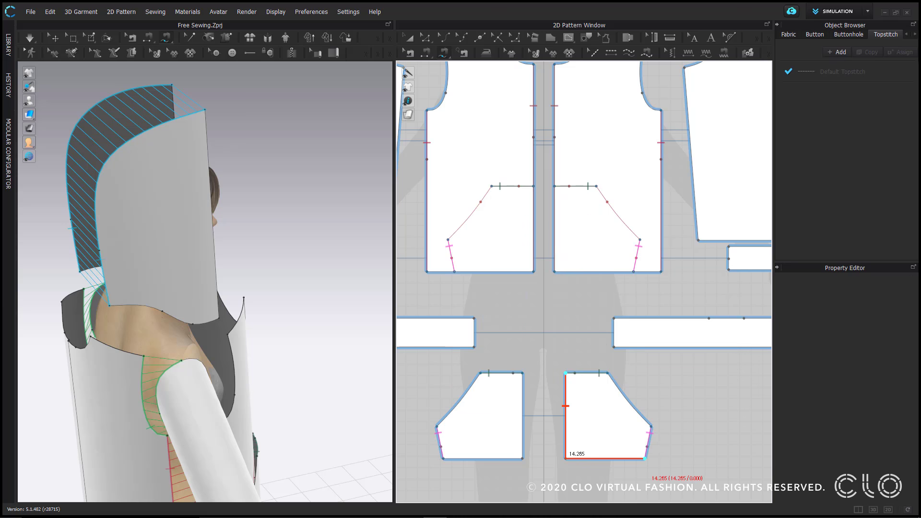
left_click(644, 458)
key("Escape")
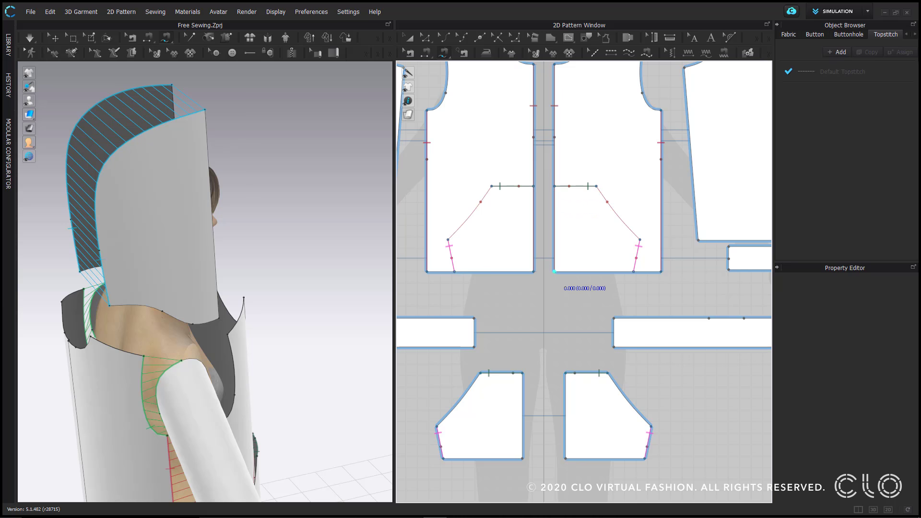
Sew the pocket piece's center edge, from bottom to top, to the front piece's center front from the hem up to the upper internal pocket line
left_click(565, 458)
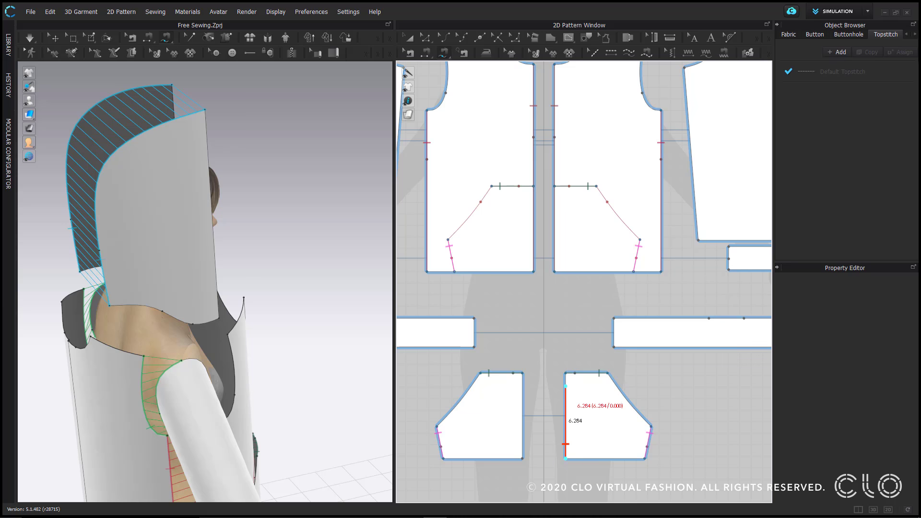
left_click(565, 373)
scroll(554, 272, "up", 5)
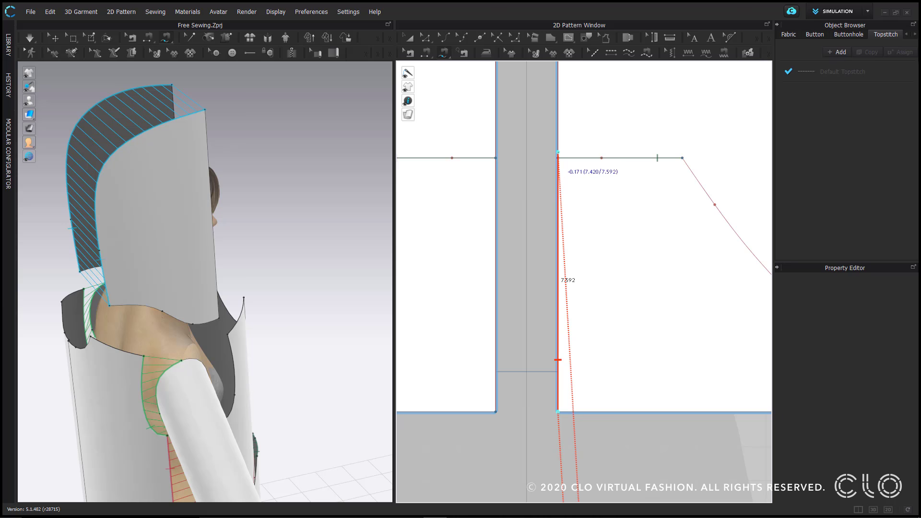
left_click(557, 158)
scroll(595, 249, "down", 3)
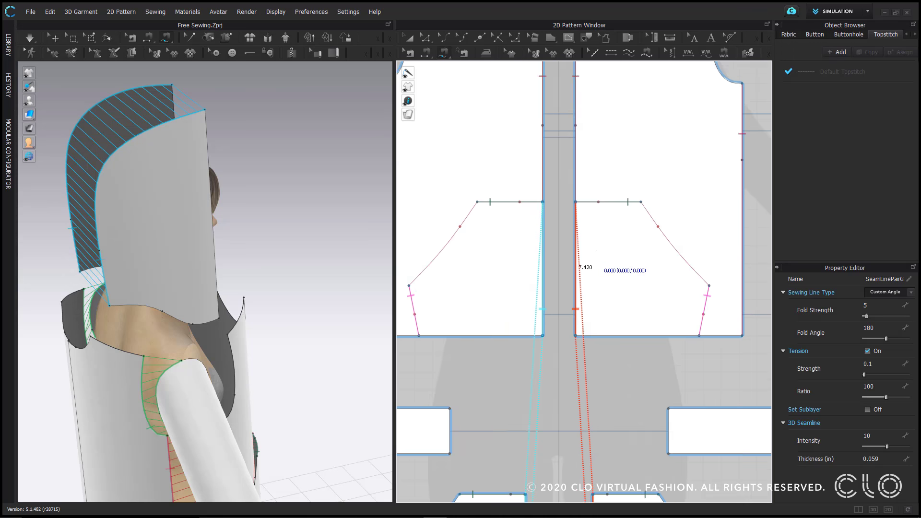
Sew the pocket piece's bottom edge to the front piece's hem, from the center front outward to the internal pocket line
middle_click_drag(607, 275, 548, 165)
scroll(548, 165, "down", 2)
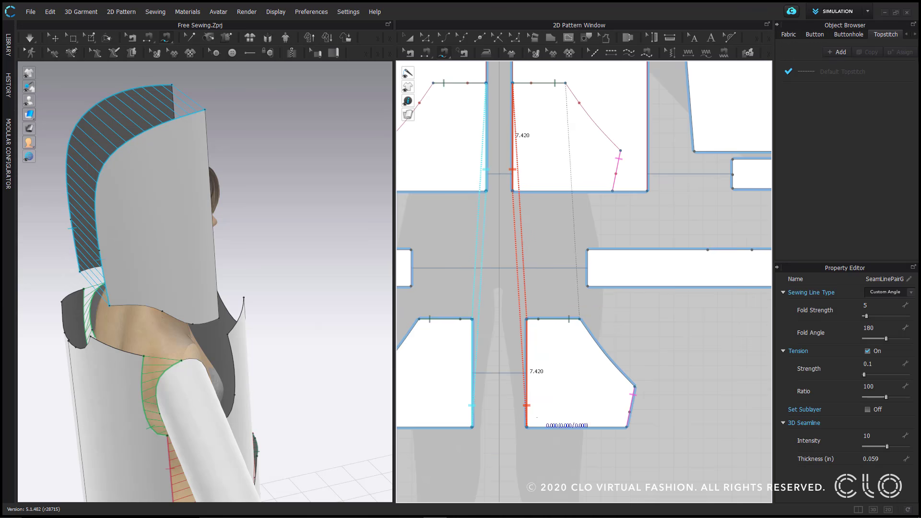
left_click(526, 427)
left_click(627, 426)
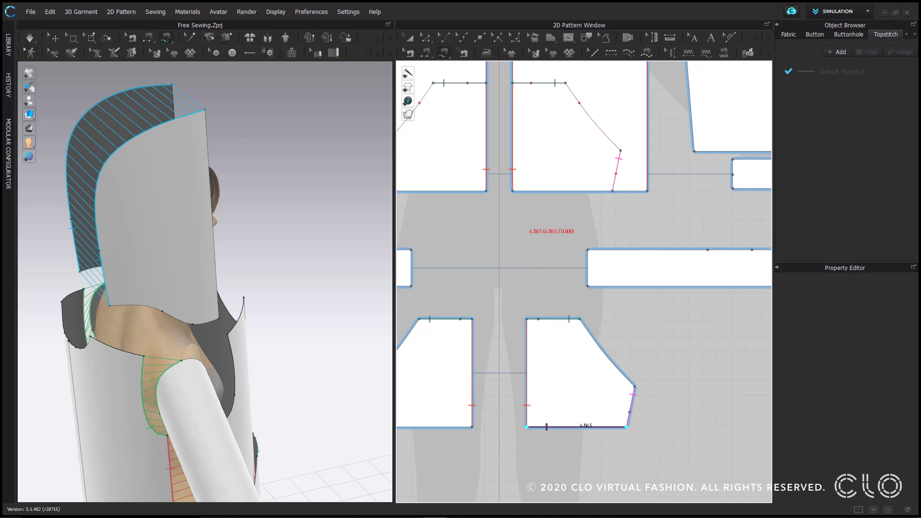
left_click(513, 191)
left_click(603, 191)
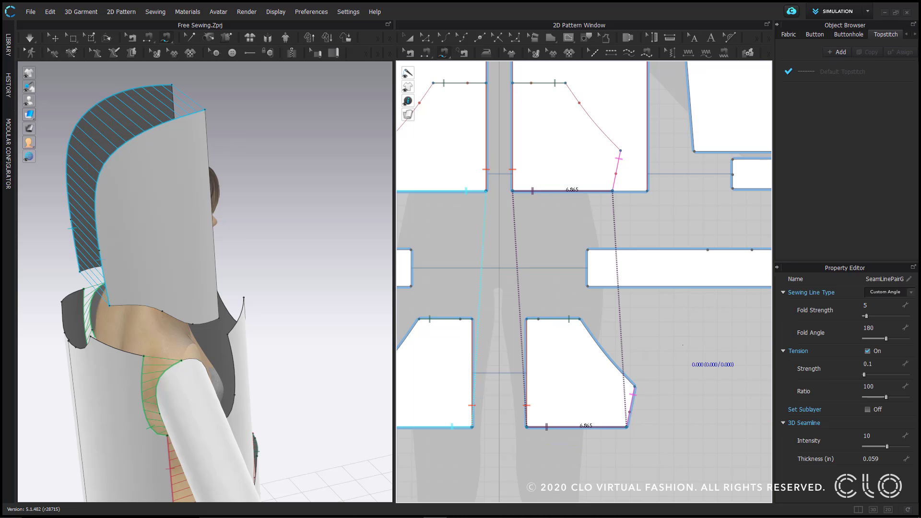
Define a 2.5 in sewing line on the front half of the sleeve cap, starting from the underarm point
scroll(679, 379, "down", 3)
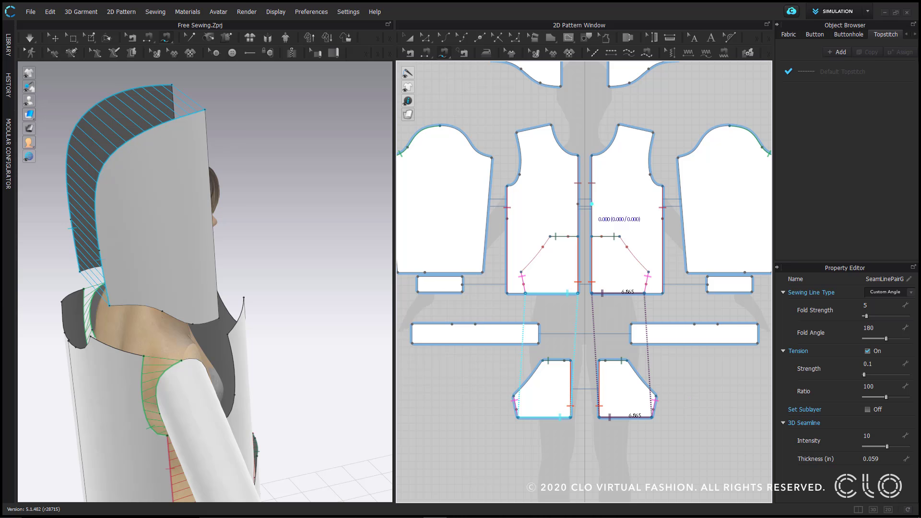
scroll(523, 193, "up", 2)
scroll(523, 194, "up", 3)
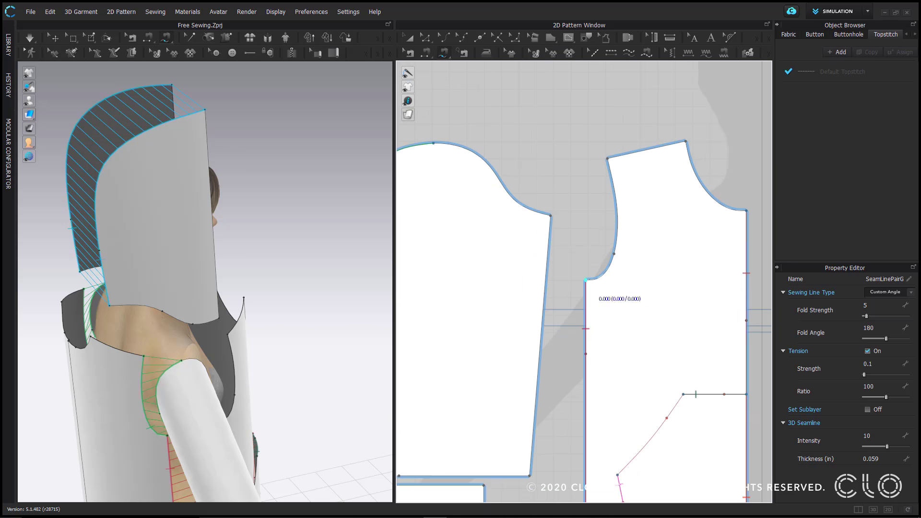
left_click(551, 216)
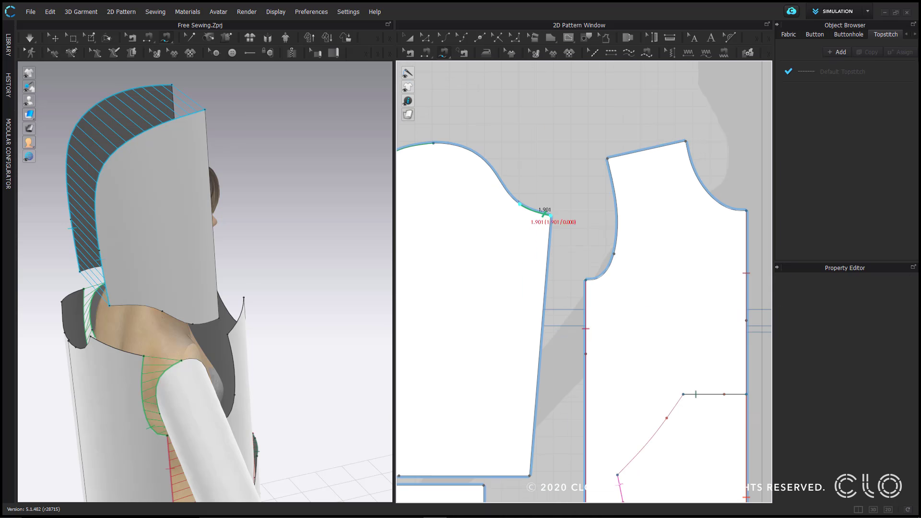
right_click(501, 183)
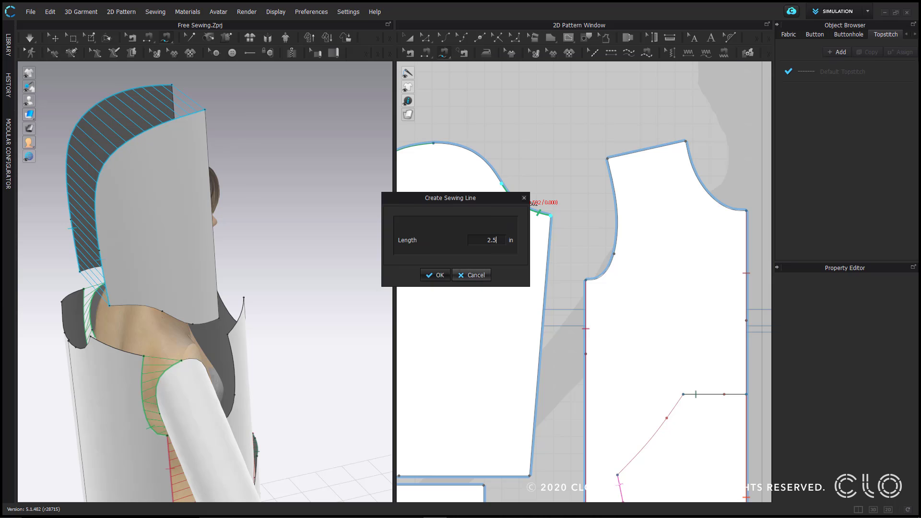
left_click(438, 275)
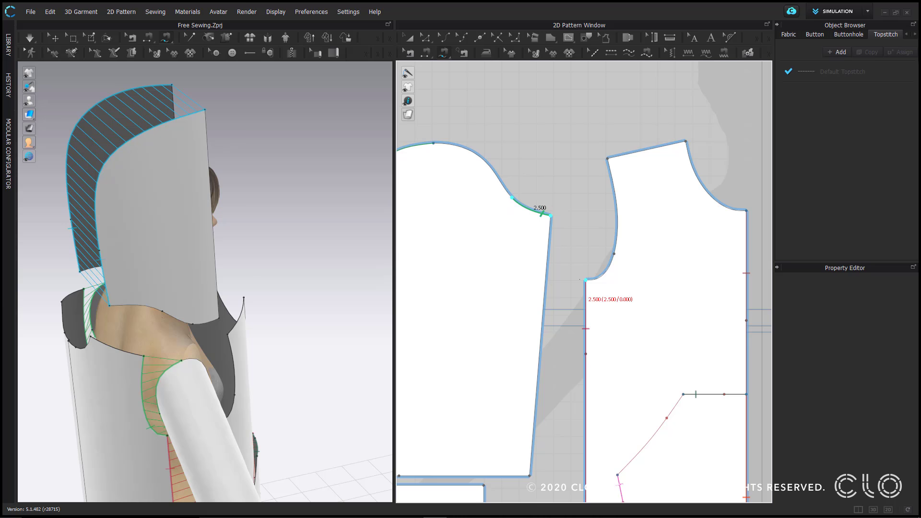
Try to sew the sleeve cap segment to the front armhole from the underarm point, with the armhole sewing length set to 3 in
left_click(586, 279)
scroll(604, 254, "up", 10)
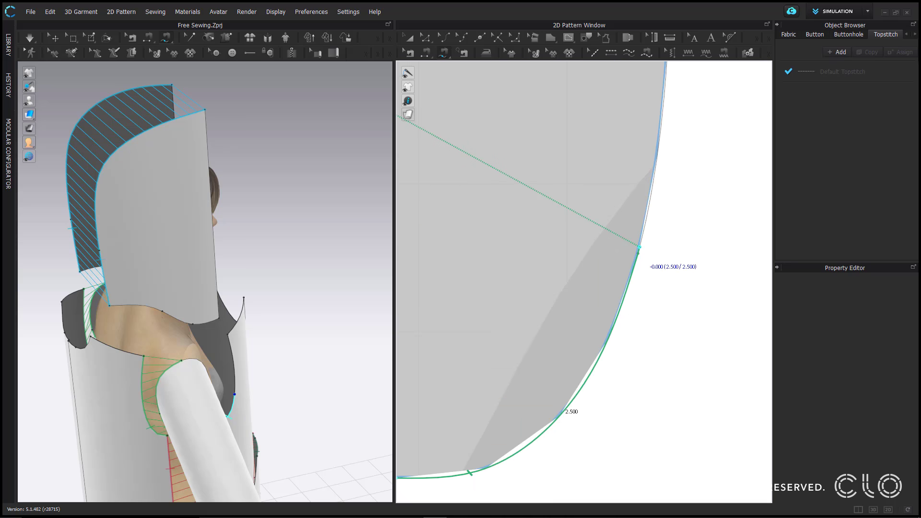
key("Return")
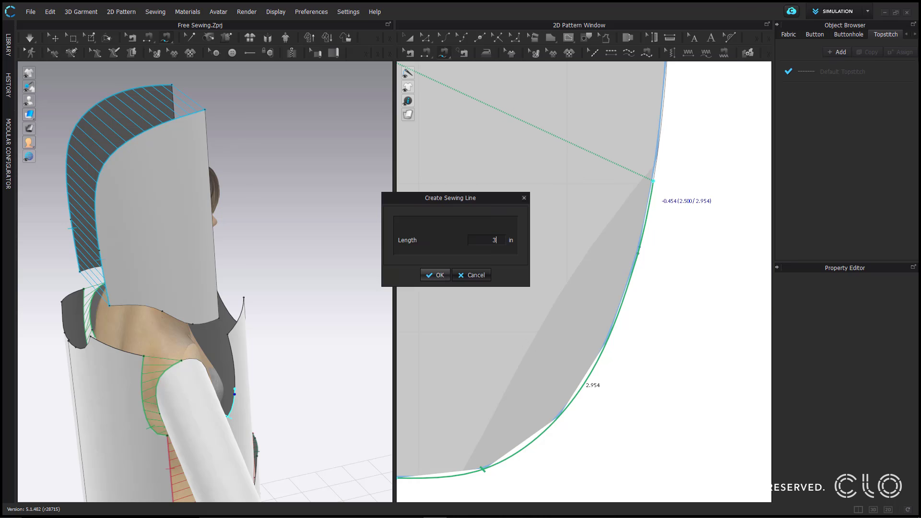
key("Return")
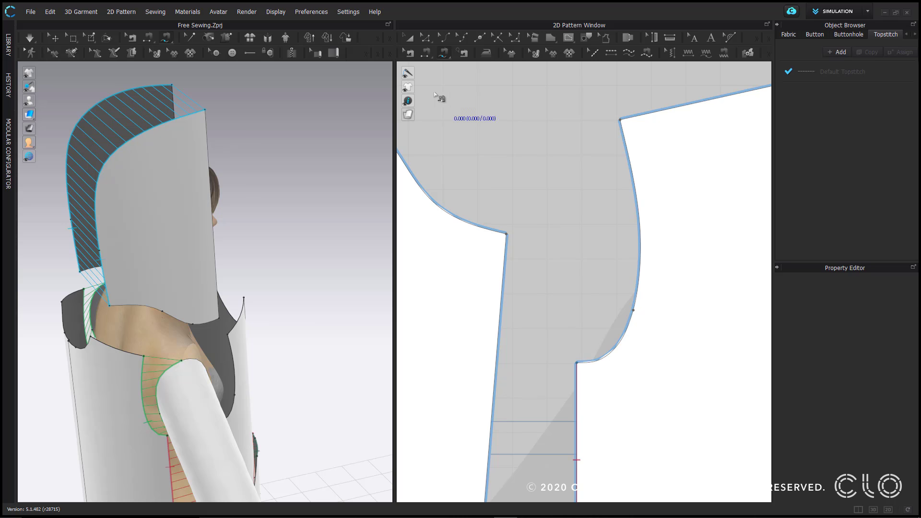
Switch to Edit Sewing and delete the sewing between the back half of the sleeve cap and the back armhole
left_click(408, 53)
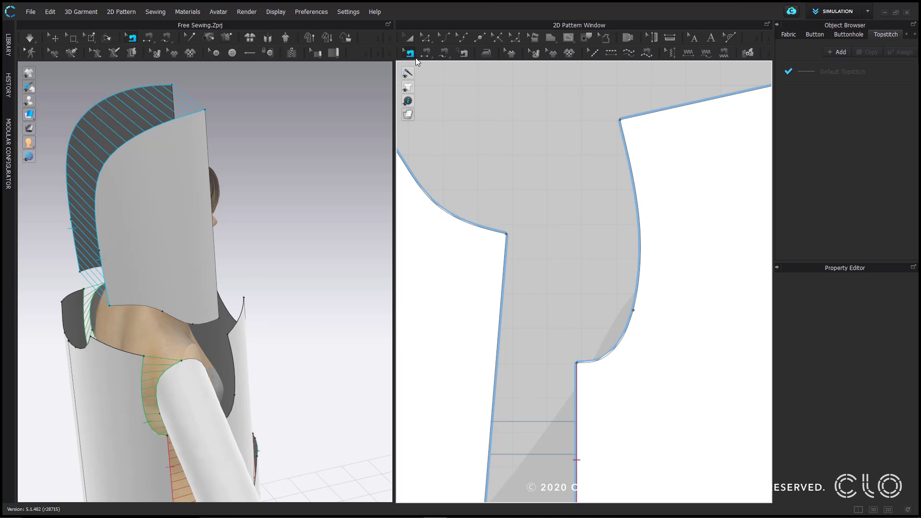
scroll(549, 199, "down", 10)
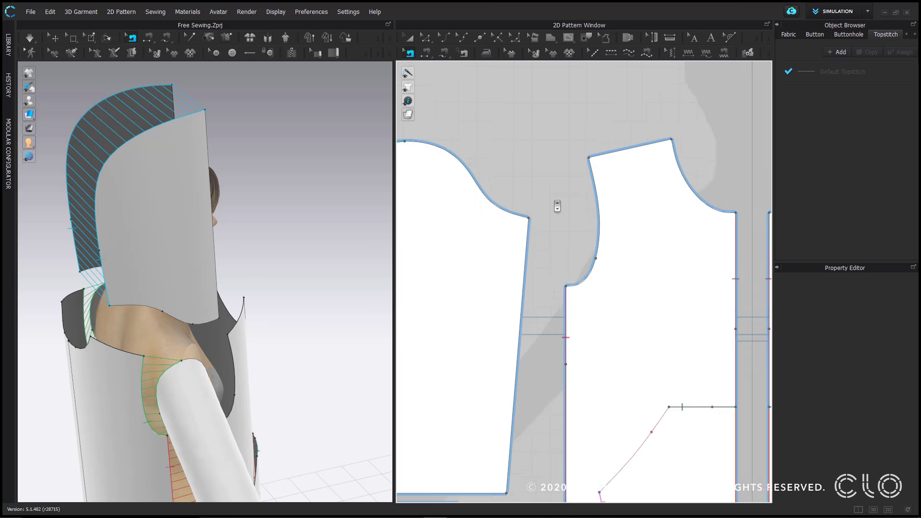
left_click(477, 200)
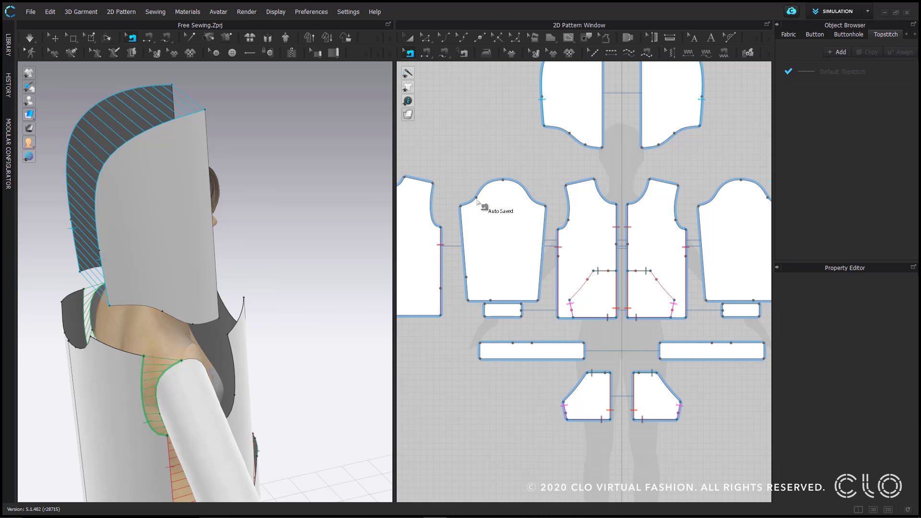
Reverse the sewing direction of the side seam between front and back, and reverse it back again
right_click(441, 260)
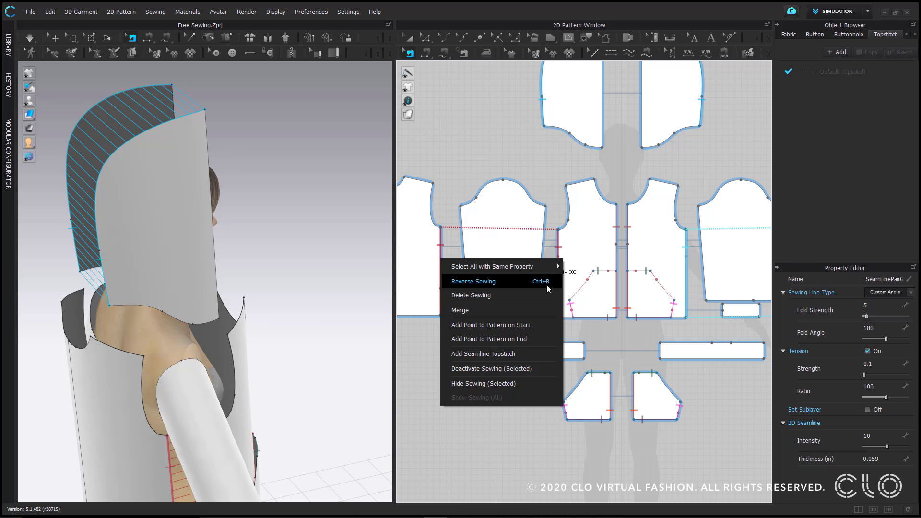
left_click(528, 160)
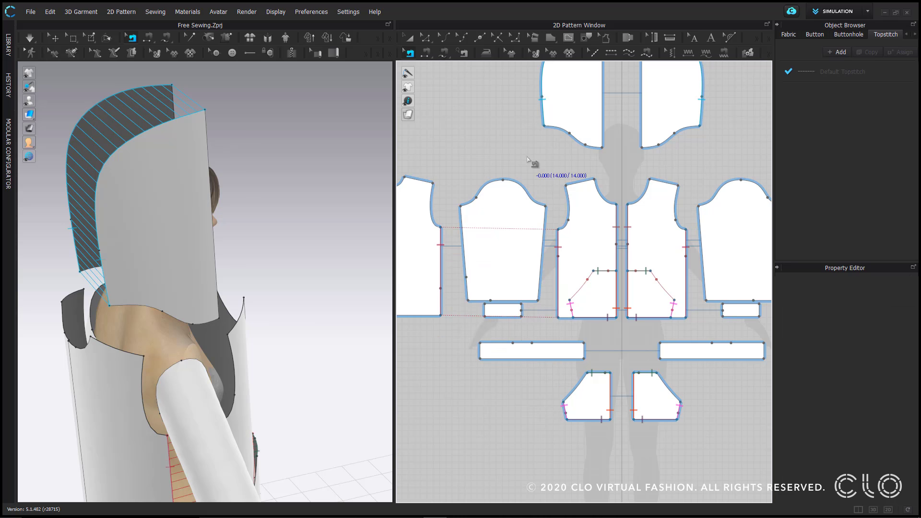
left_click(559, 263)
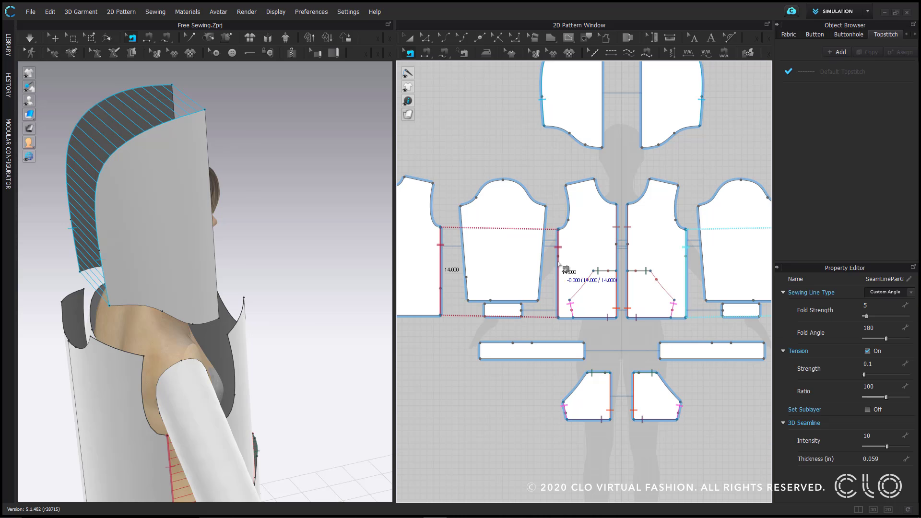
key("ctrl+b")
key("ctrl+b")
Shorten the side seam's sewing line on the front piece from its hem end to about 9.35 in
scroll(558, 263, "up", 3)
middle_click_drag(558, 263, 625, 250)
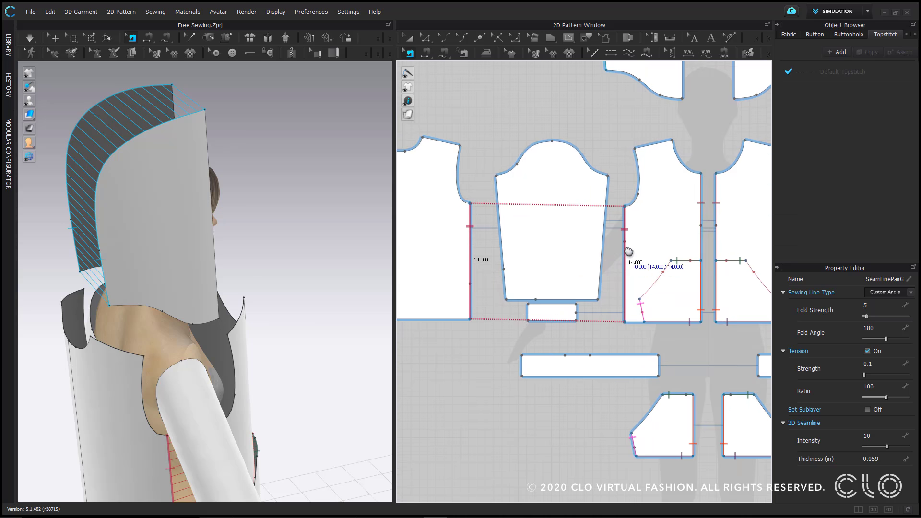
left_click(624, 254)
mouse_move(626, 257)
left_mouse_down()
mouse_move(628, 194)
mouse_move(622, 261)
left_mouse_up()
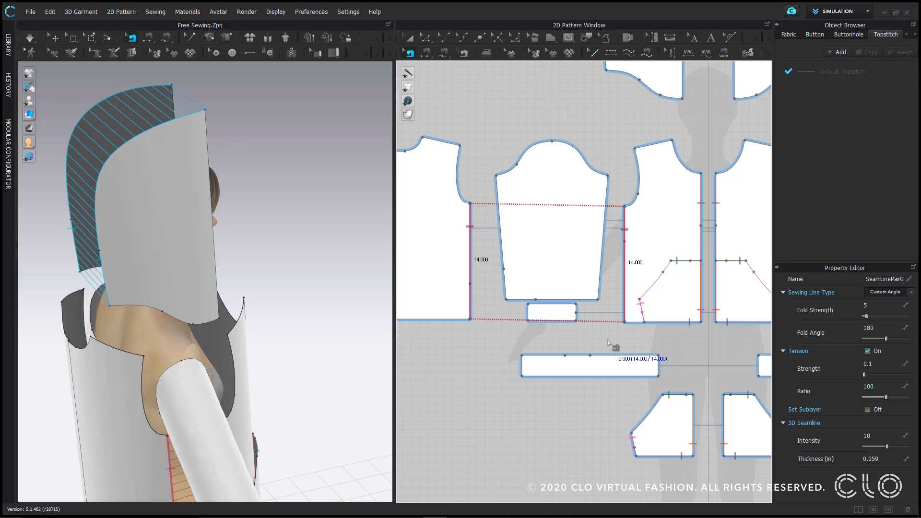
left_click_drag(625, 322, 624, 284)
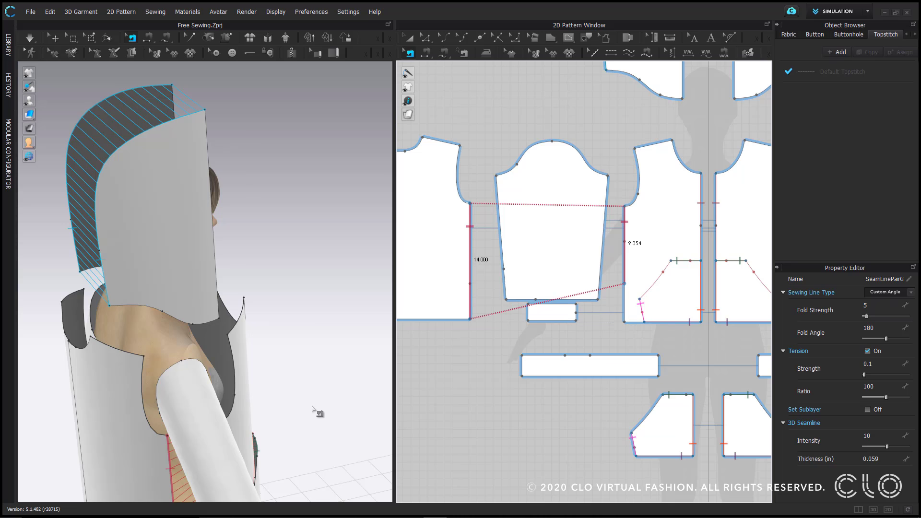
Shorten the side seam's sewing line on the back piece from its hem end to about 9.35 in, matching the front piece
middle_click_drag(323, 412, 301, 252)
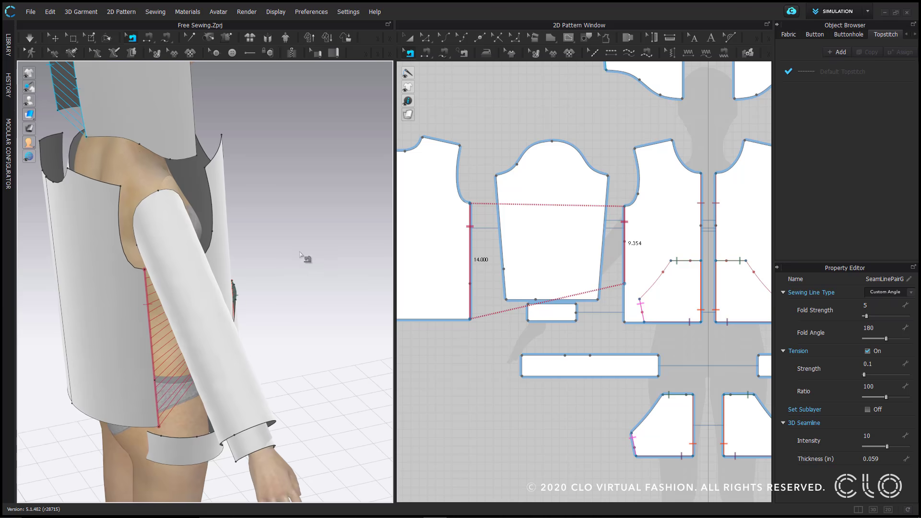
right_click_drag(300, 254, 293, 301)
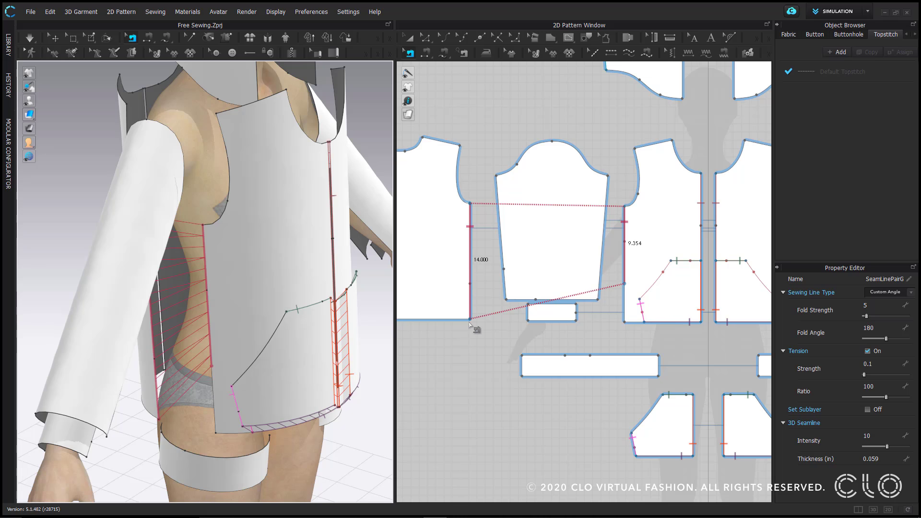
scroll(475, 298, "up", 5)
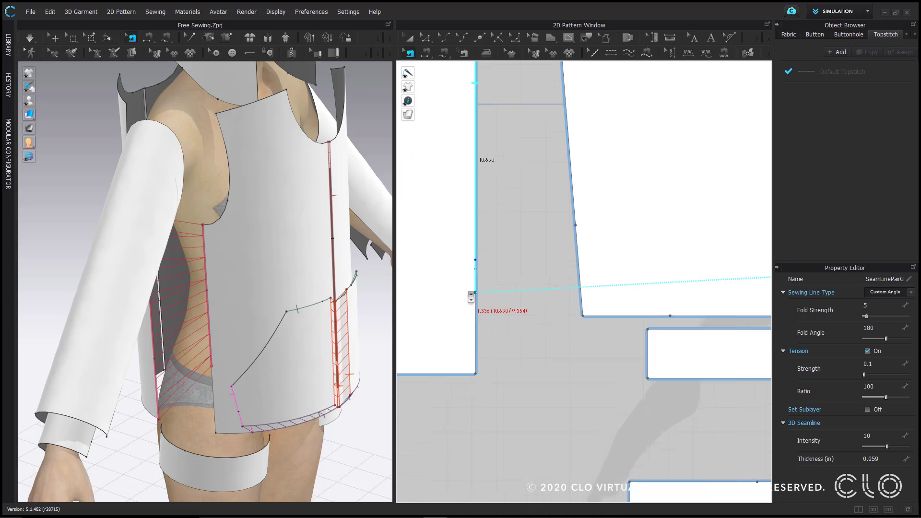
left_click(479, 254)
scroll(508, 310, "down", 5)
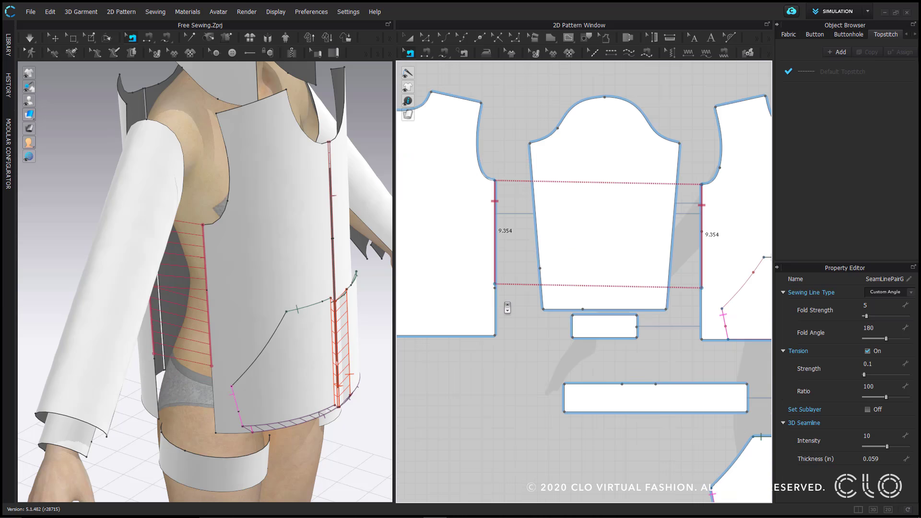
right_click_drag(506, 307, 485, 296)
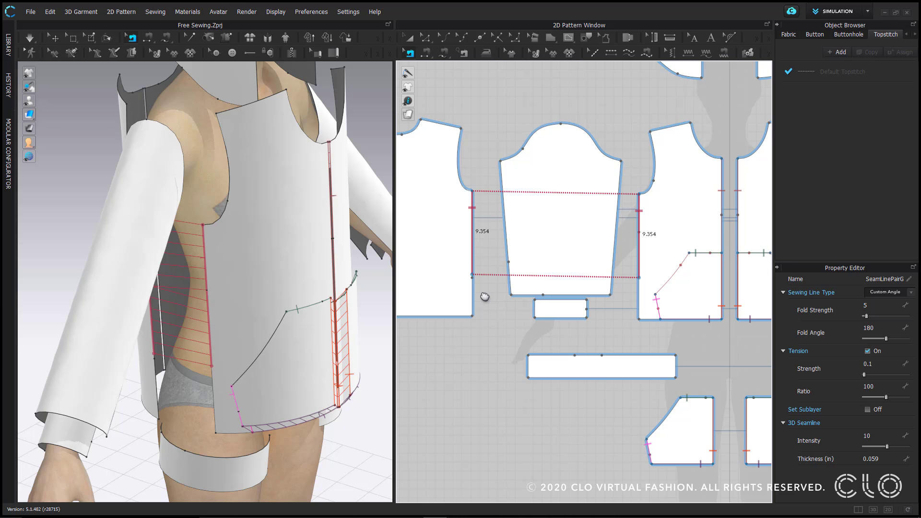
Select the pocket-to-front seam from the overlapping sewing lines along the front piece's lower center front edge
scroll(720, 256, "up", 5)
left_click(717, 258)
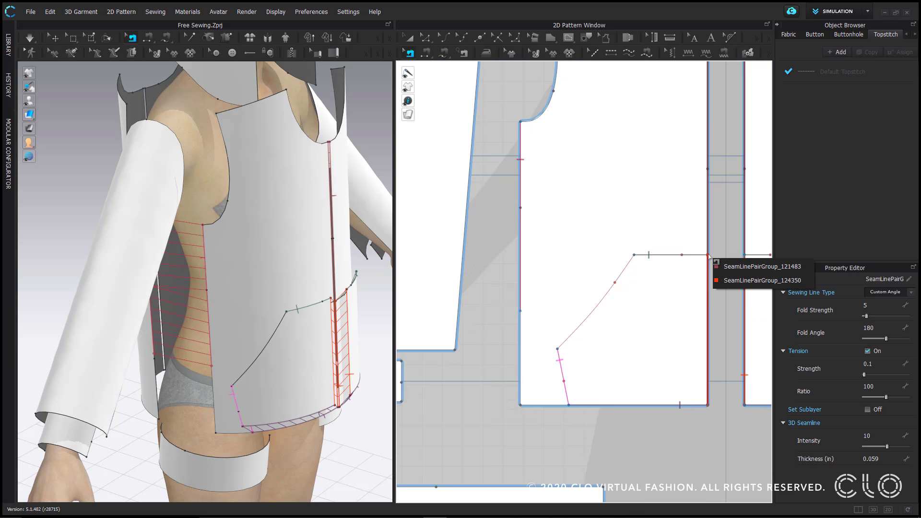
left_click(728, 282)
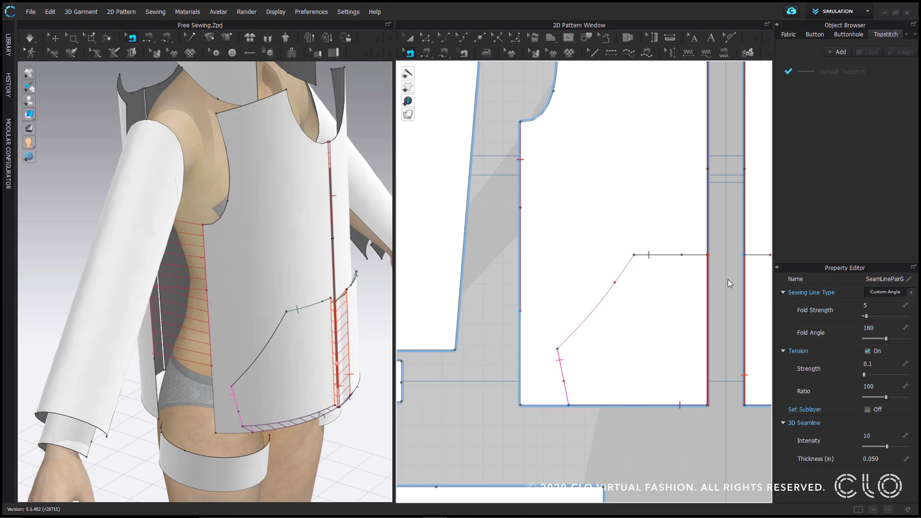
scroll(728, 288, "down", 4)
right_click_drag(720, 288, 630, 202)
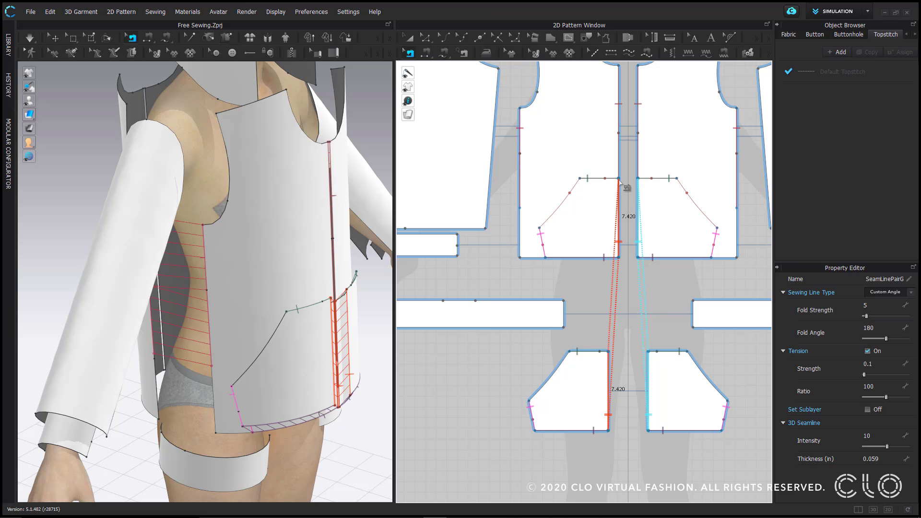
Select the full-length center front seam joining the two front pieces from the overlapping sewing lines
left_click(628, 195)
left_click(628, 194)
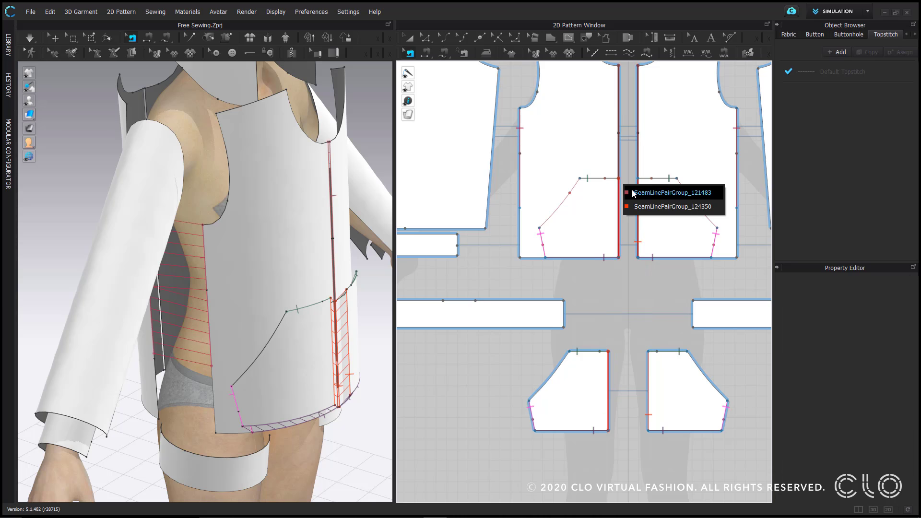
left_click(634, 195)
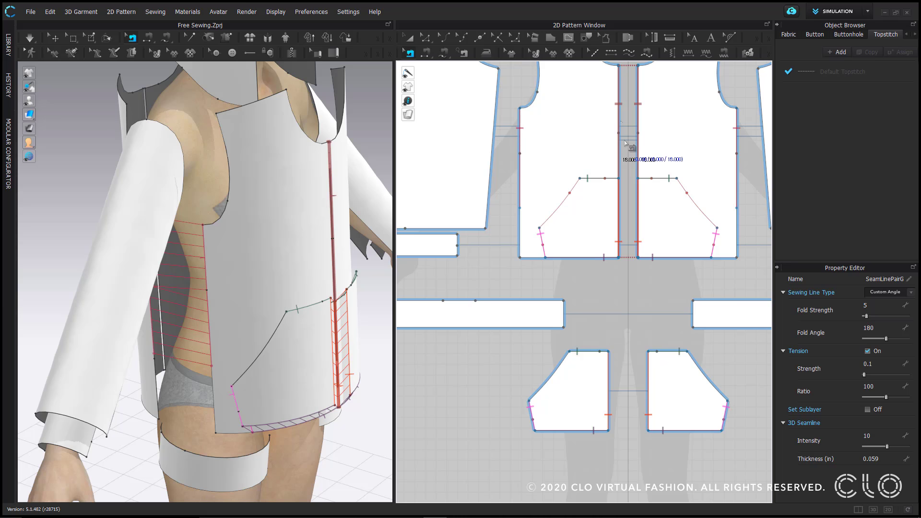
Shorten the center front seam's sewing line on one front piece from its hem end up to the pocket's top edge, to about 10.58 in
middle_click_drag(625, 143, 657, 222)
left_click_drag(651, 337, 653, 266)
scroll(654, 242, "up", 4)
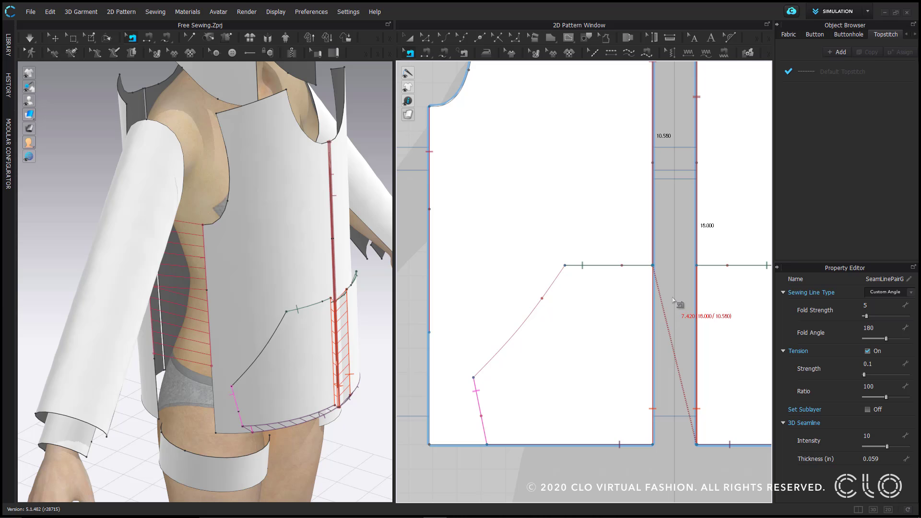
scroll(673, 301, "down", 4)
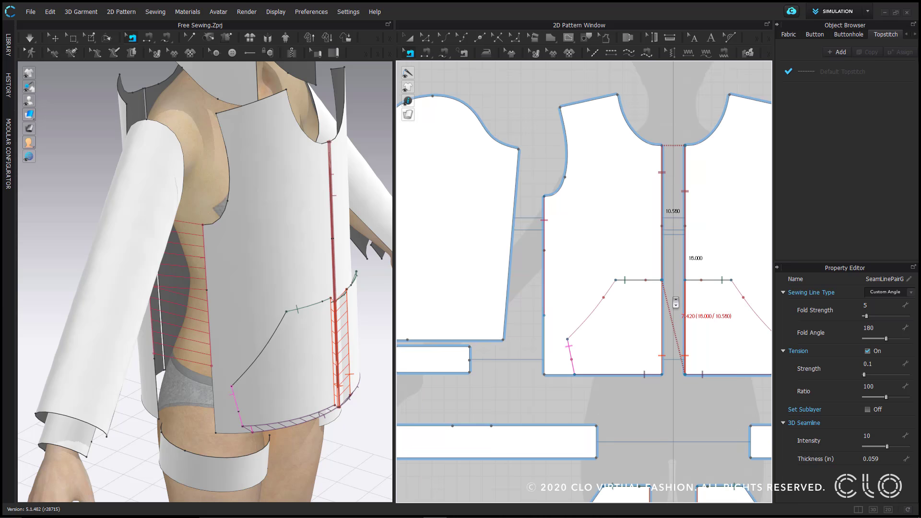
scroll(611, 304, "up", 1)
Add a pattern point at the start of the front piece's side seam, and try merging the full-length center front seam
left_click(589, 303)
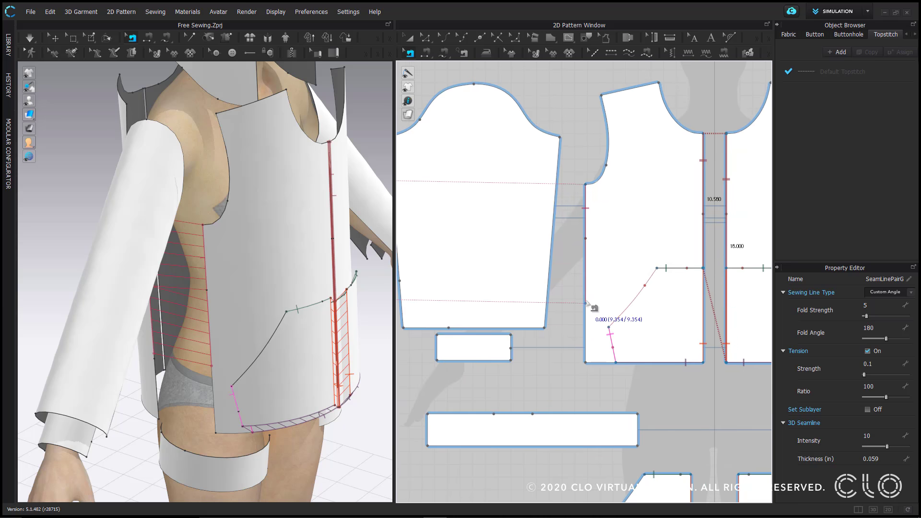
right_click(589, 303)
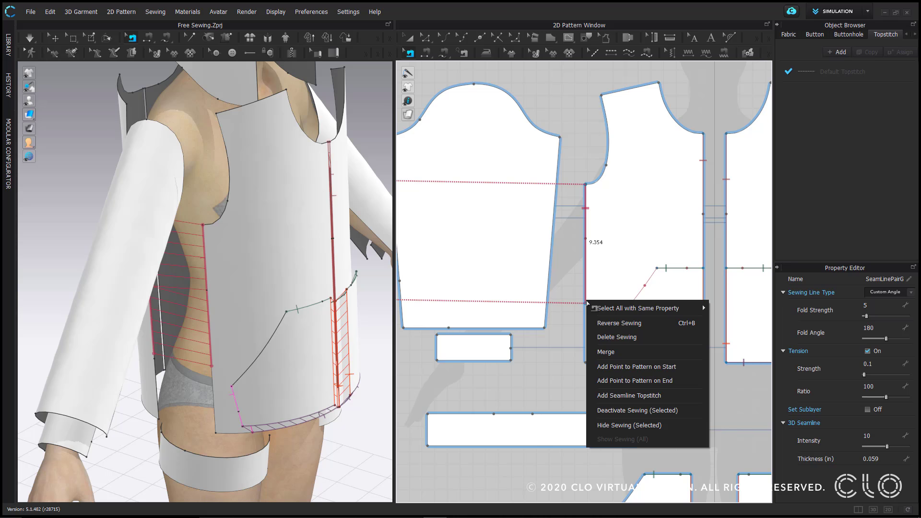
left_click(667, 367)
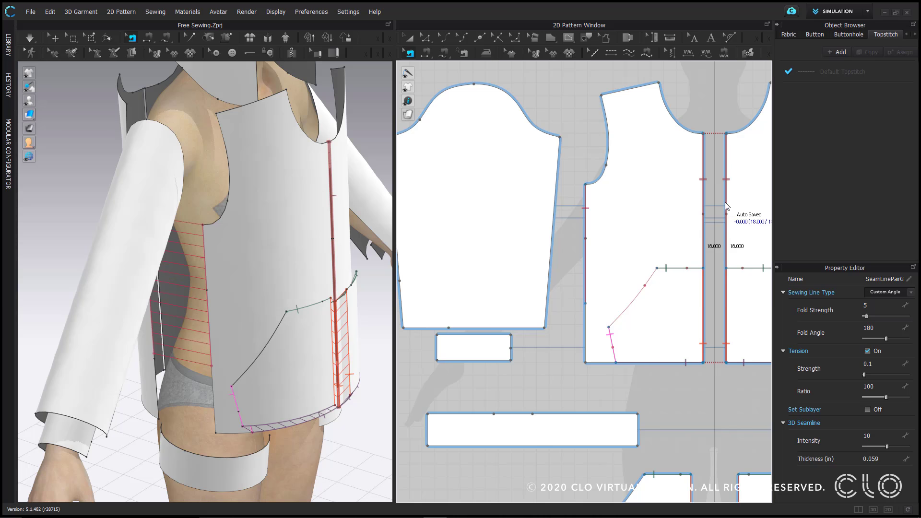
right_click(726, 204)
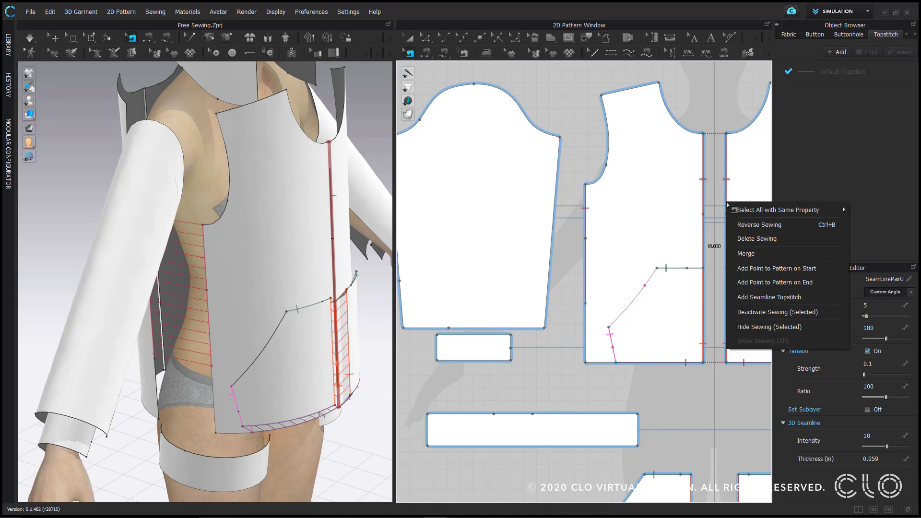
left_click(758, 254)
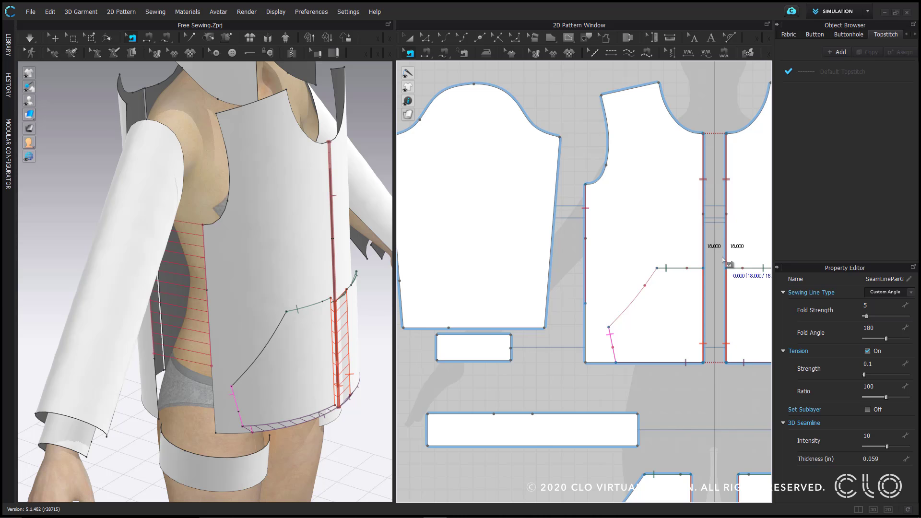
Deactivate the sewing of the side seam joining the back piece to the front piece
scroll(725, 261, "down", 3)
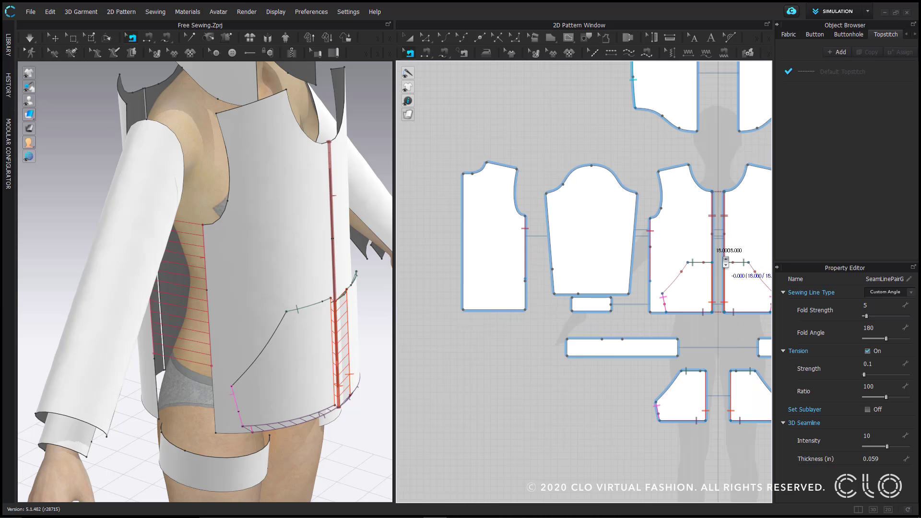
right_click(524, 248)
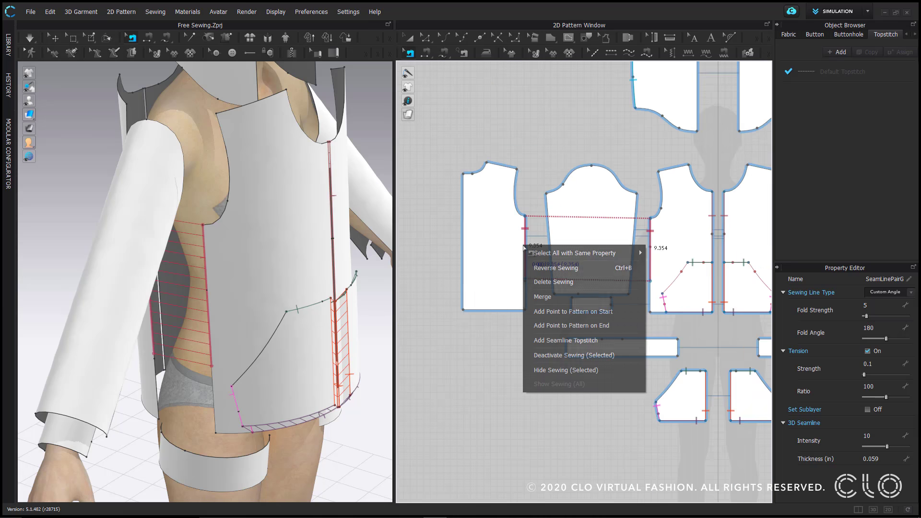
left_click(579, 356)
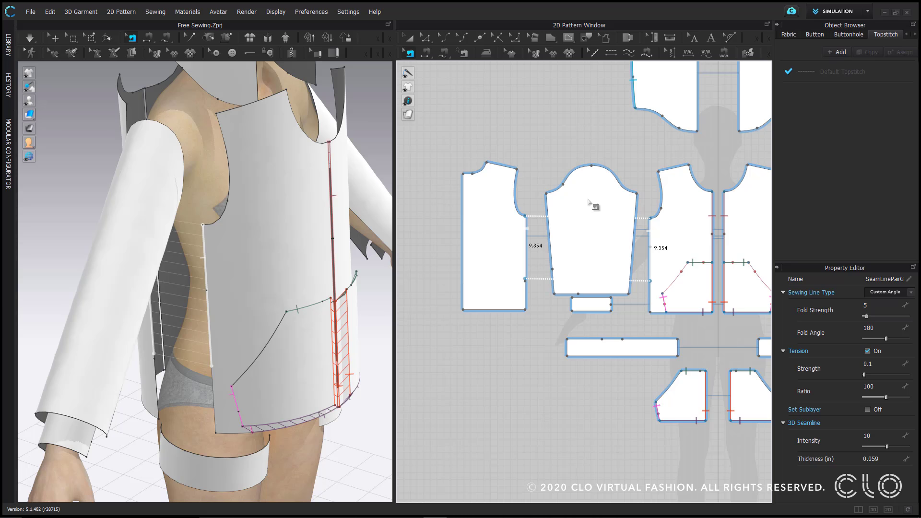
Box-select the center front seams together with the pockets' center edge seams, and clear the selection
scroll(588, 199, "down", 3)
middle_click_drag(649, 209, 579, 188)
left_click_drag(614, 156, 585, 267)
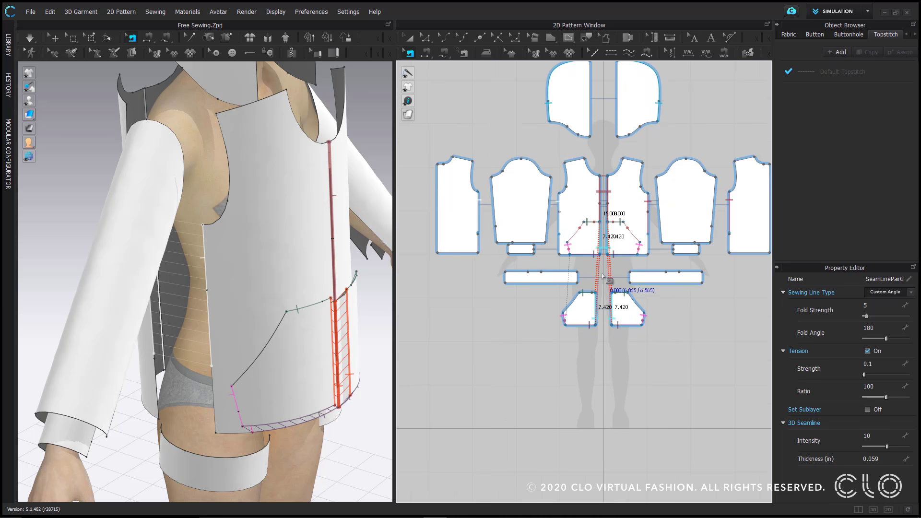
left_click(538, 291)
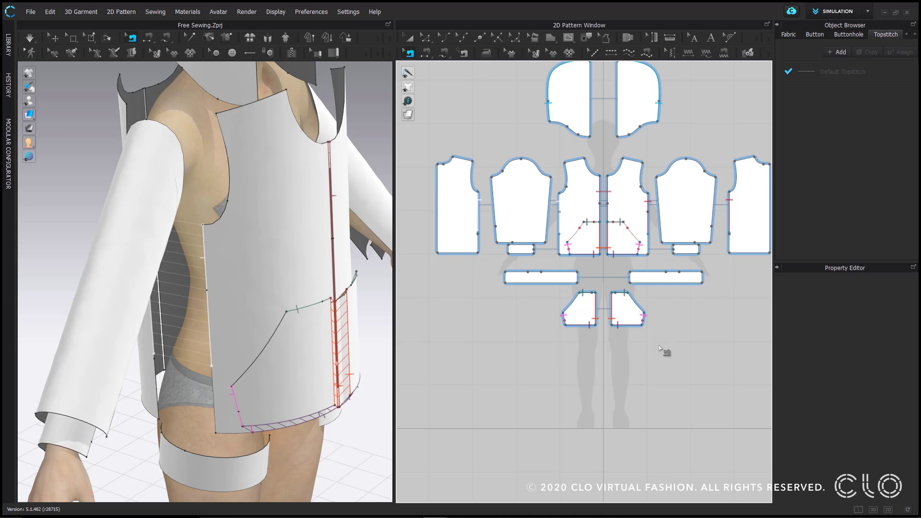
Box-select all seams of both pocket pieces and clear the selection, and select every seam in the pattern and clear it again
scroll(662, 314, "up", 5)
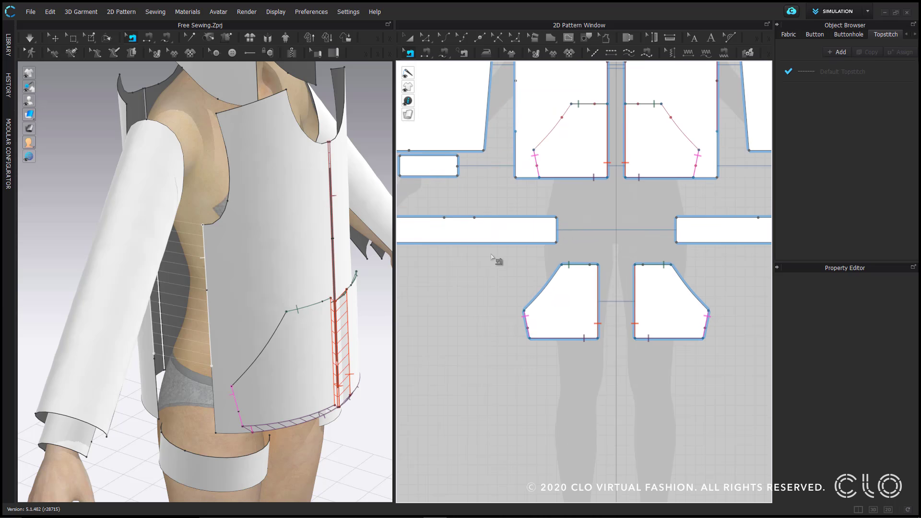
left_click_drag(496, 259, 725, 385)
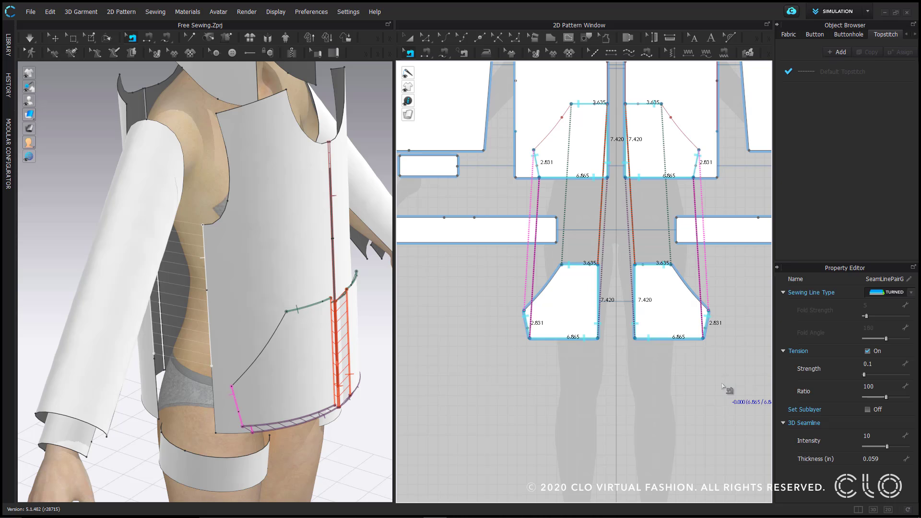
scroll(722, 384, "down", 1)
scroll(722, 387, "down", 3)
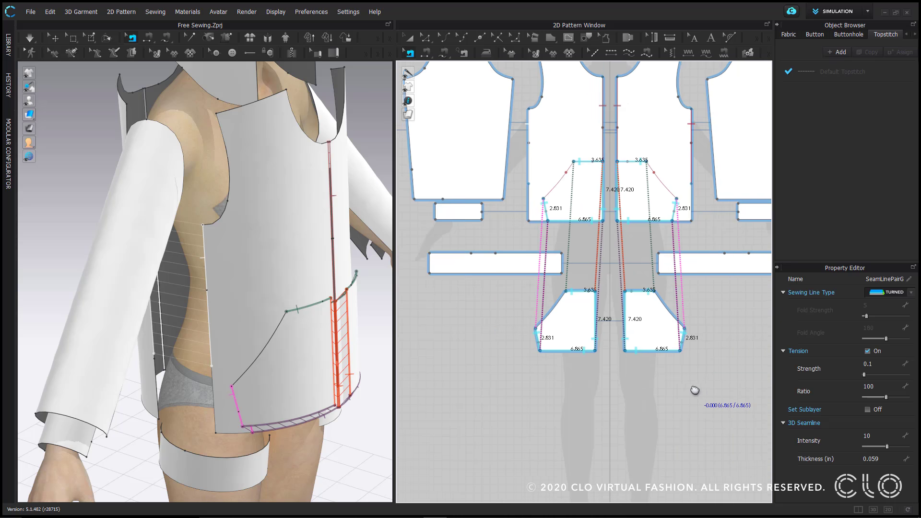
left_click(655, 376)
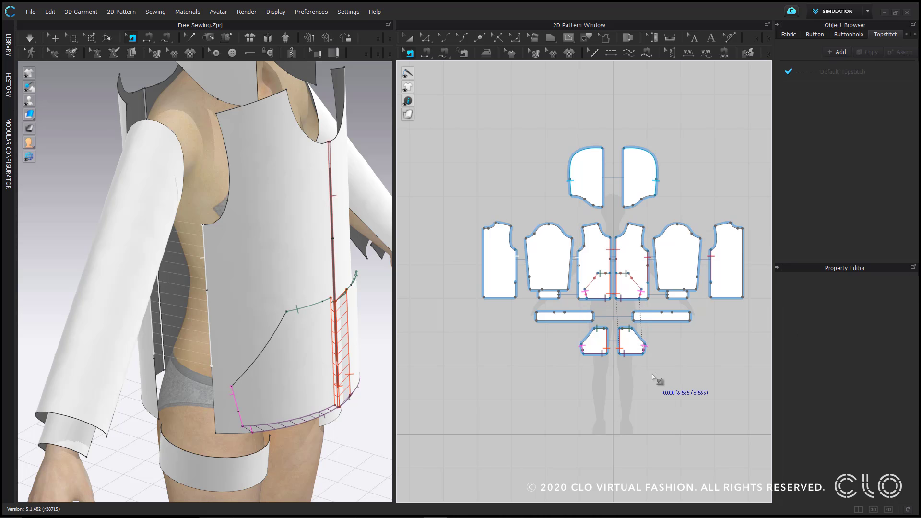
key("ctrl+a")
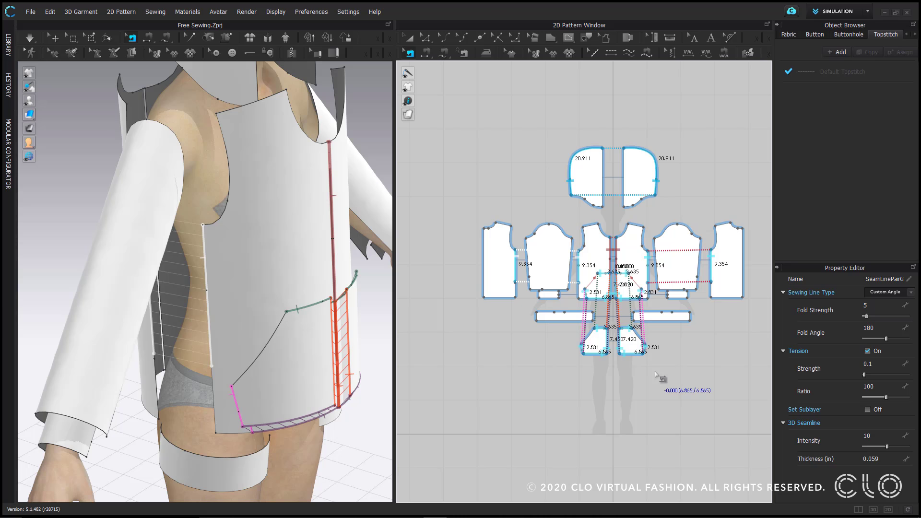
left_click(655, 373)
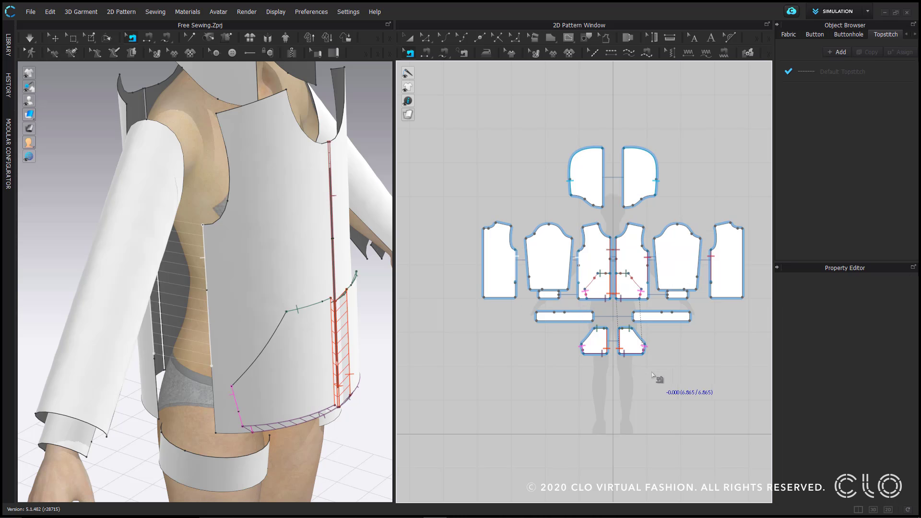
Activate the deactivated side seam between the front and back pieces again
right_click(579, 269)
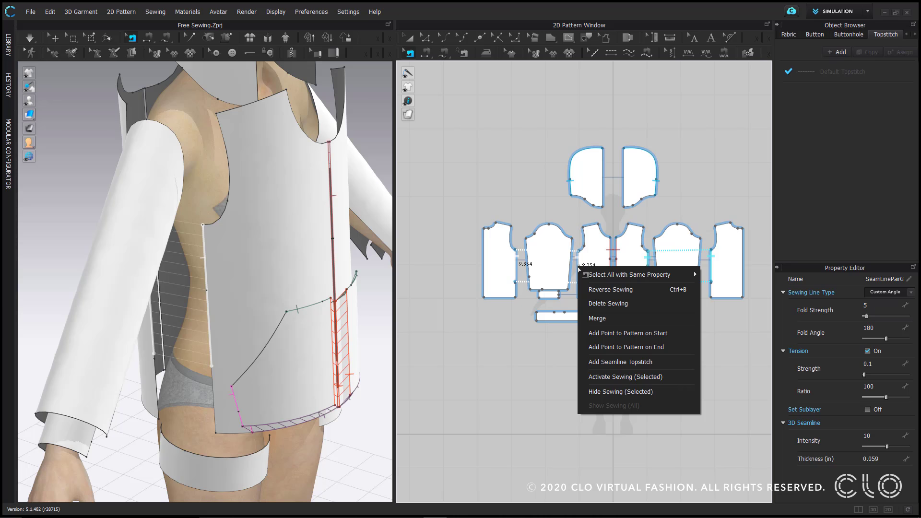
left_click(638, 379)
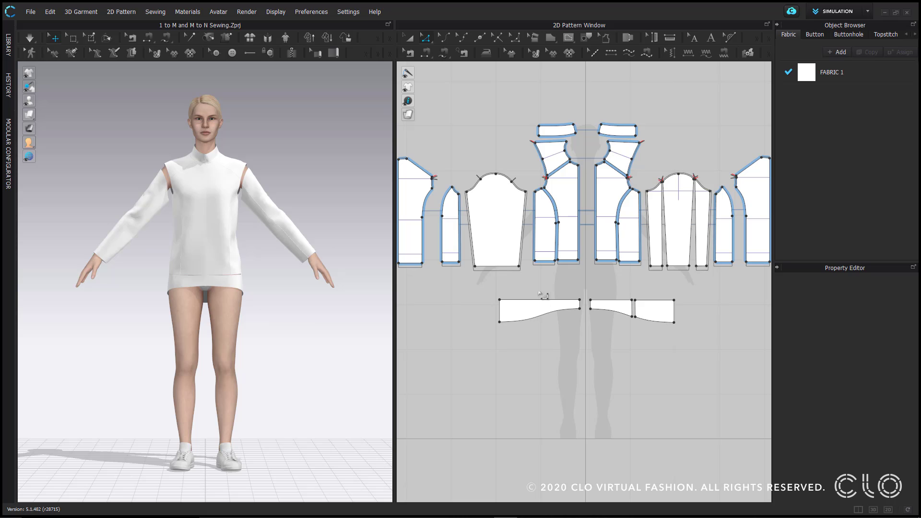
Check the lengths of the one-piece hem band's upper edge and of the back and center front panels' hem edges
left_click(534, 304)
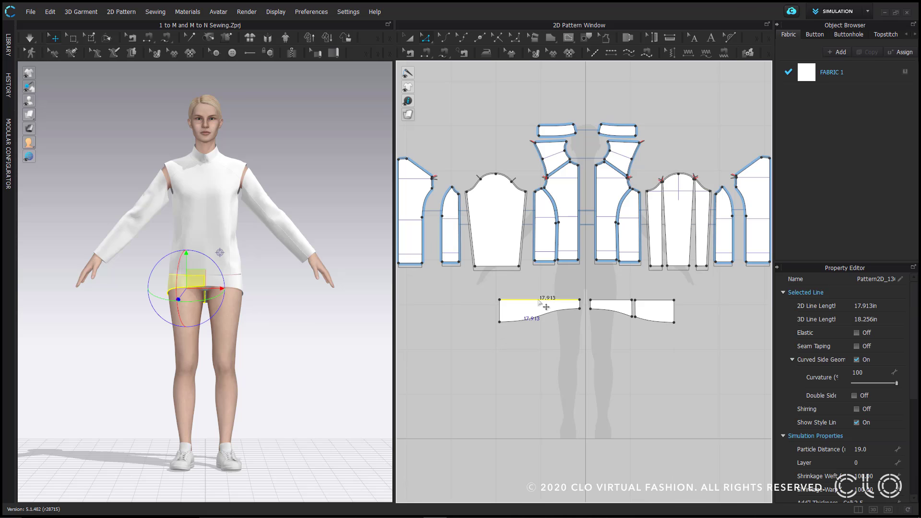
left_click(450, 262)
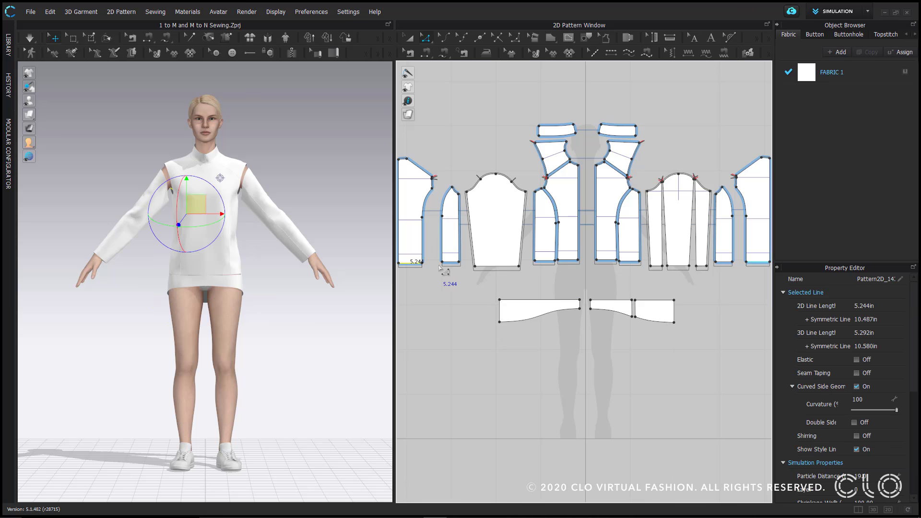
left_click(568, 261)
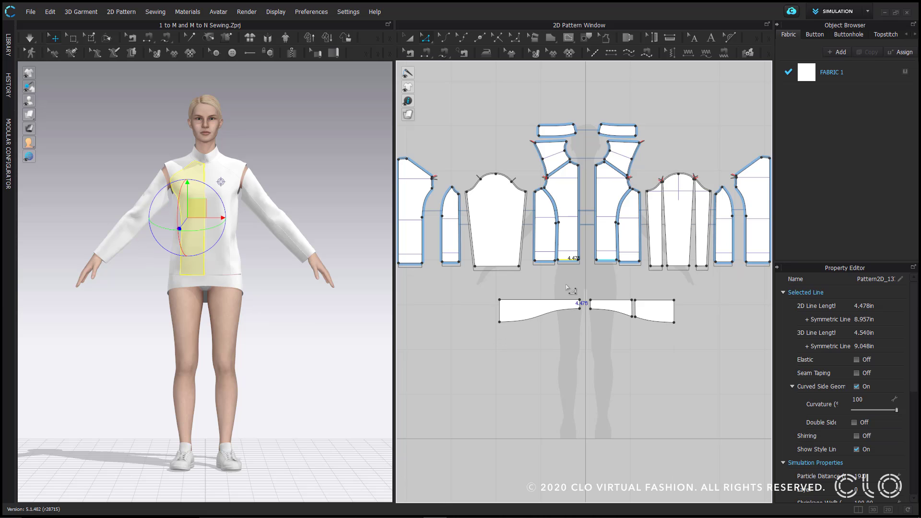
left_click(568, 287)
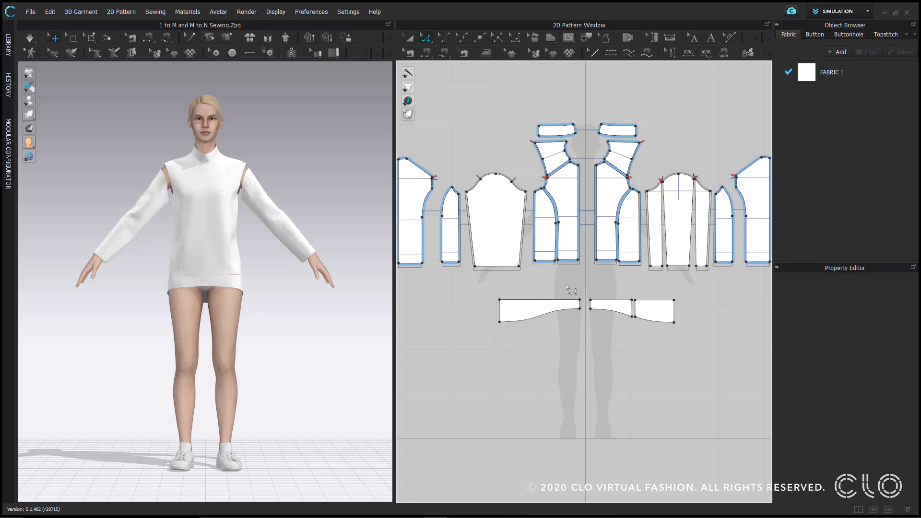
Use one-to-many Segment Sewing to join the one-piece hem band's upper edge to the back, back side, front side and center front panel hems
left_click(426, 56)
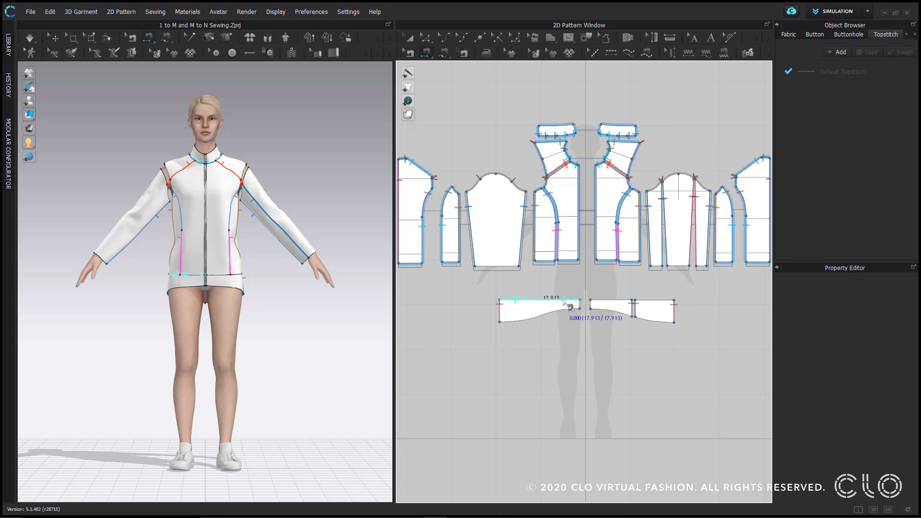
left_click(521, 301)
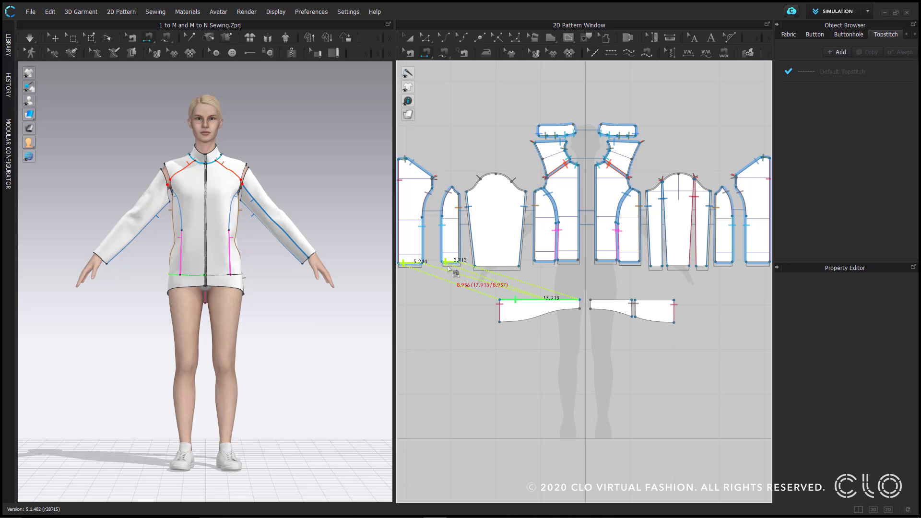
left_click(449, 267)
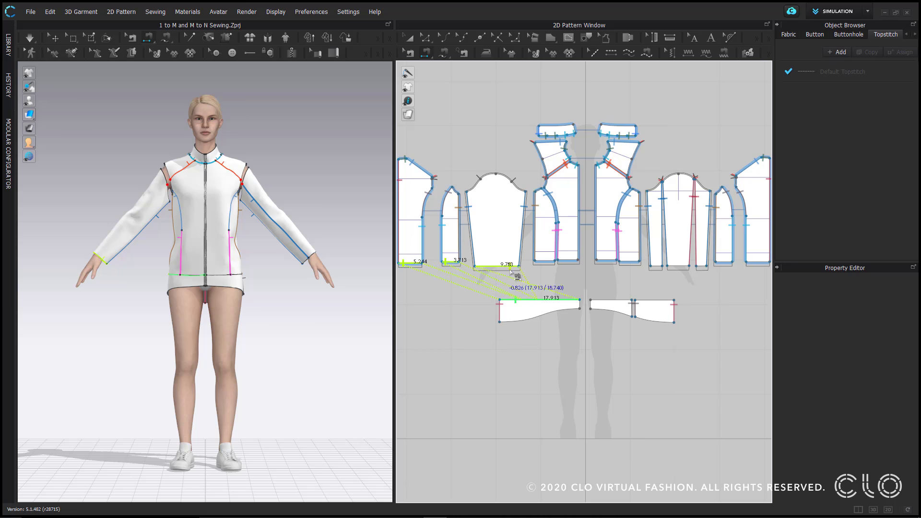
left_click(539, 266)
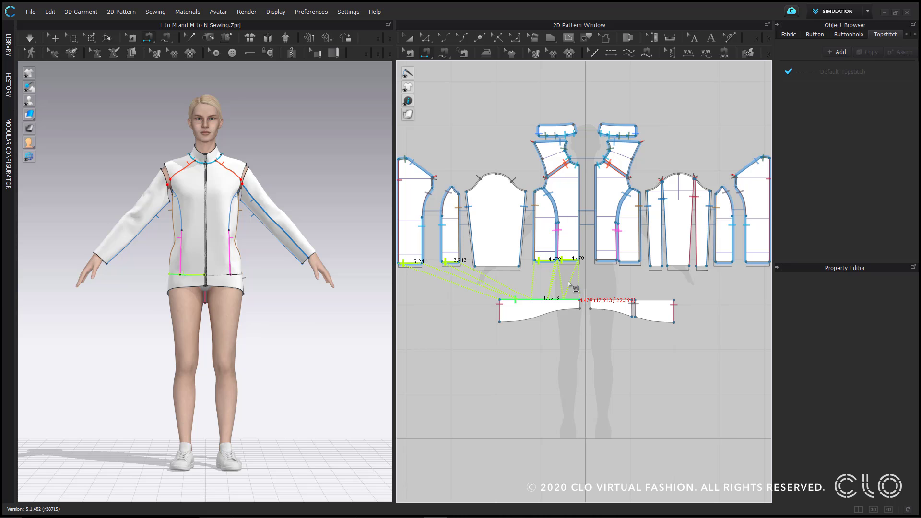
key("Return")
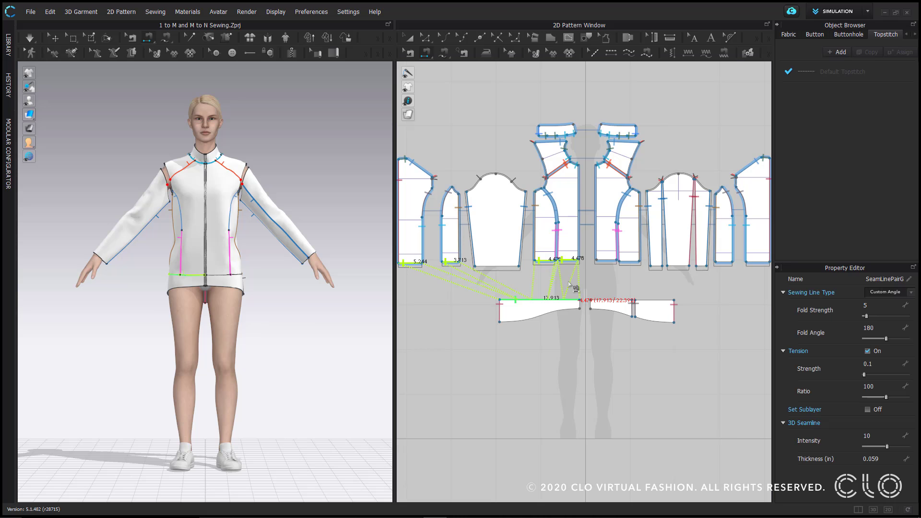
key("Return")
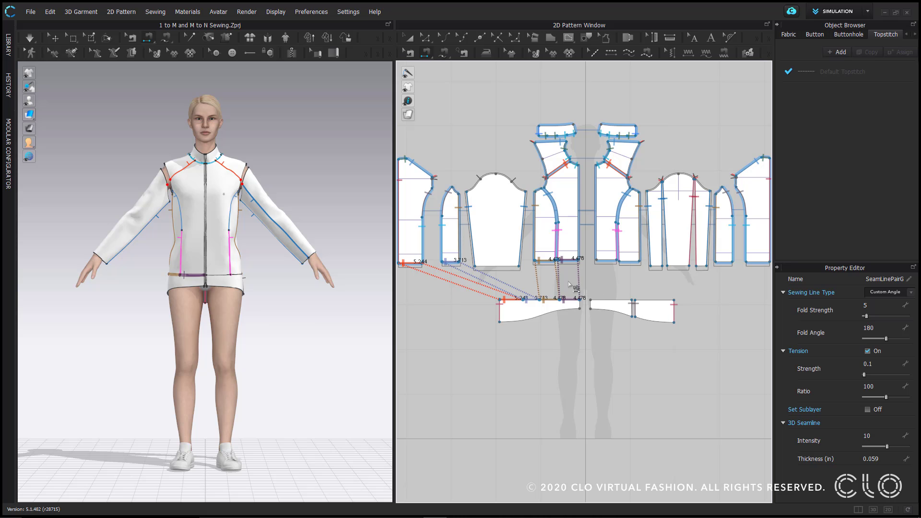
left_click(571, 287)
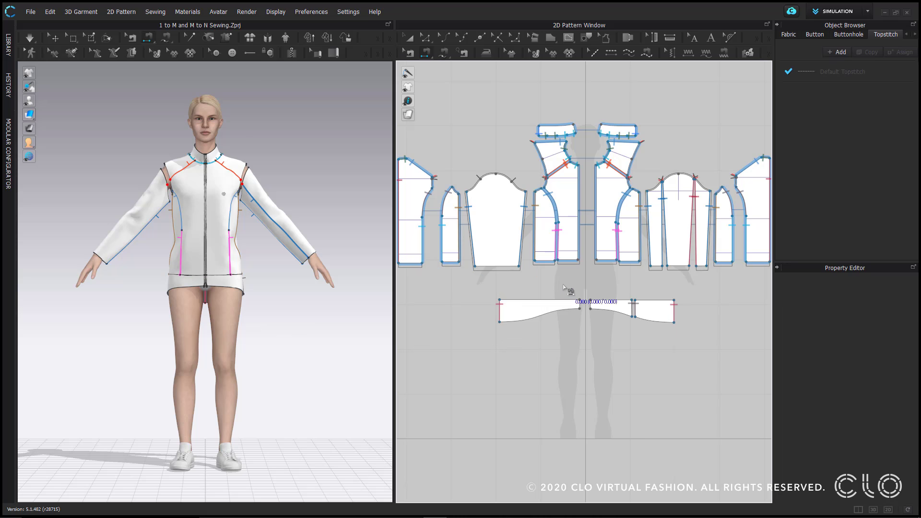
Sew the one-piece hem band's upper edge one-to-many to the panel hems in order from the back to the center front
left_click(519, 300)
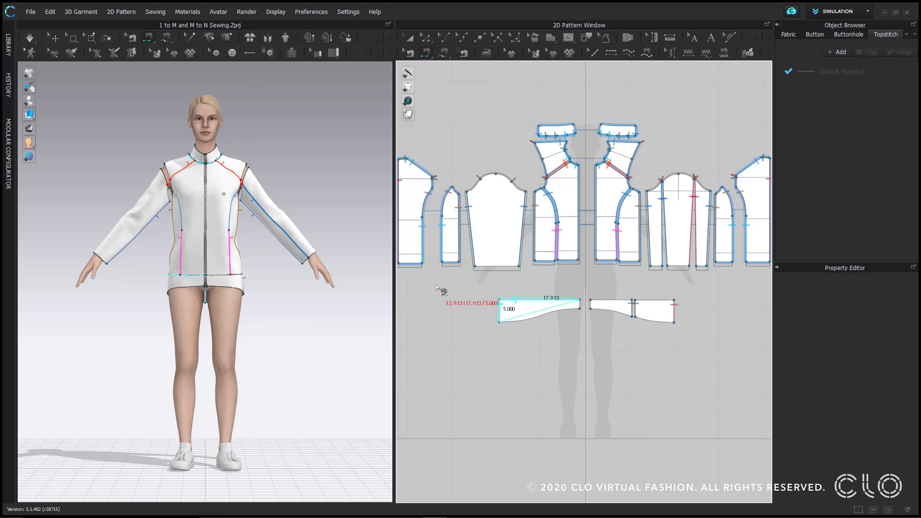
left_click(418, 265)
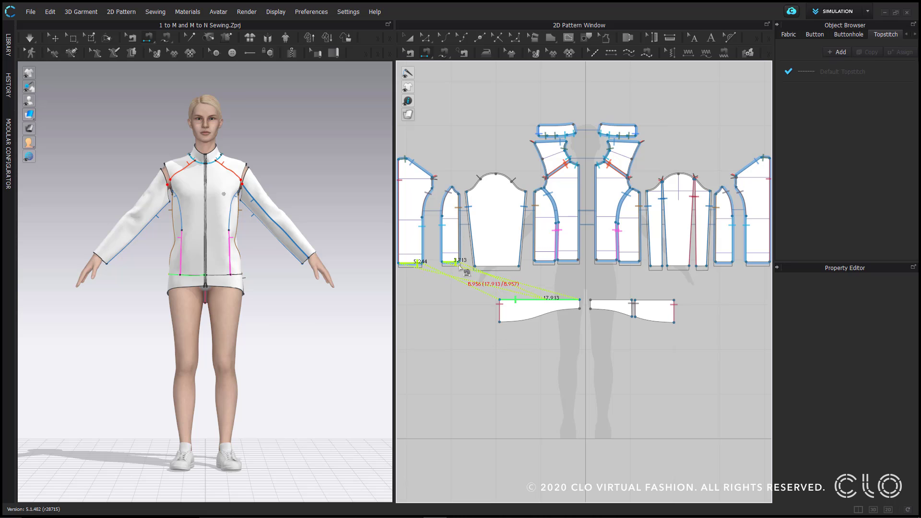
left_click(456, 264)
left_click(547, 262)
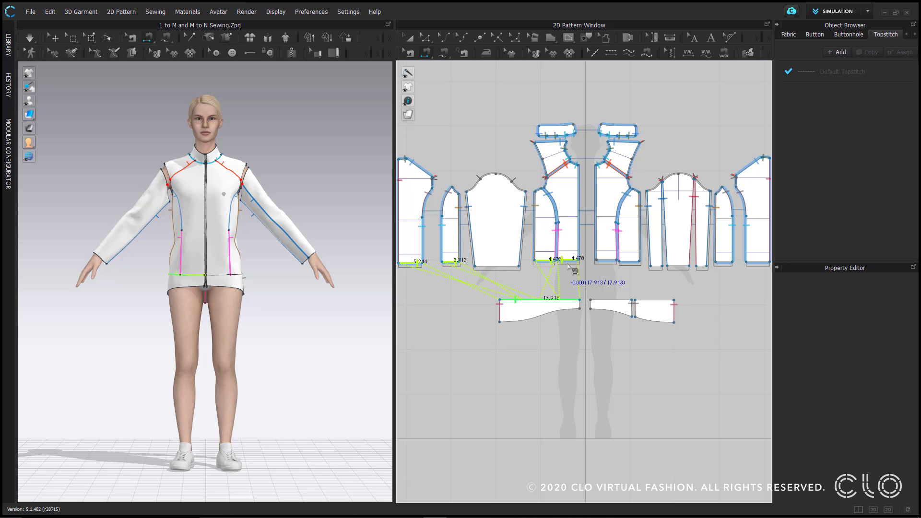
left_click(577, 265)
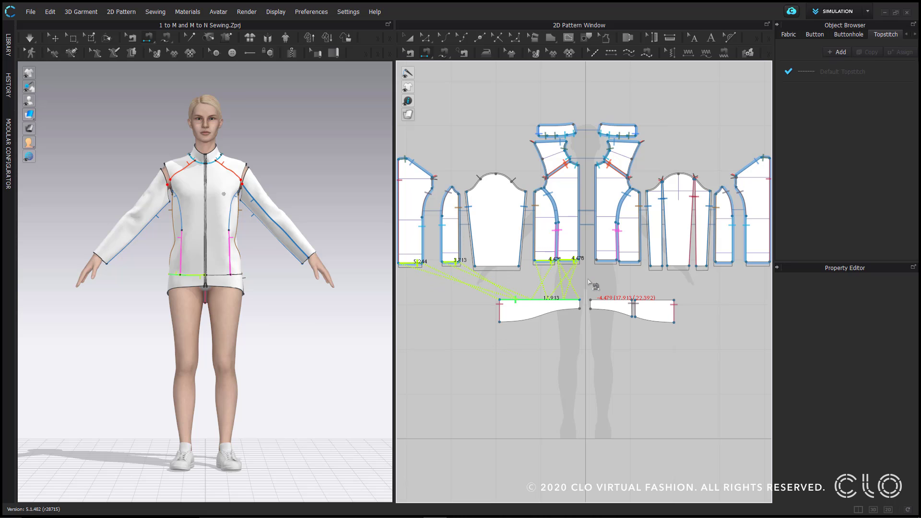
key("Return")
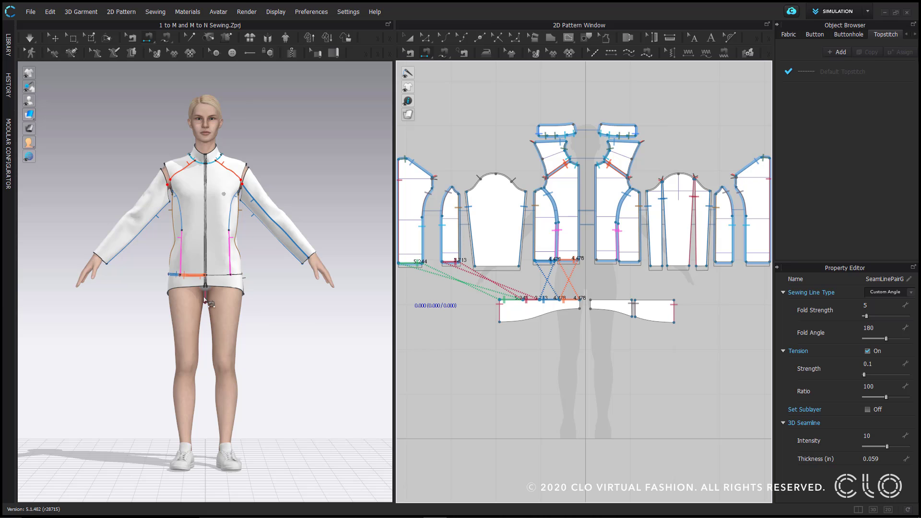
Inspect the back-to-front hem band seam from behind in the 3D view and remove it
right_click_drag(207, 301, 267, 318)
scroll(207, 299, "up", 6)
scroll(275, 316, "up", 3)
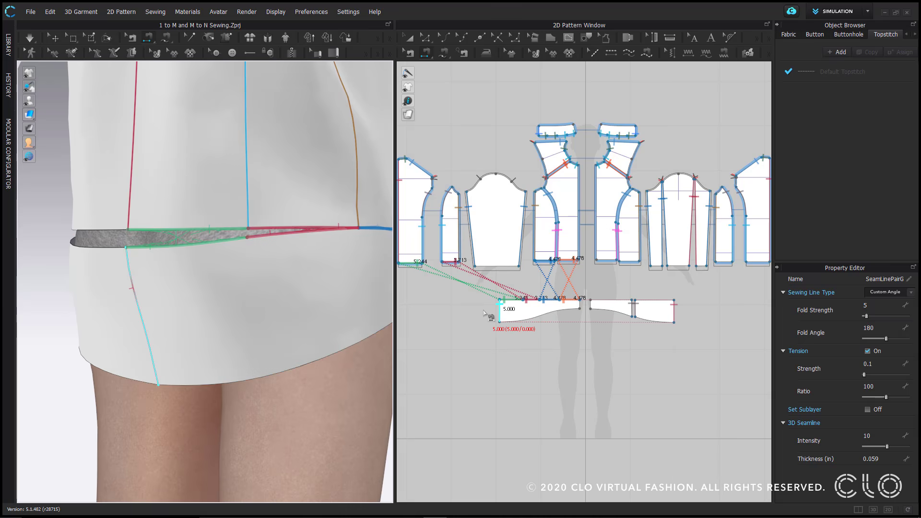
key("Delete")
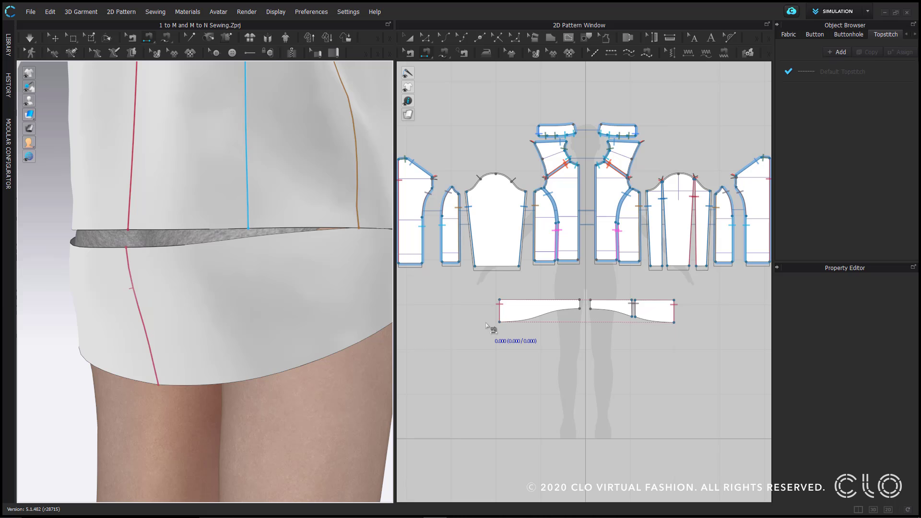
Sew the hem band's upper edge one-to-many in reverse order, to the center front, front side, back side and back hems
left_click(524, 302)
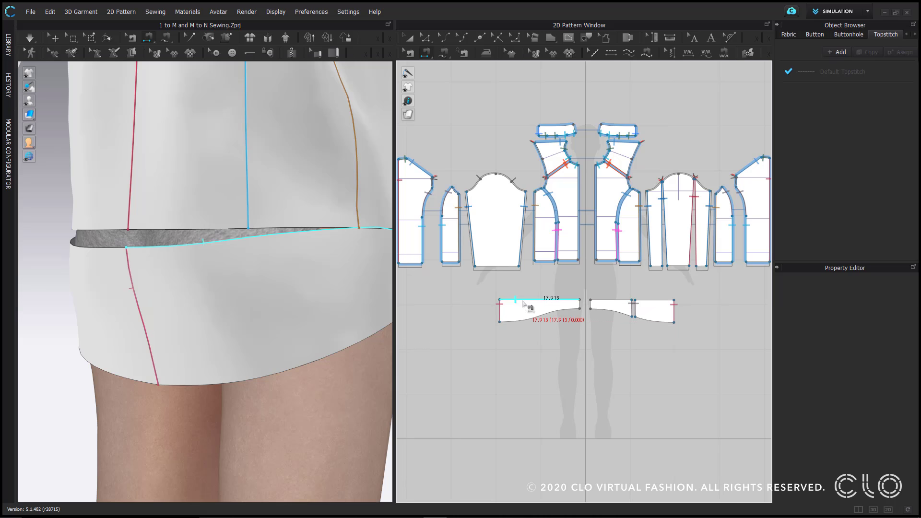
key("Return")
left_click(571, 261)
left_click(546, 262)
left_click(482, 267)
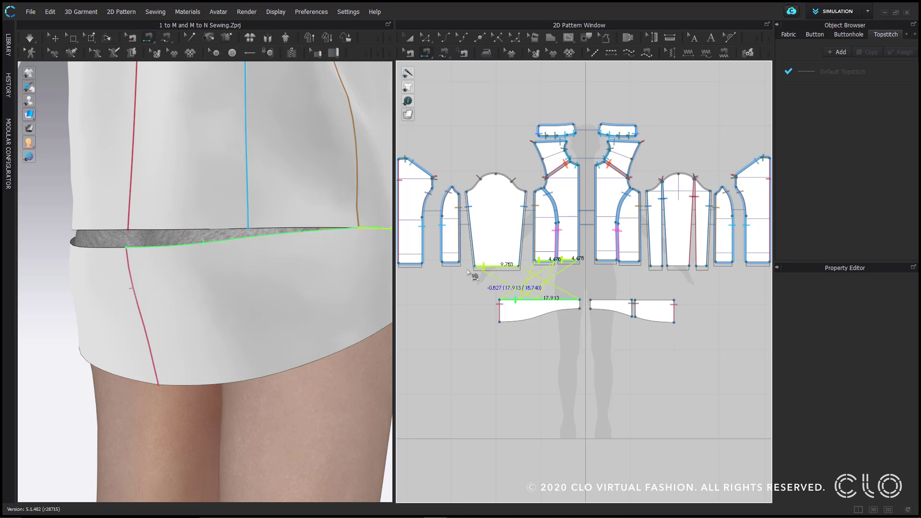
left_click(451, 265)
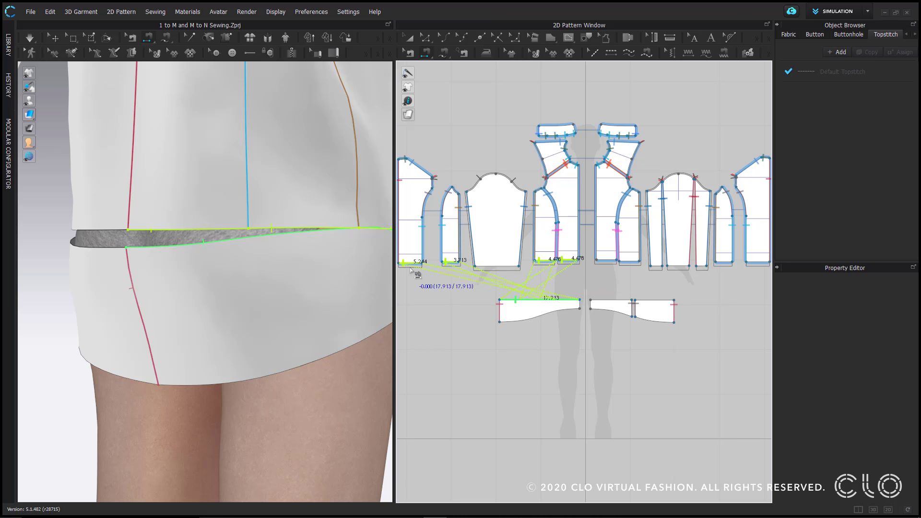
left_click(412, 268)
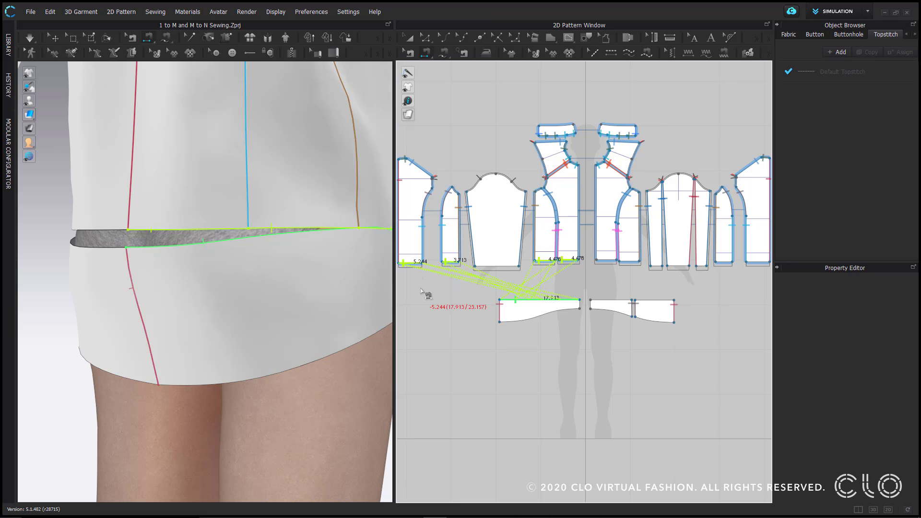
key("Return")
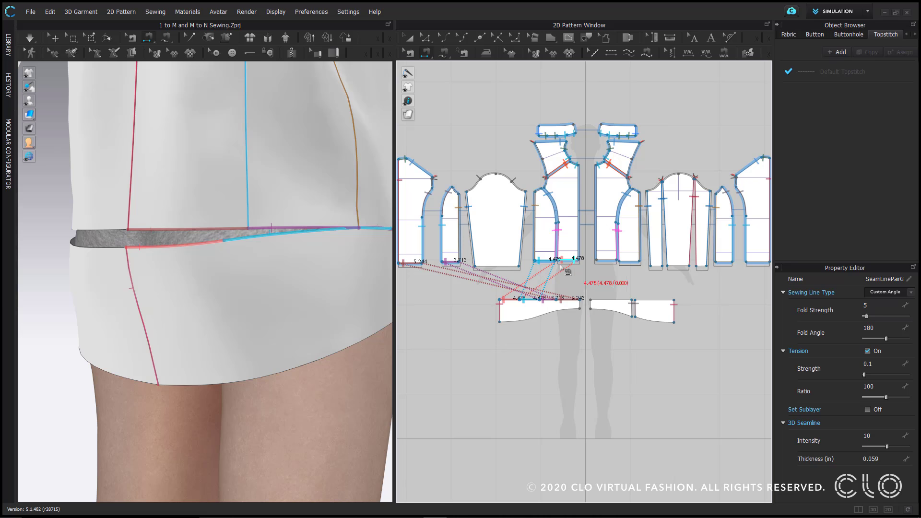
Inspect the reverse-order hem band seam at the back of the jacket in 3D and undo it
right_click_drag(249, 369, 271, 316)
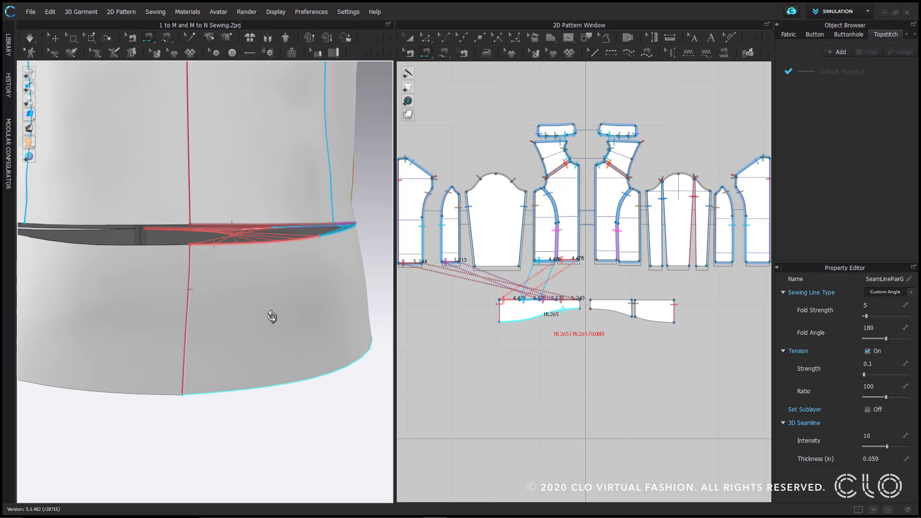
left_click(292, 327)
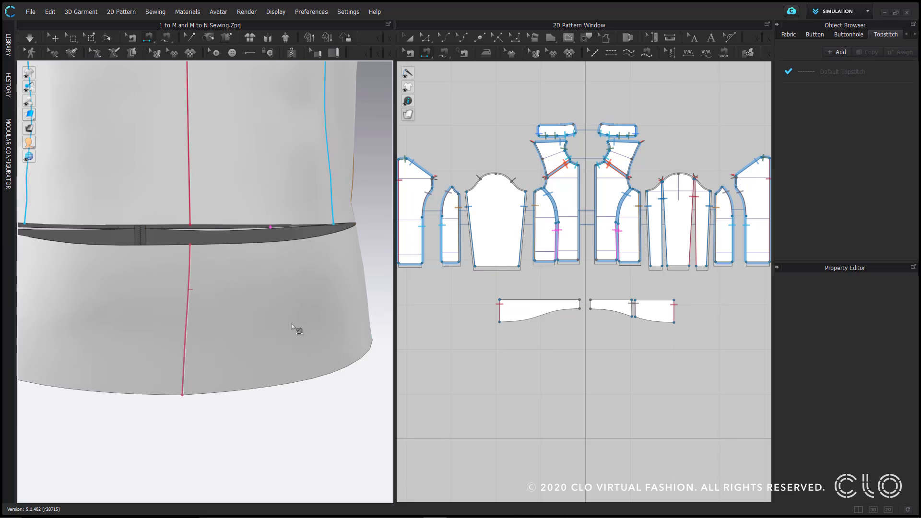
right_click_drag(362, 320, 146, 312)
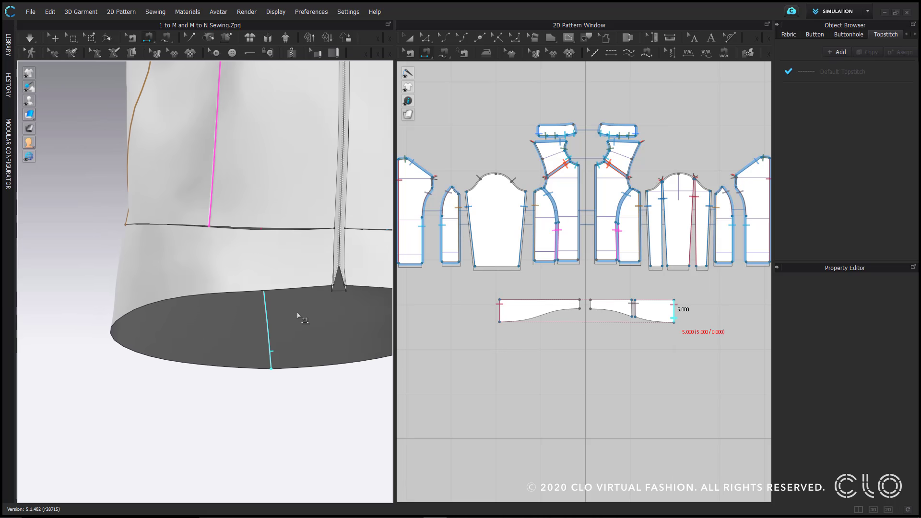
scroll(249, 363, "up", 3)
scroll(249, 362, "down", 6)
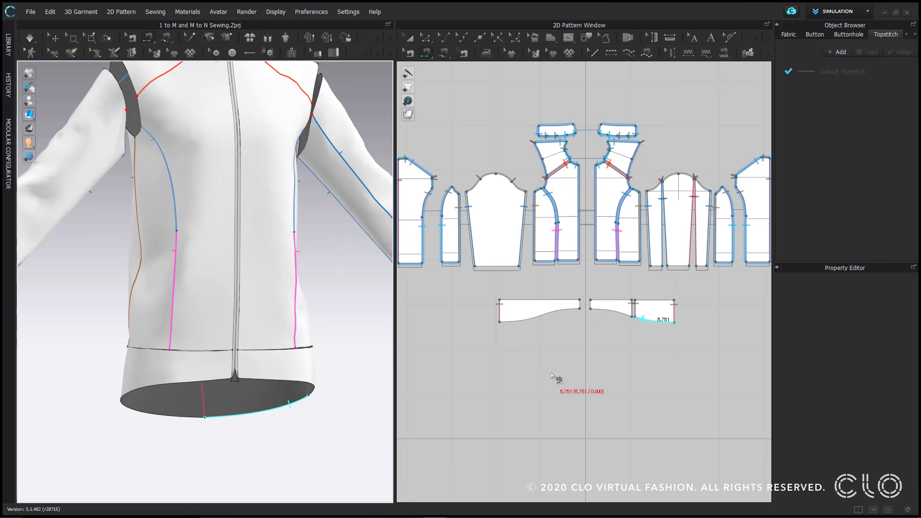
Try sewing the hem band's upper edge to the back hem alone, and again to only the back and back side hems
left_click(518, 302)
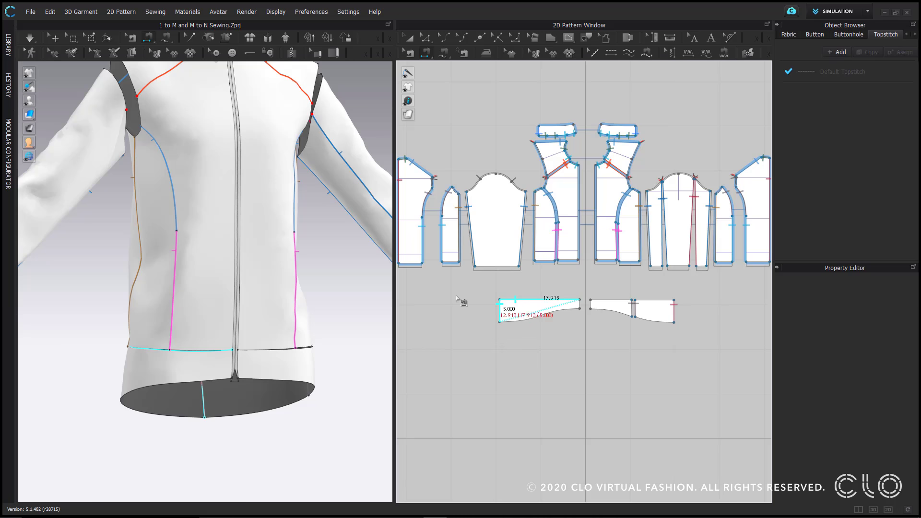
left_click(410, 266)
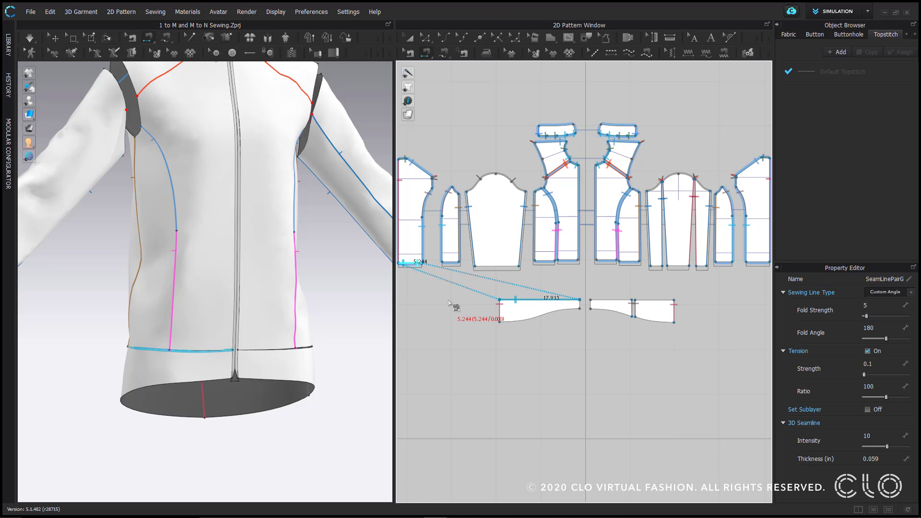
key("Return")
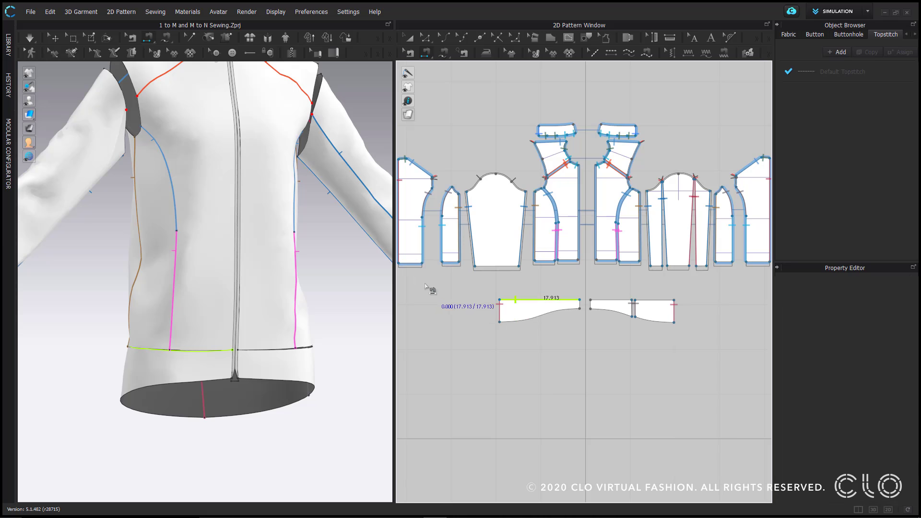
left_click(408, 263)
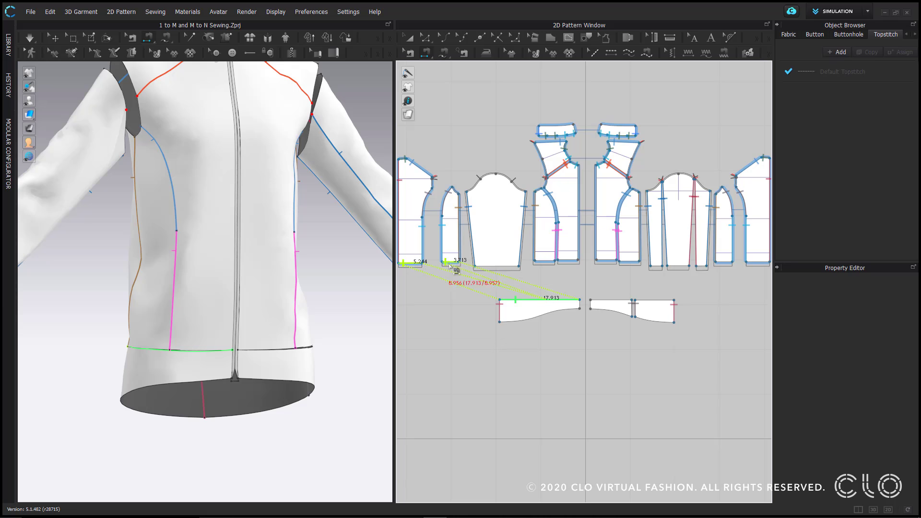
left_click(450, 263)
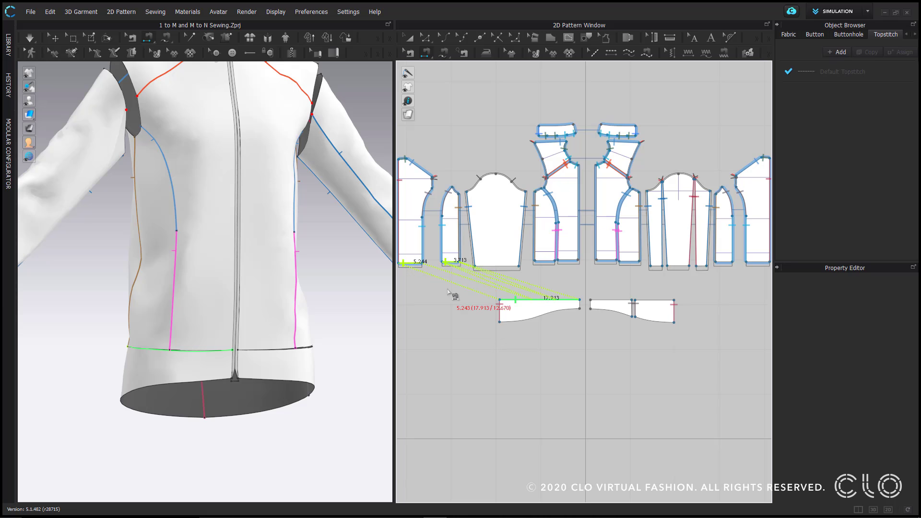
left_click(544, 264)
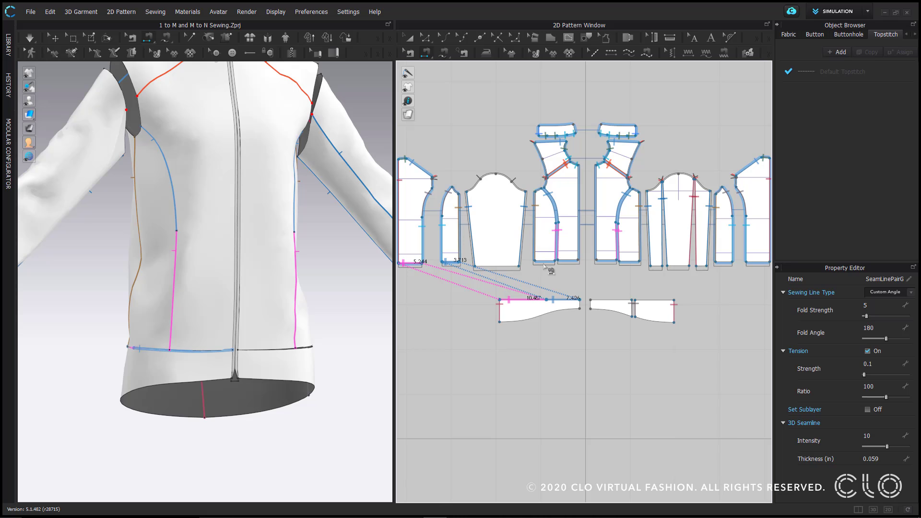
left_click(534, 299)
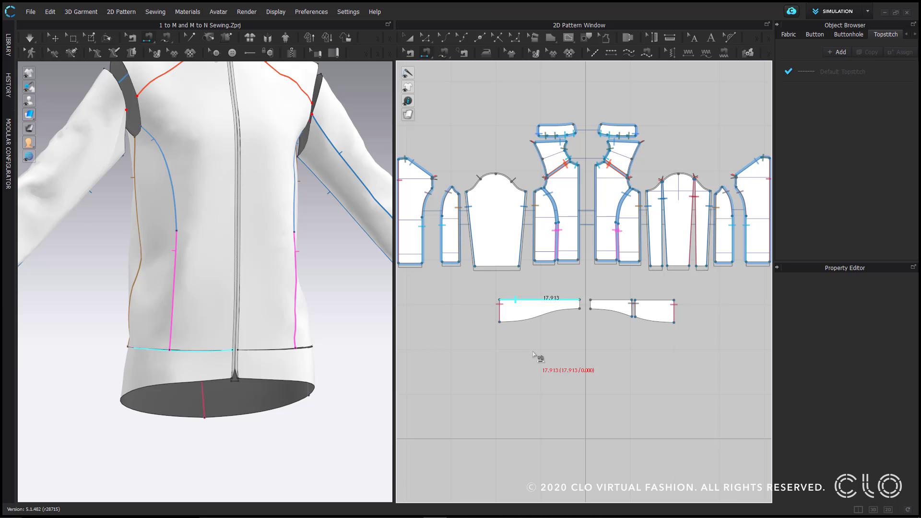
With Free Sewing, mark the one-piece sleeve's whole cap from the back underarm point to the front underarm point
left_click(533, 319)
scroll(475, 295, "up", 3)
middle_click_drag(485, 290, 528, 404)
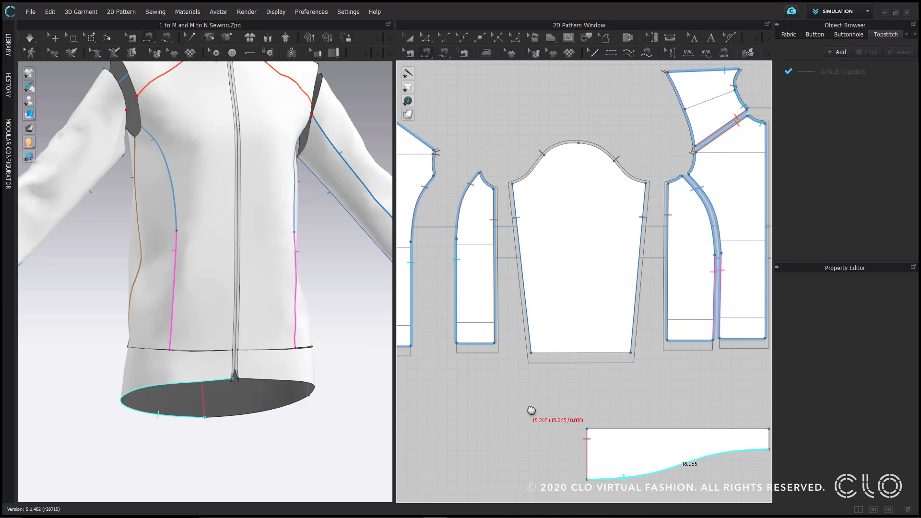
scroll(533, 423, "up", 2)
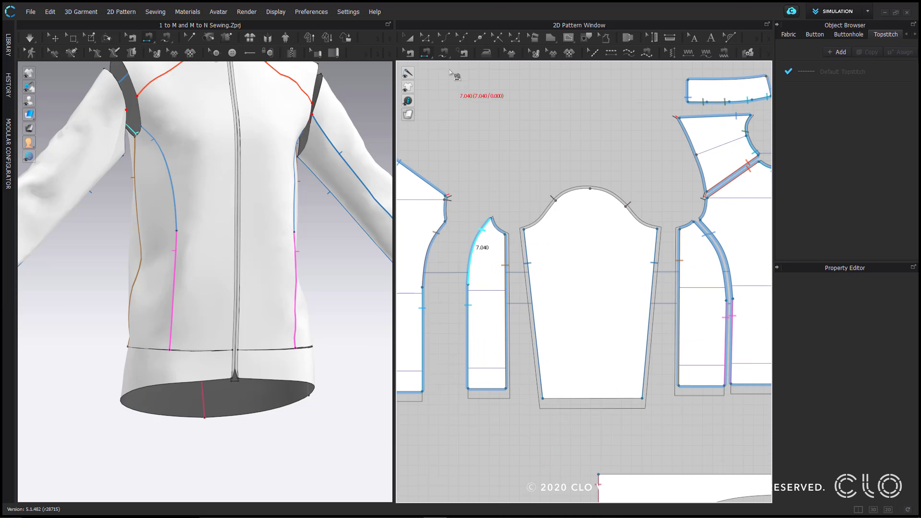
left_click(444, 52)
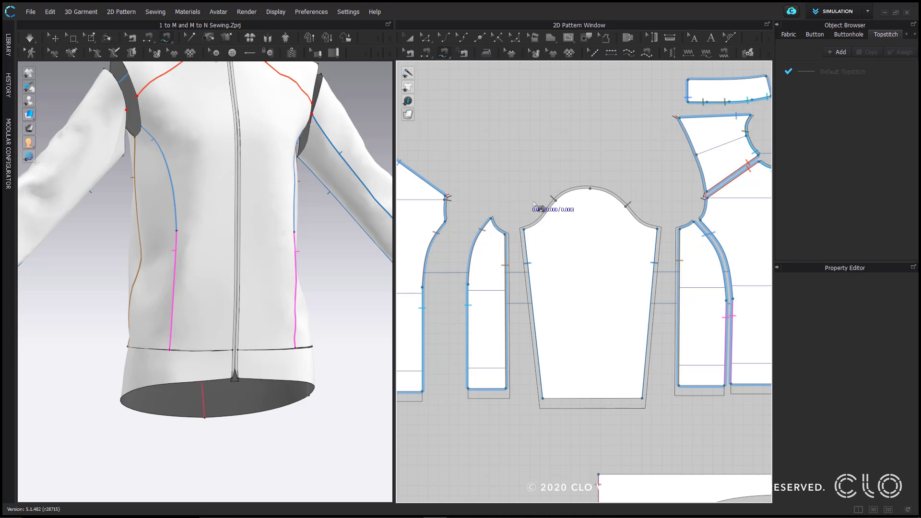
left_click(523, 230)
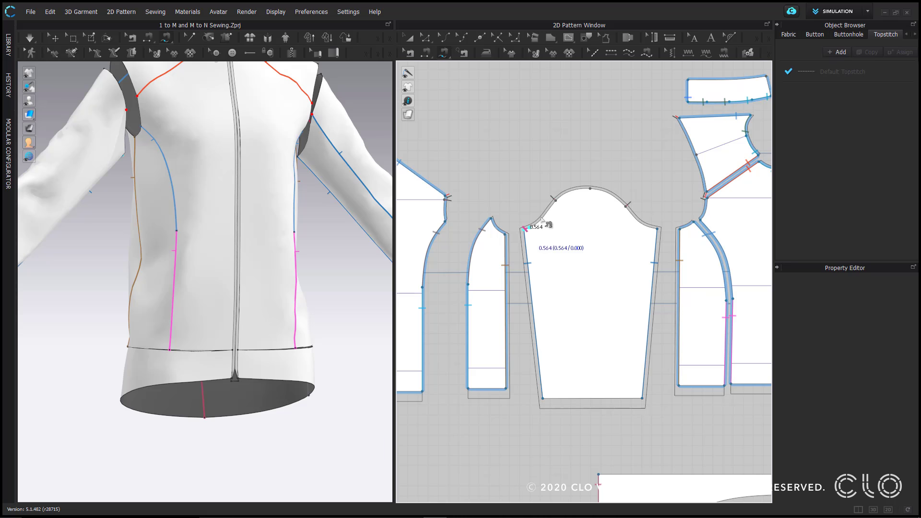
left_click(658, 230)
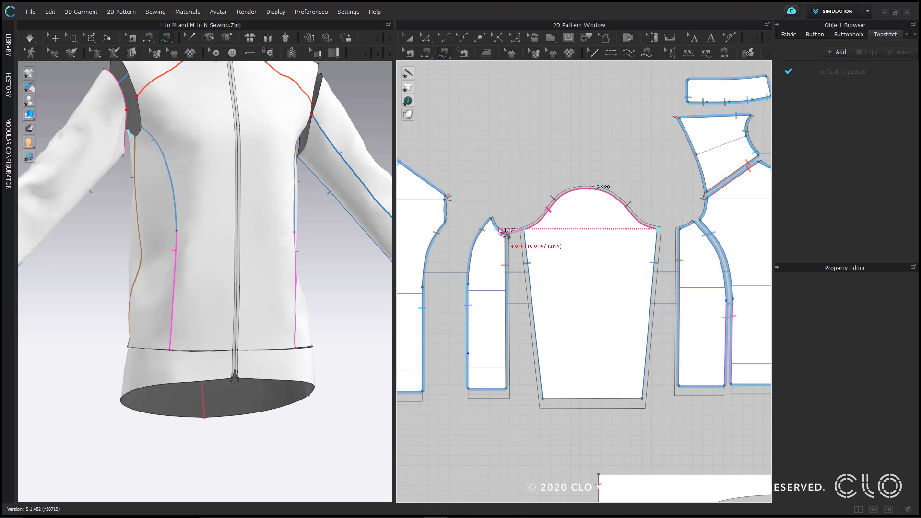
Sew the sleeve cap one-to-many to the back side, back, yoke, center front and front side armhole edges, and undo the seam
left_click(503, 230)
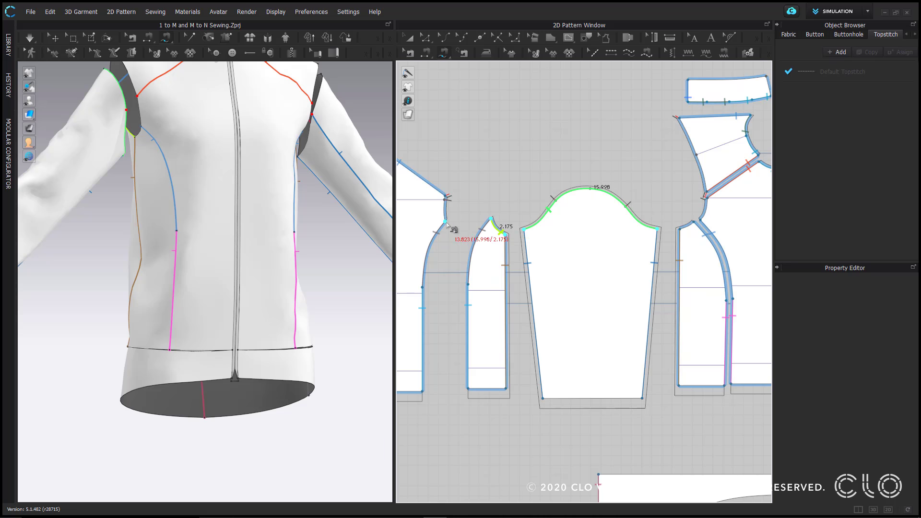
left_click(451, 201)
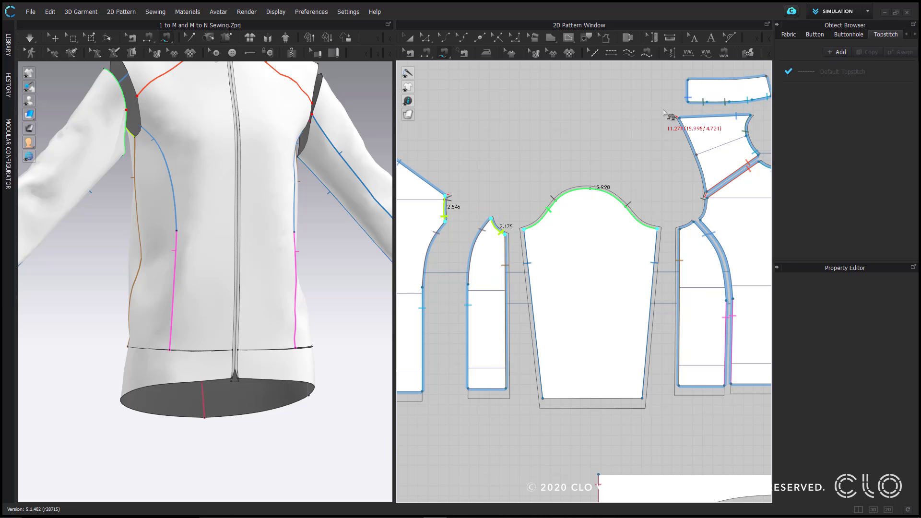
left_click(678, 118)
left_click(706, 194)
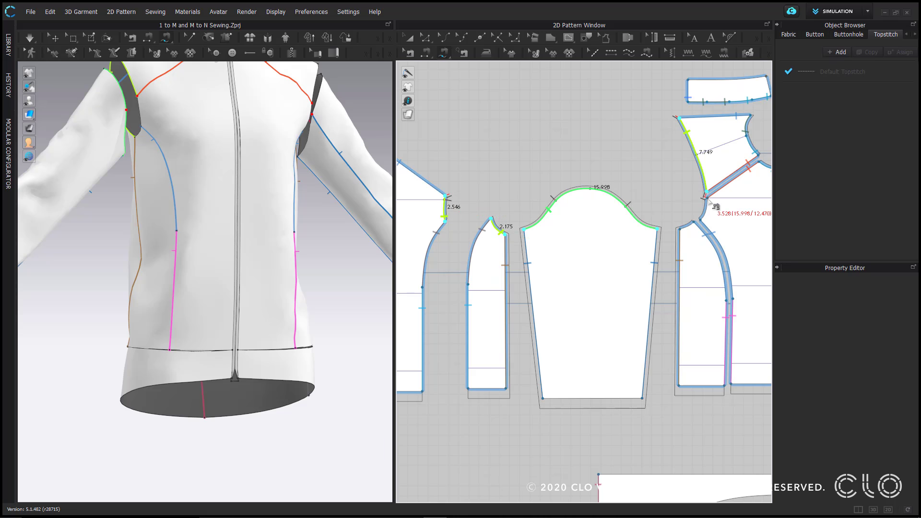
left_click(697, 223)
left_click(680, 230)
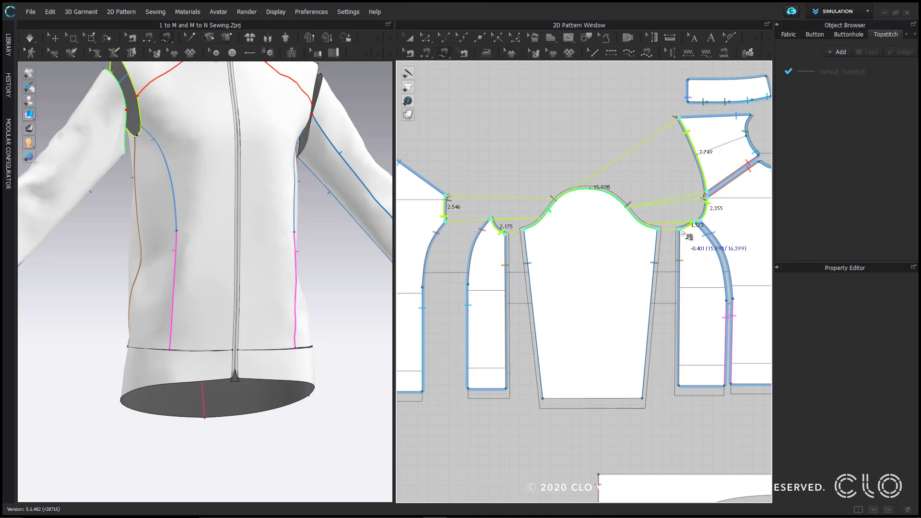
left_click(657, 199)
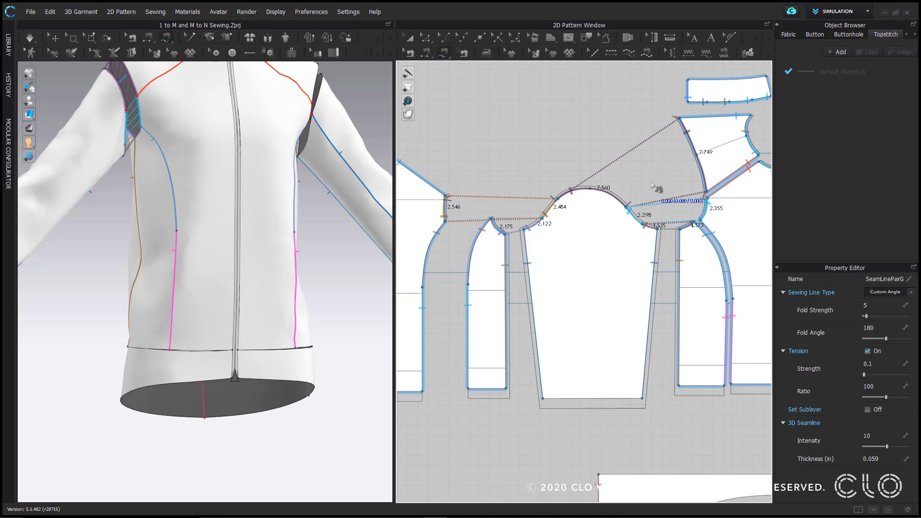
key("ctrl+z")
Start Free Sewing along the one-piece sleeve's whole cap, from the back underarm point, matching it to the back side and back armhole edges
left_click(524, 228)
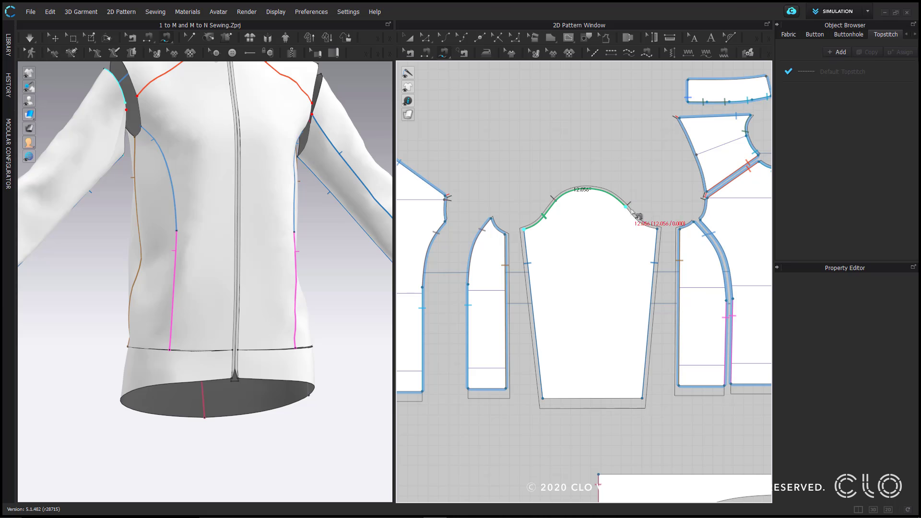
left_click(660, 230)
left_click(492, 218)
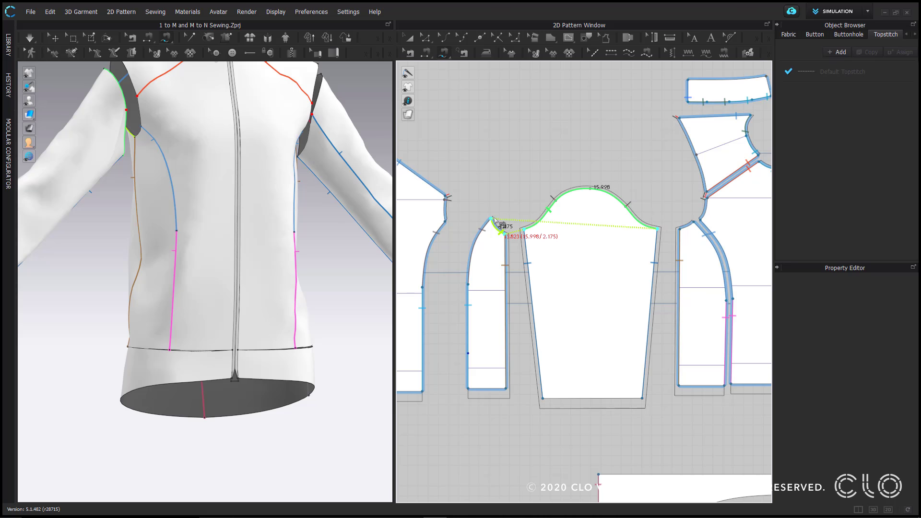
left_click(496, 219)
left_click(445, 222)
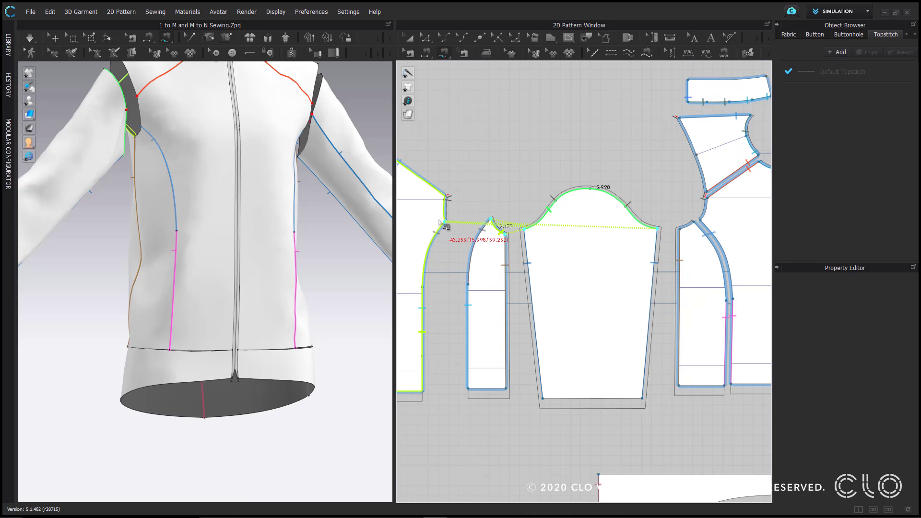
middle_click_drag(443, 213, 500, 208)
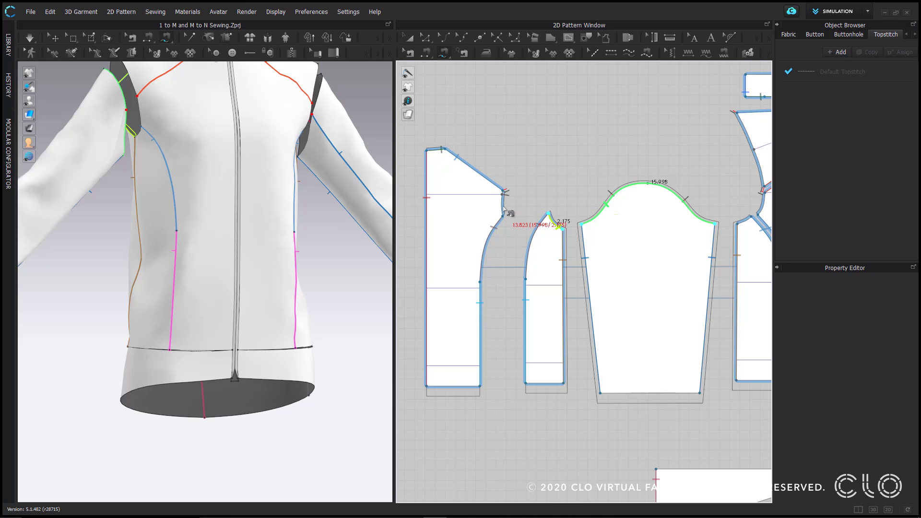
left_click(504, 216)
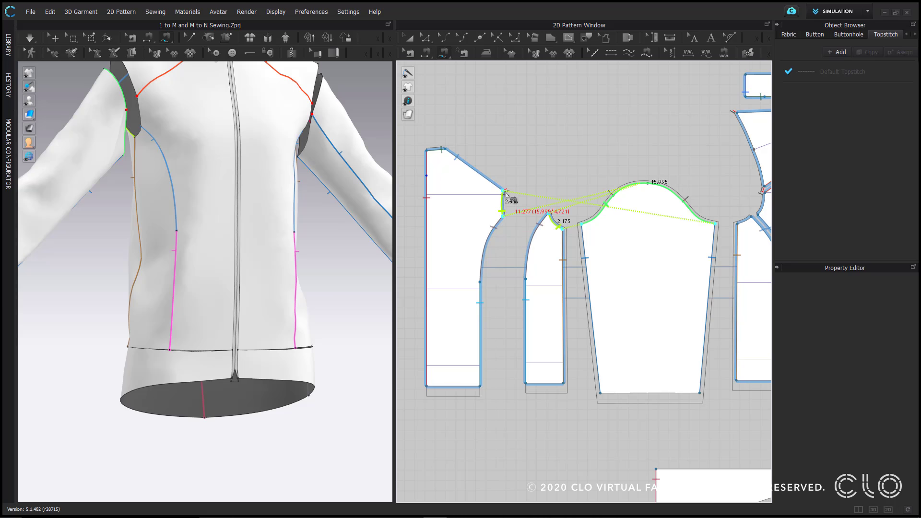
left_click(506, 191)
Add the yoke, center front and front side armhole edges to the sleeve cap seam and complete the one-to-many sewing
middle_click_drag(668, 144, 572, 140)
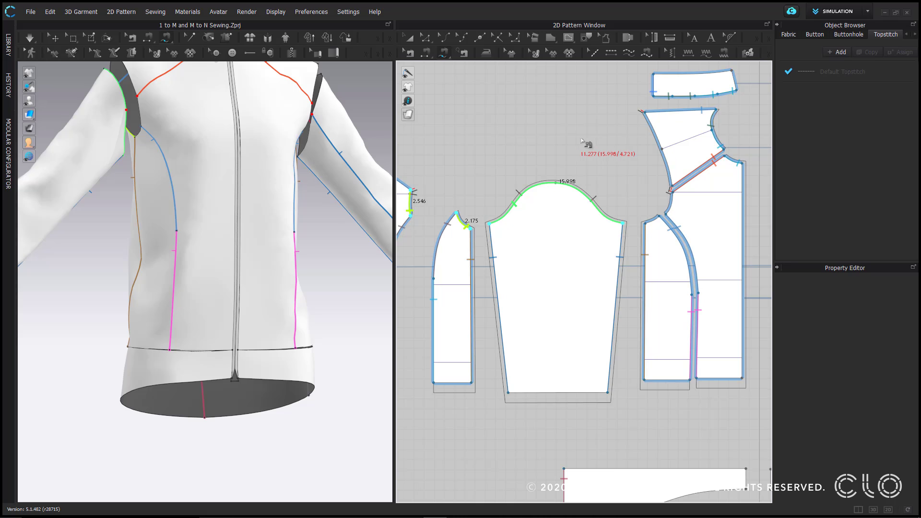
left_click(672, 188)
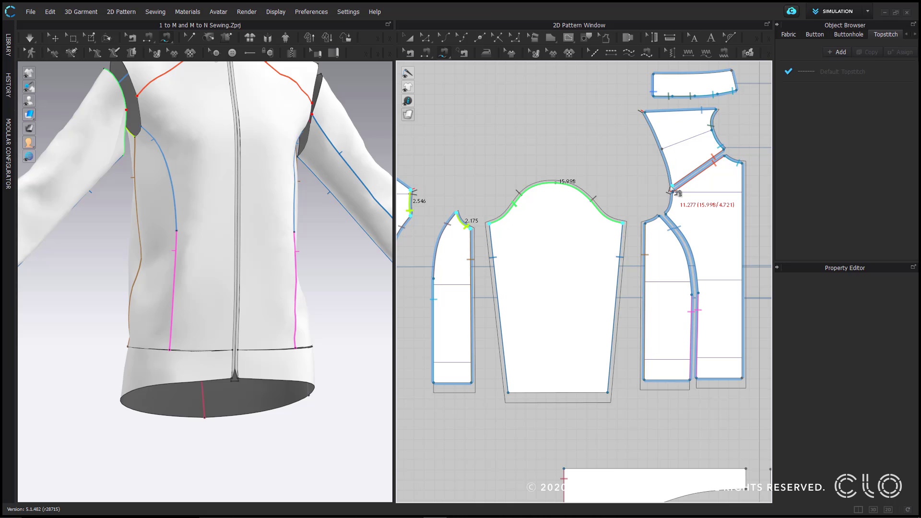
left_click(645, 112)
left_click(672, 192)
left_click(666, 215)
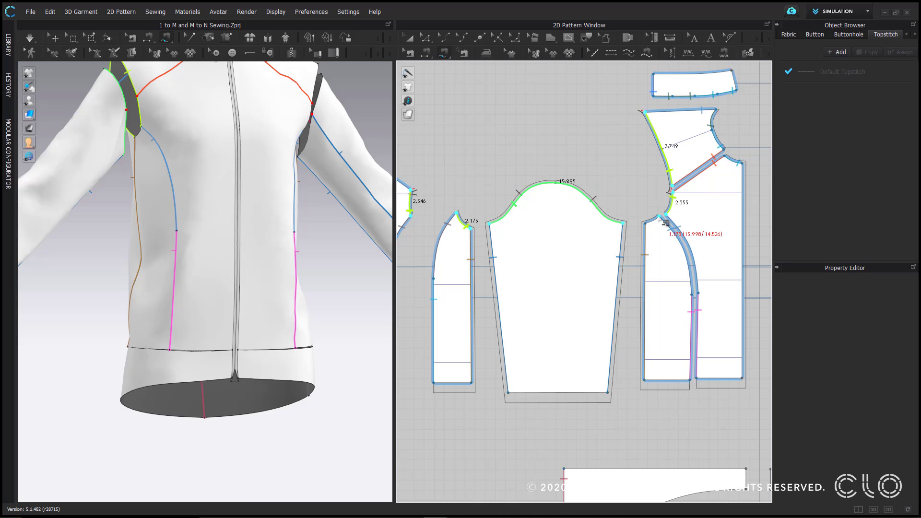
left_click(660, 217)
key("Return")
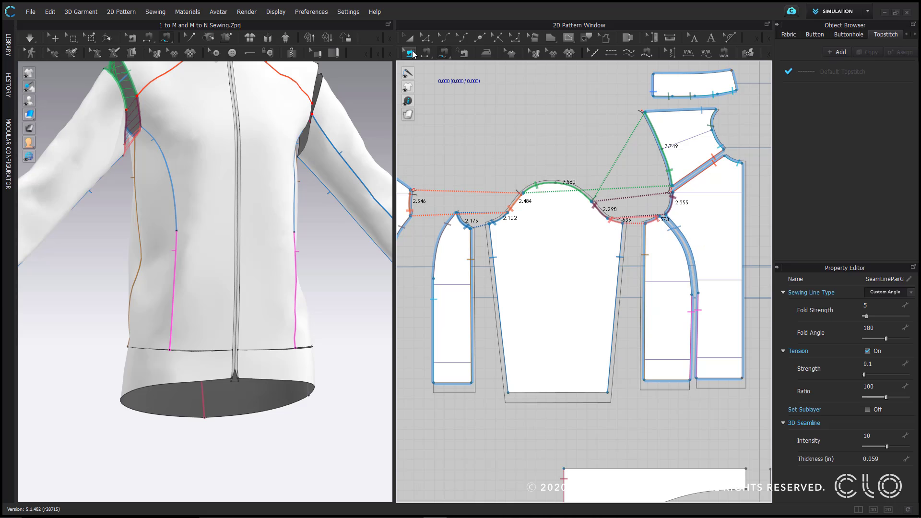
Try reversing the sewing direction of the entire sleeve cap to armhole seam group, and reverse it back
right_click(665, 159)
left_click(690, 177)
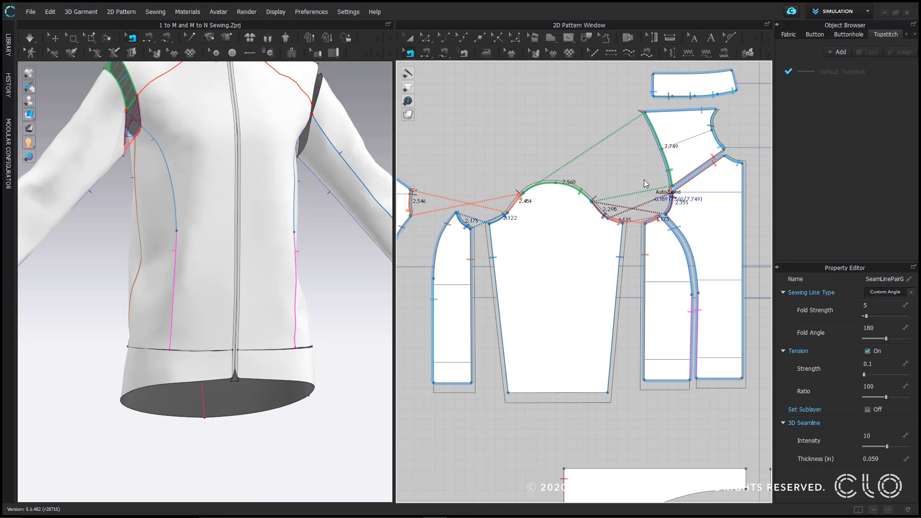
key("ctrl+b")
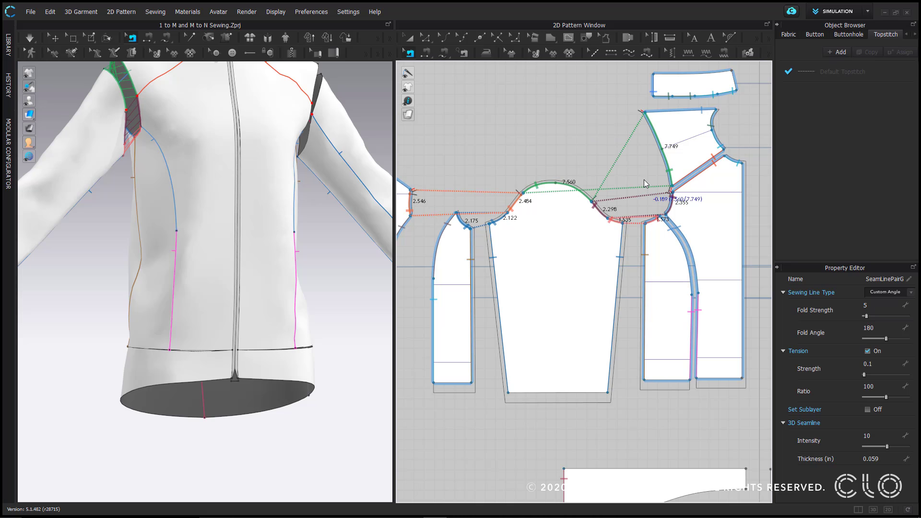
Reverse only the seam segment between the sleeve cap and the yoke's armhole edge
right_click(583, 193)
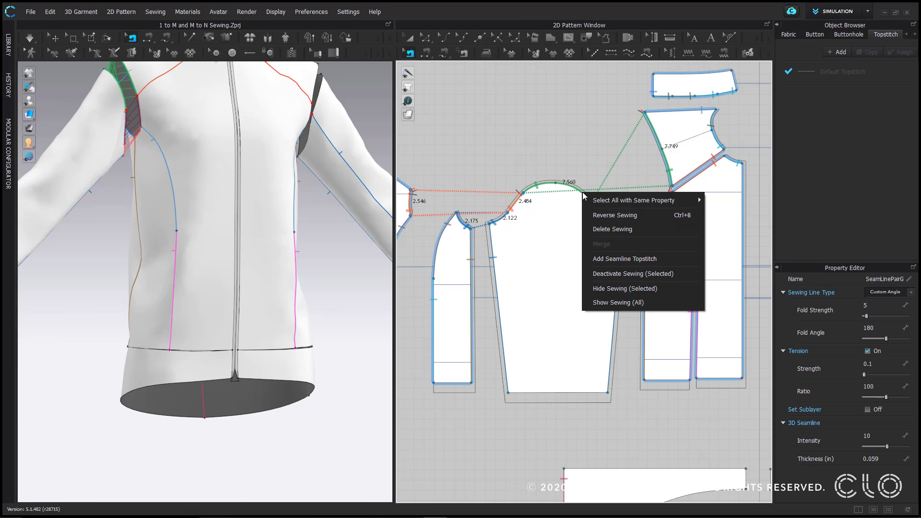
left_click(586, 135)
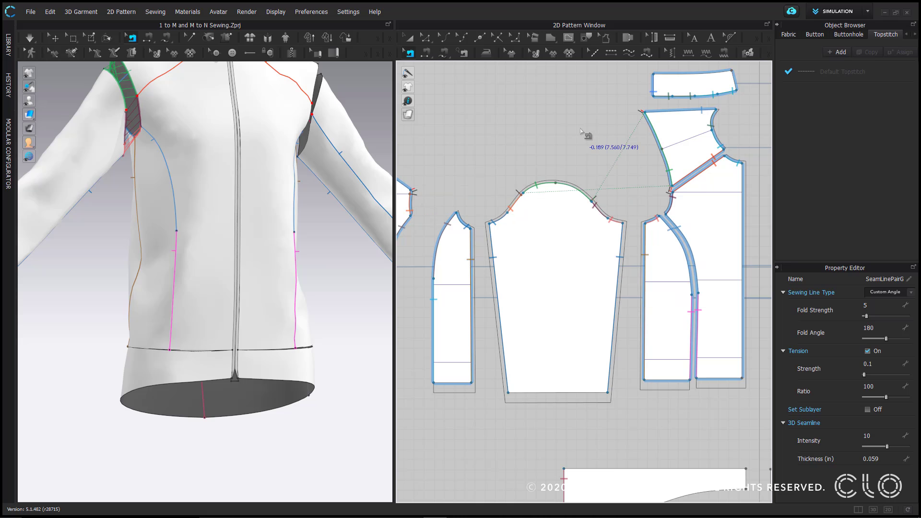
left_click(589, 200)
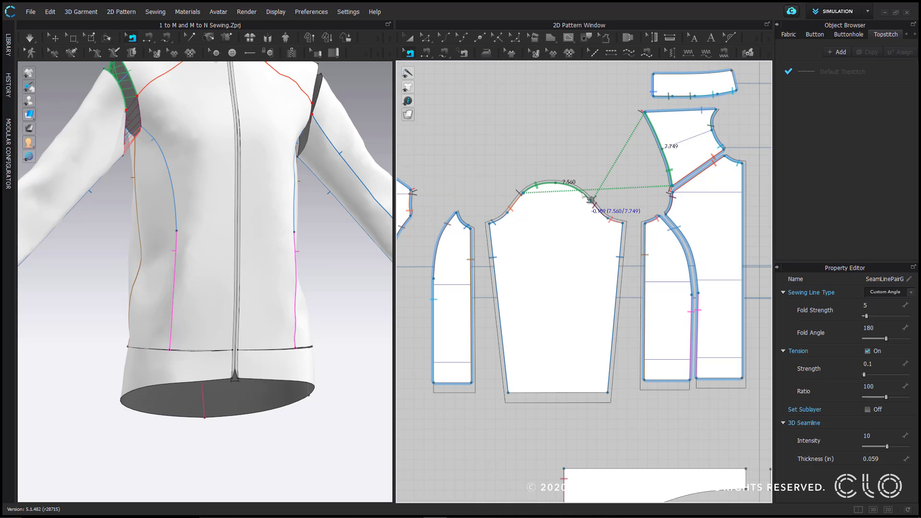
right_click(584, 194)
left_click(616, 214)
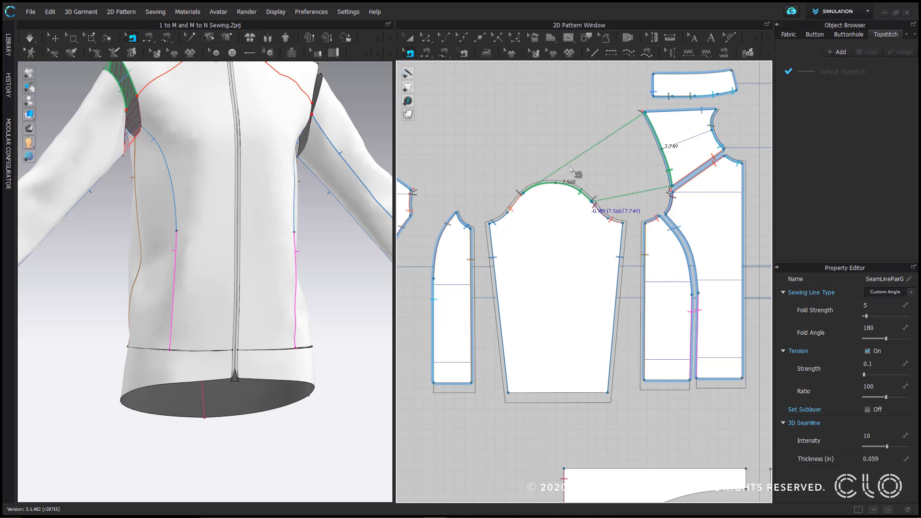
left_click(638, 172)
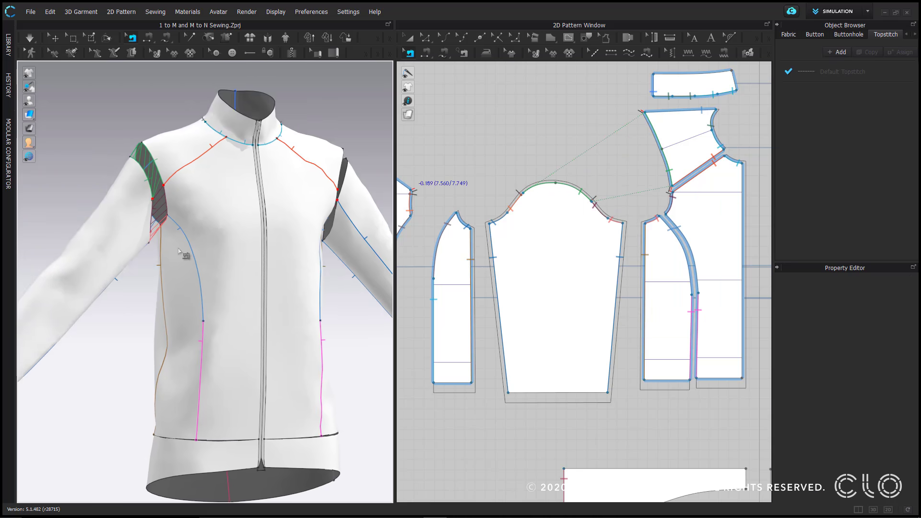
Show the avatar inside the jacket in the 3D view
mouse_move(179, 251)
right_mouse_down()
mouse_move(340, 253)
mouse_move(204, 266)
mouse_move(175, 256)
mouse_move(183, 263)
right_mouse_up()
key("shift+a")
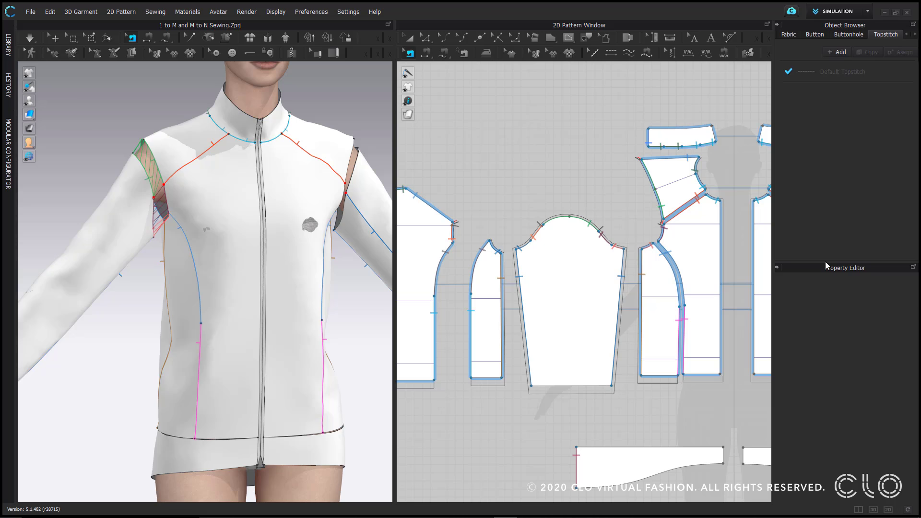
With M:N Free Sewing, mark the three-piece sleeve's cap edges from the front underarm to the back underarm as the complete M side
left_click(431, 58)
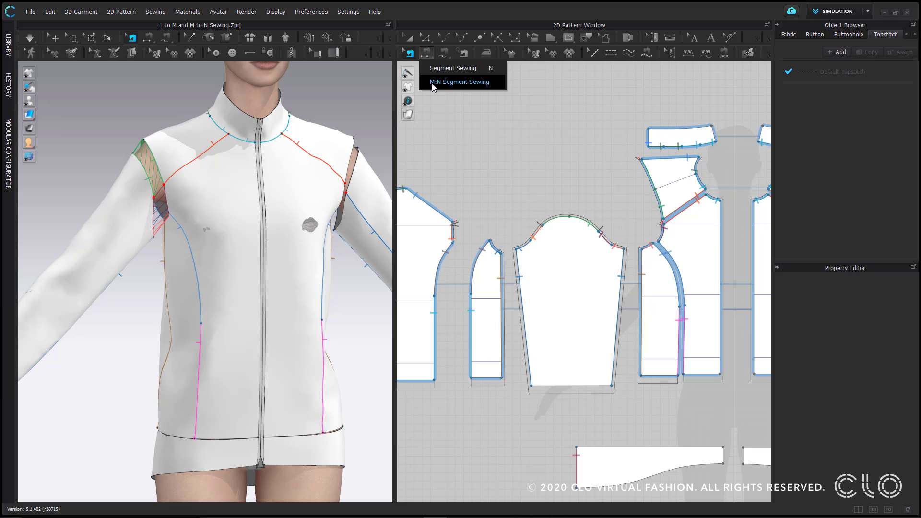
left_click(432, 85)
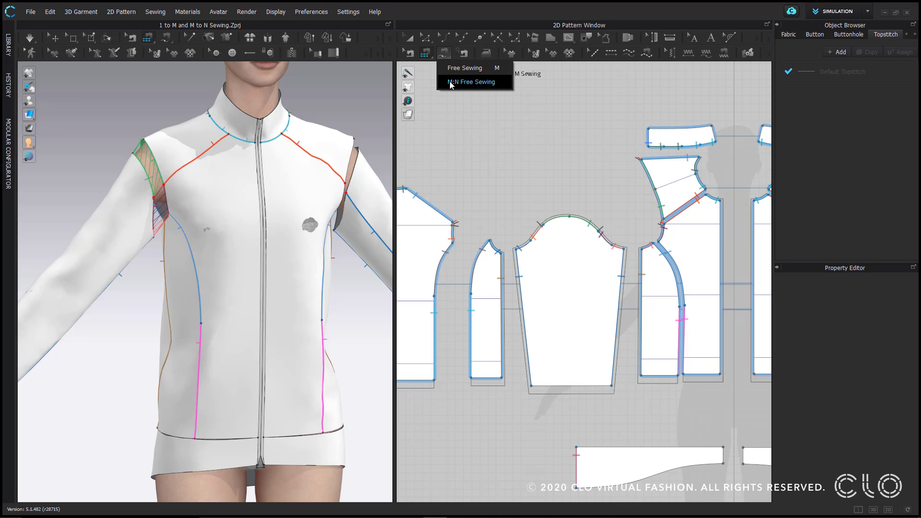
left_click(451, 83)
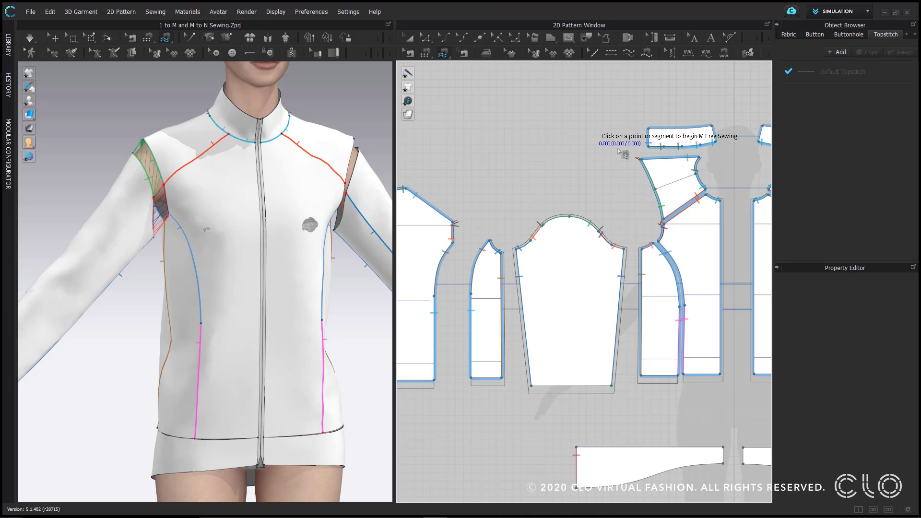
middle_click_drag(629, 216, 394, 182)
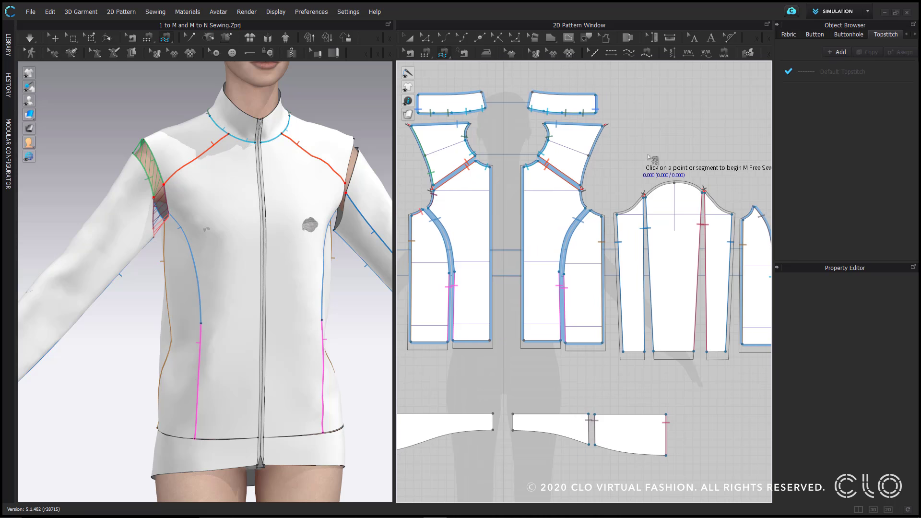
middle_click_drag(662, 157, 569, 159)
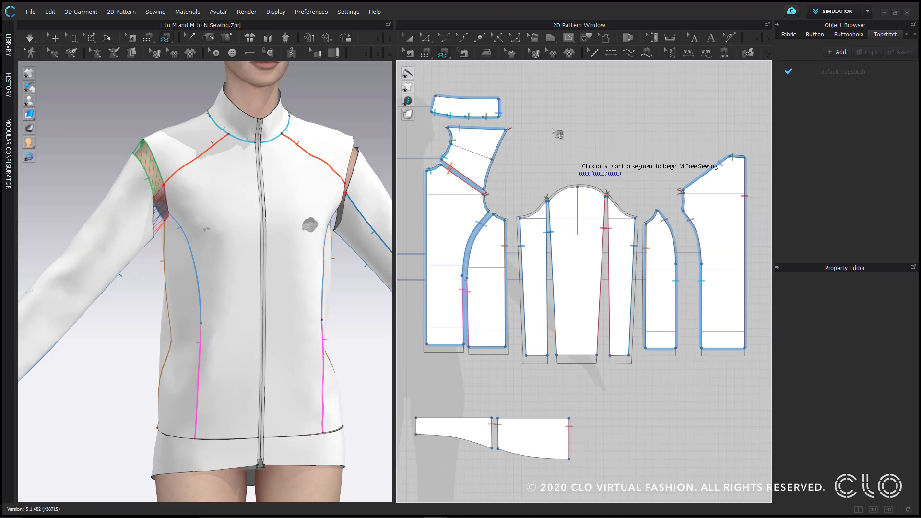
left_click(443, 53)
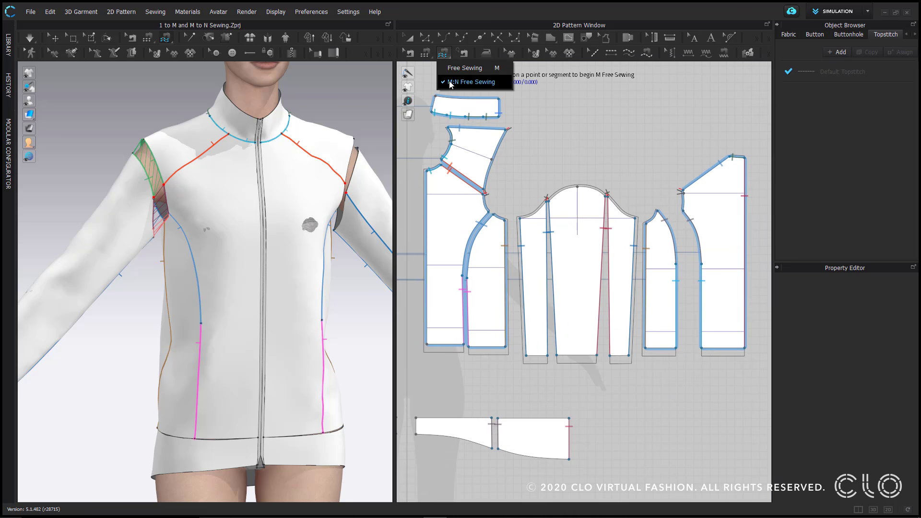
left_click(458, 67)
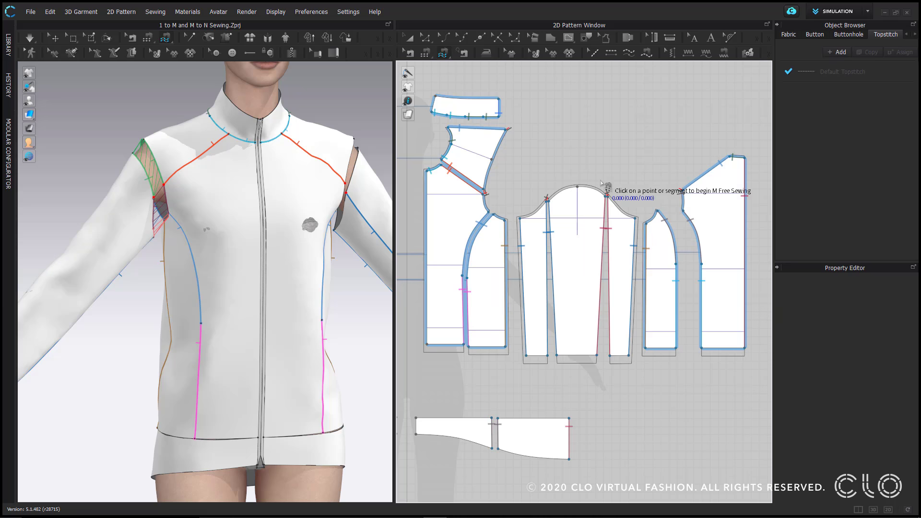
left_click(520, 219)
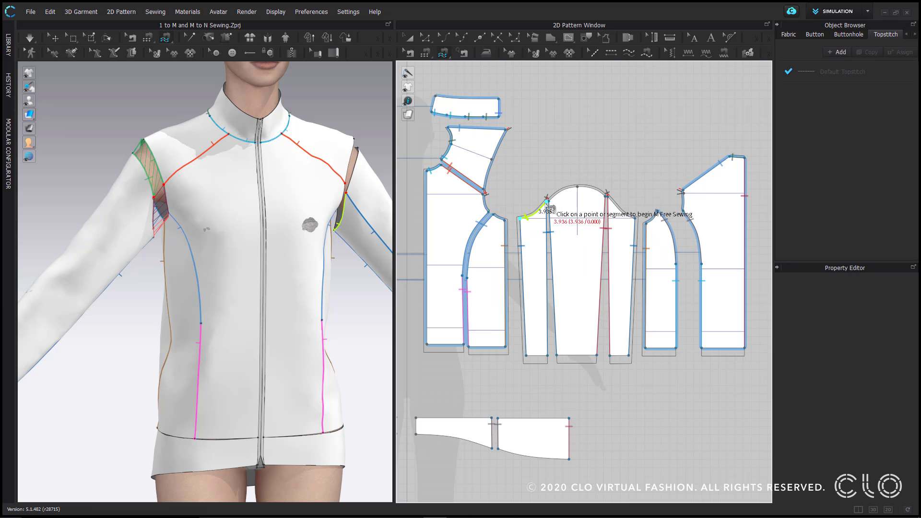
left_click(606, 197)
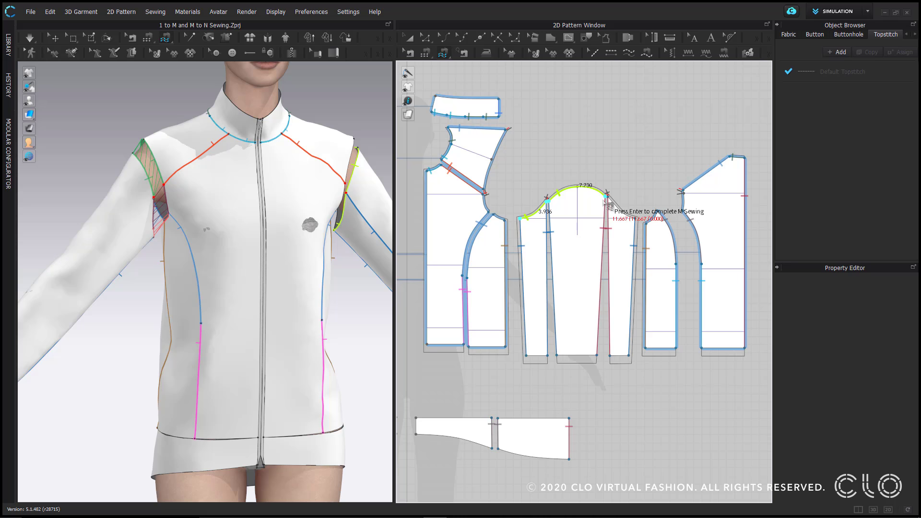
left_click(636, 219)
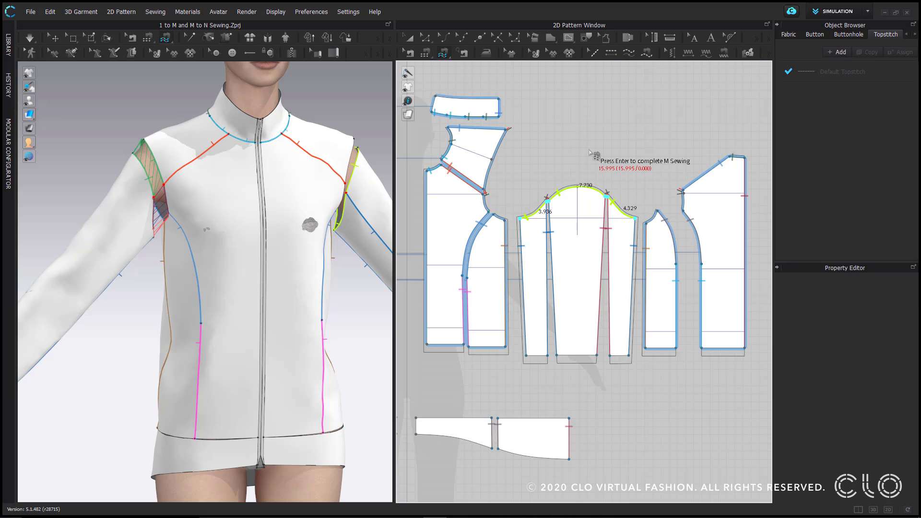
key("Return")
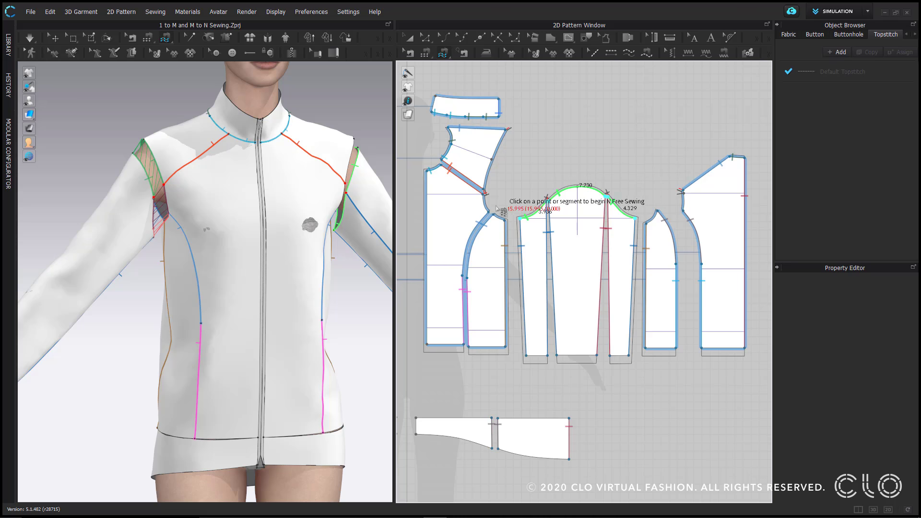
Mark the front side, center front, yoke, back and back side armhole edges in order as the N side and complete the seam
left_click(508, 222)
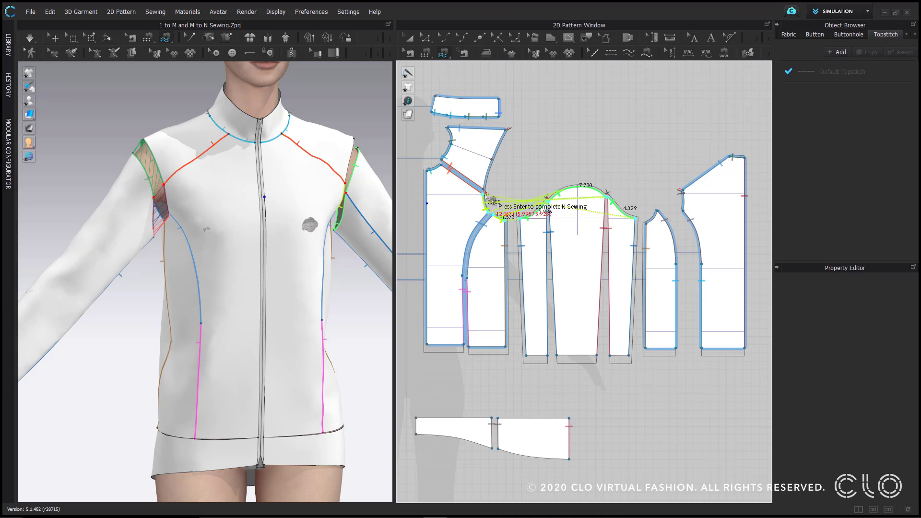
left_click(506, 129)
left_click(682, 191)
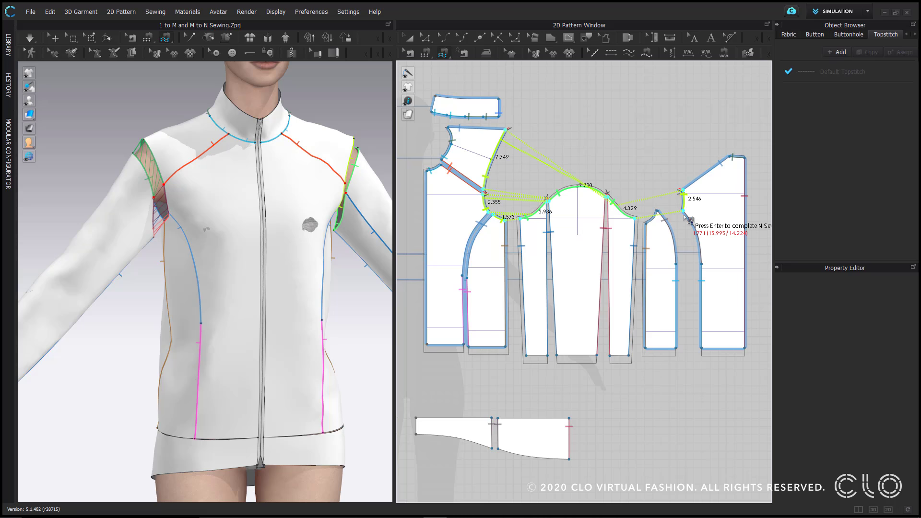
left_click(664, 217)
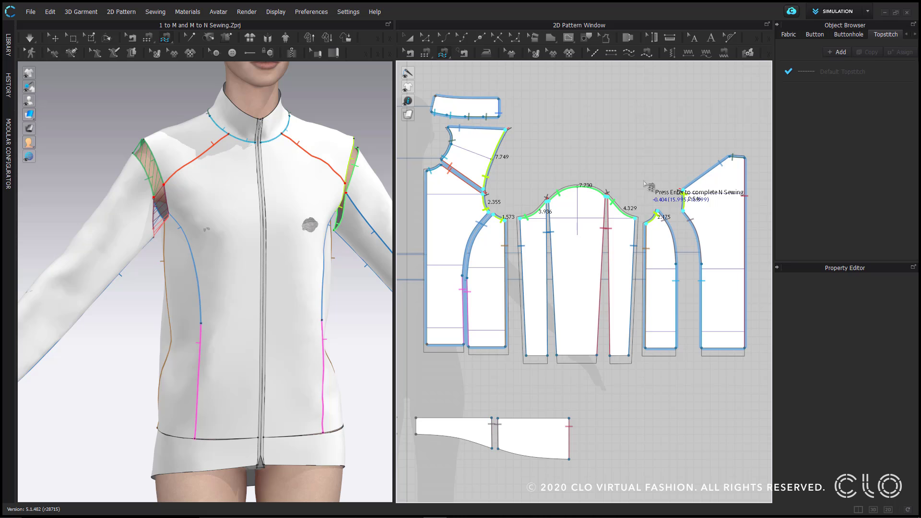
key("Return")
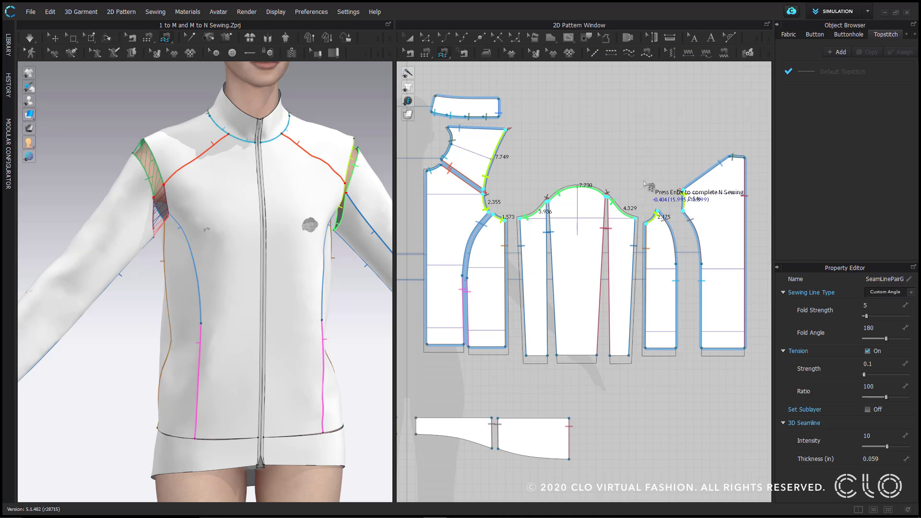
key("Return")
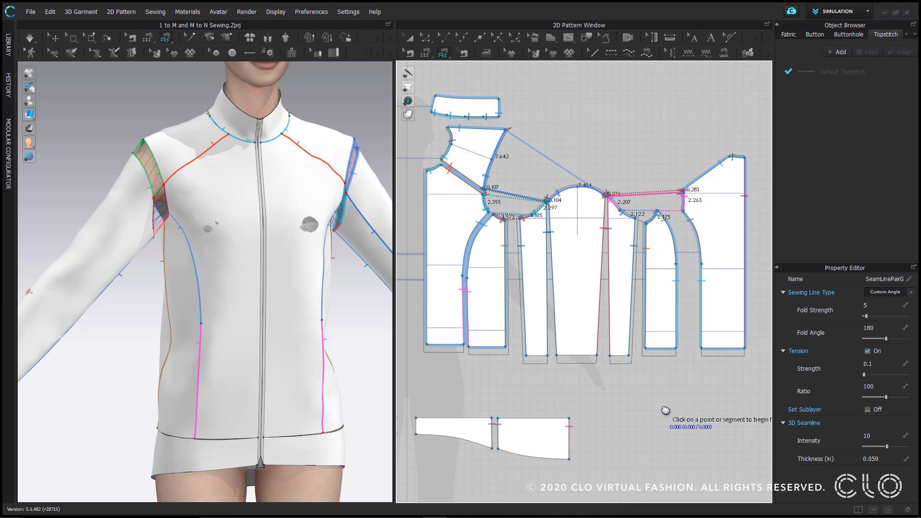
With M:N Segment Sewing, mark the upper edges of both hem band pieces as the complete M side
right_click_drag(666, 408, 664, 359)
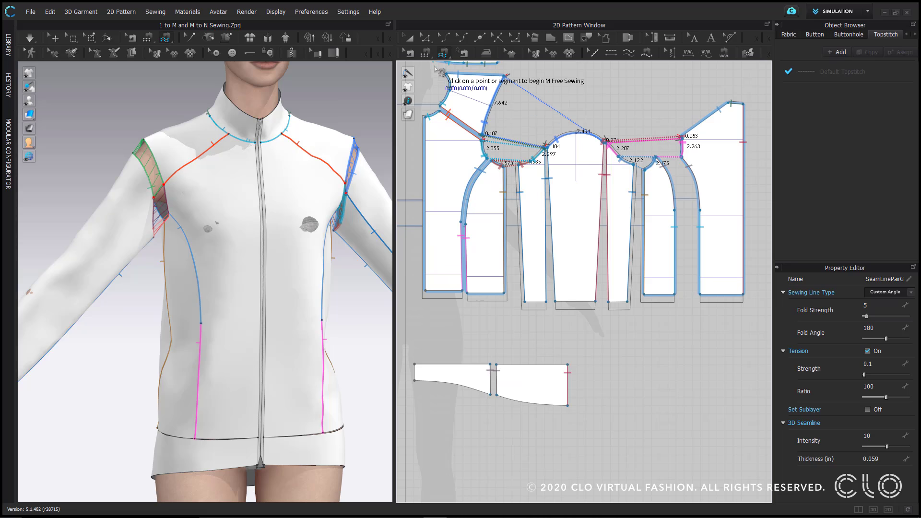
left_click(425, 53)
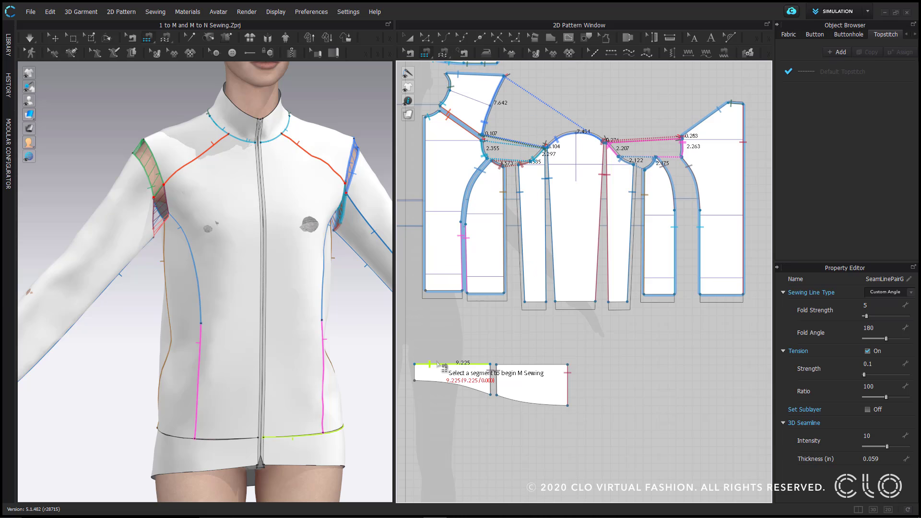
left_click(438, 364)
left_click(516, 365)
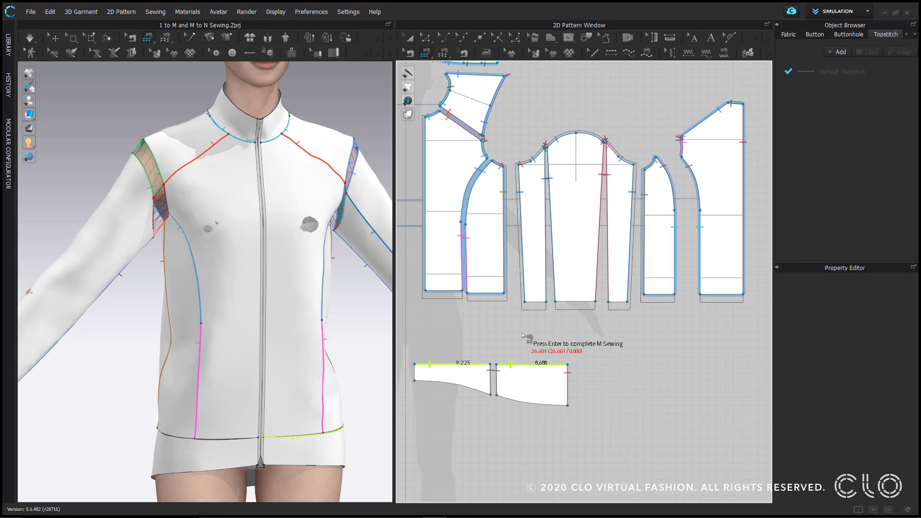
key("Return")
Mark the center front, front side, back side and back hem edges in order as the N side and complete the seam
left_click(438, 291)
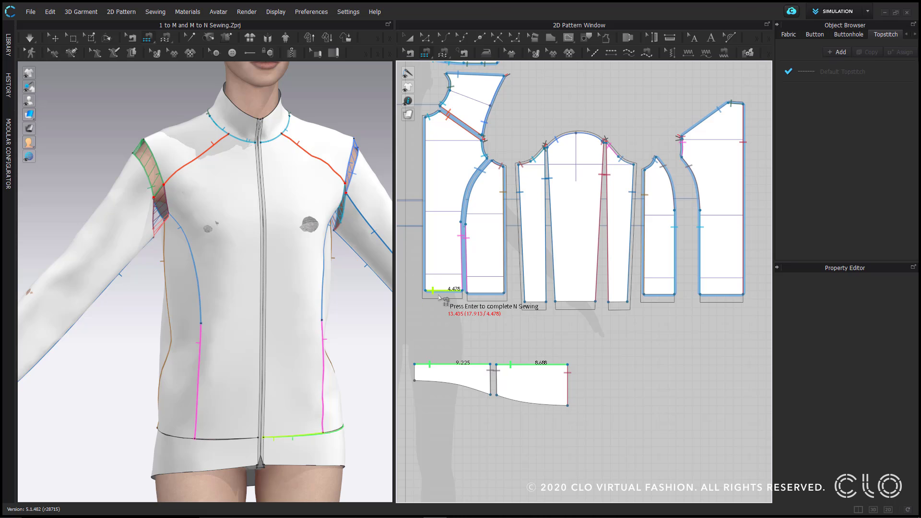
left_click(482, 292)
left_click(652, 294)
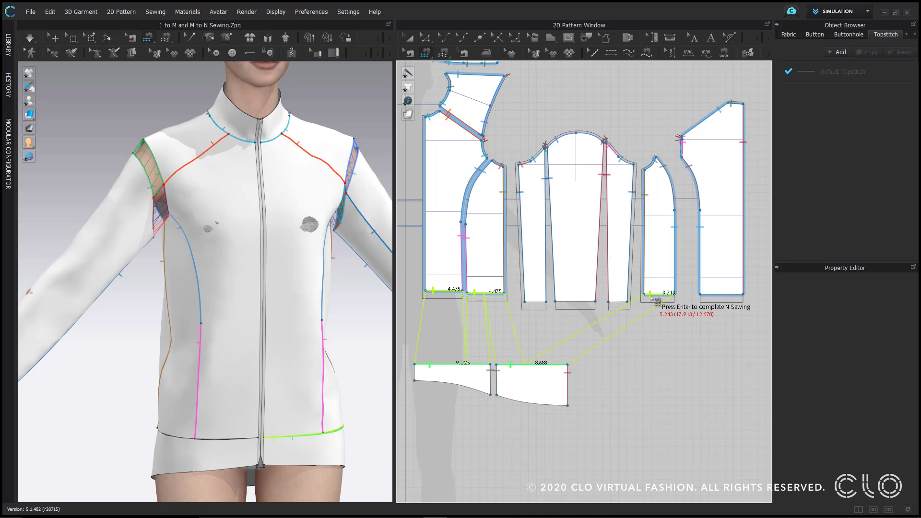
left_click(709, 294)
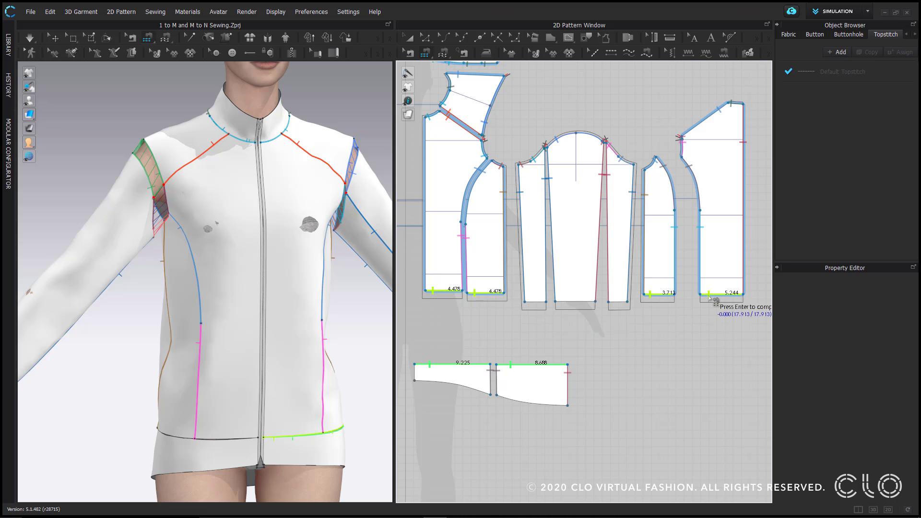
key("Return")
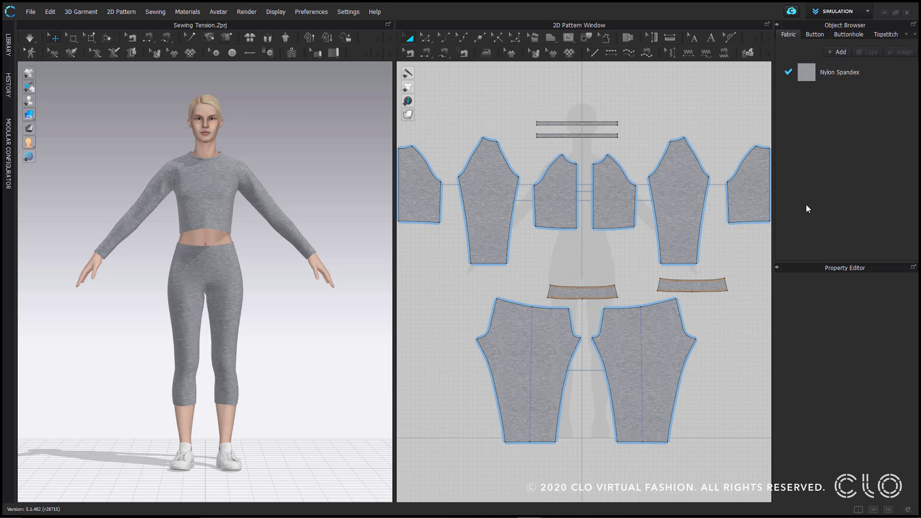
Inspect the fold angle and the available sewing line types of the neckband seam in the Sewing Tension file
left_click(409, 54)
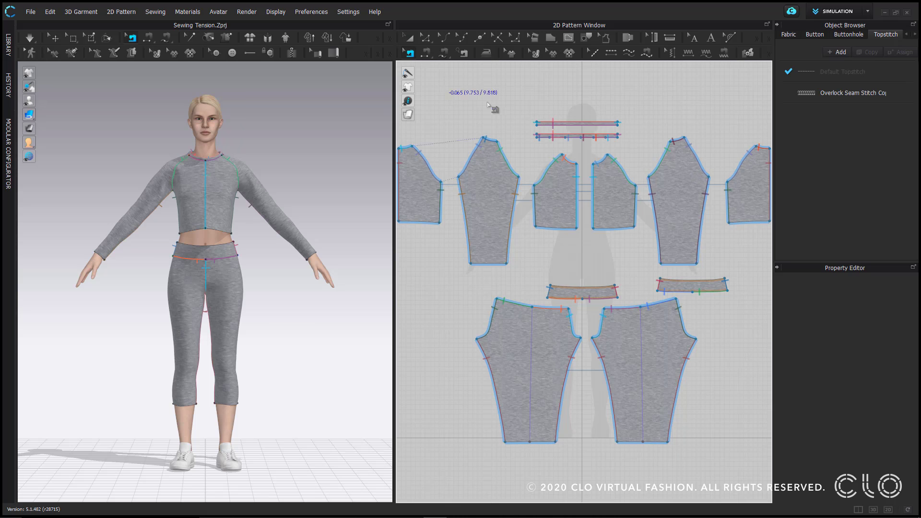
left_click(604, 136)
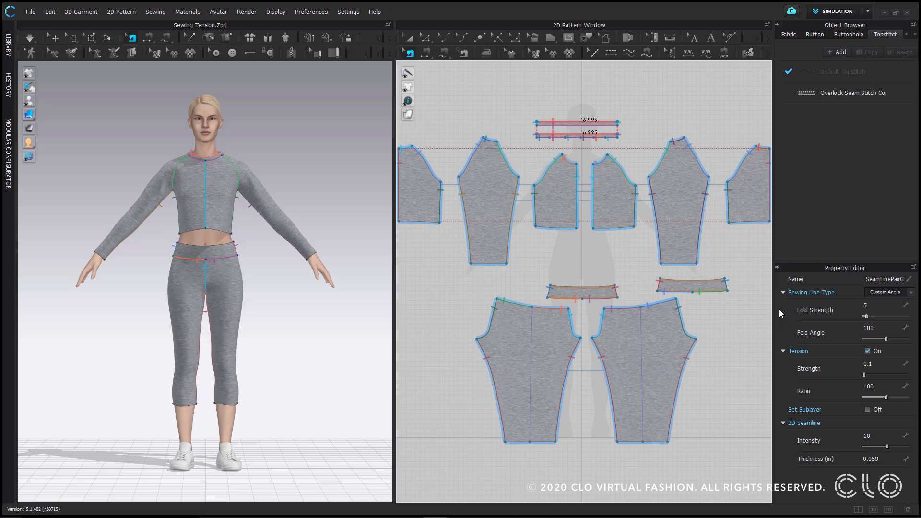
left_click(879, 328)
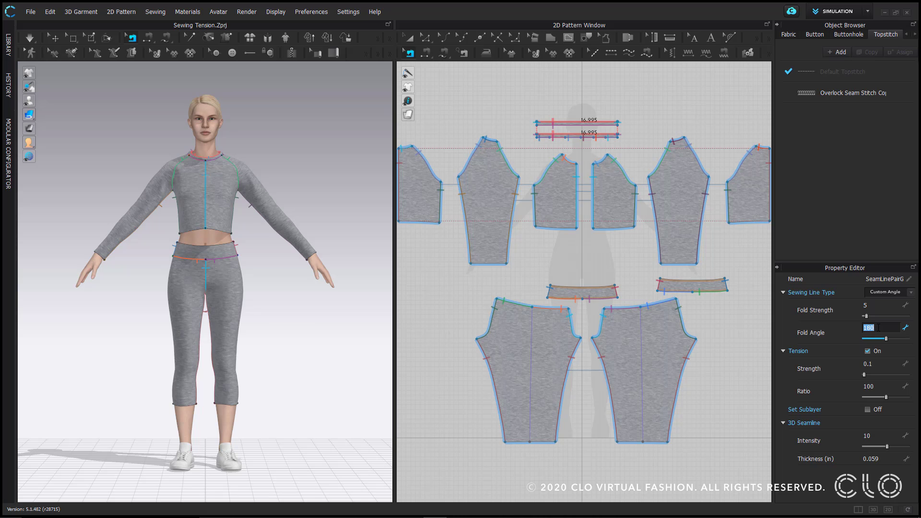
left_click(893, 295)
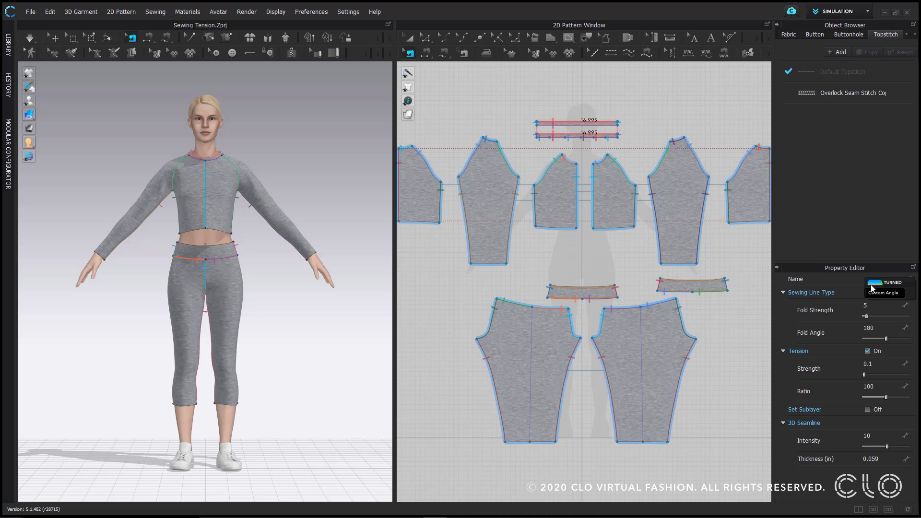
left_click(754, 301)
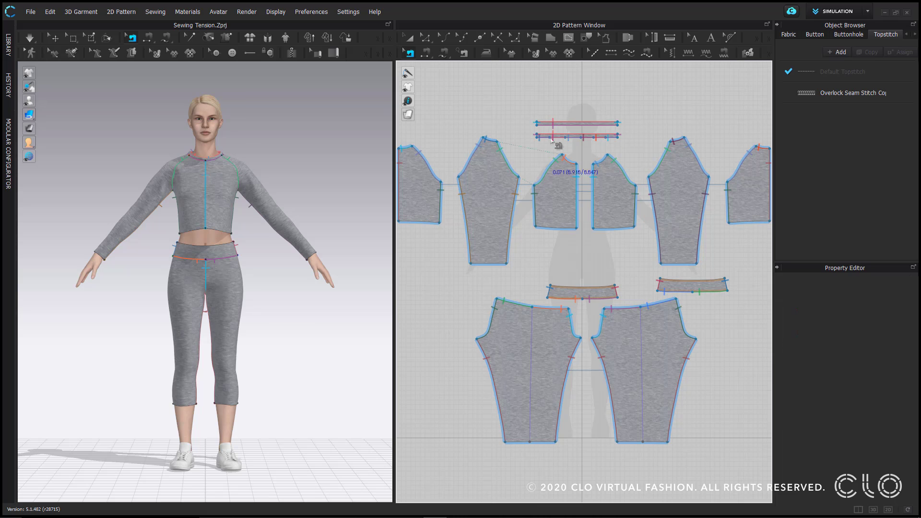
Examine the neckband seams up close on the avatar in the 3D view
left_click(563, 124)
scroll(274, 230, "up", 8)
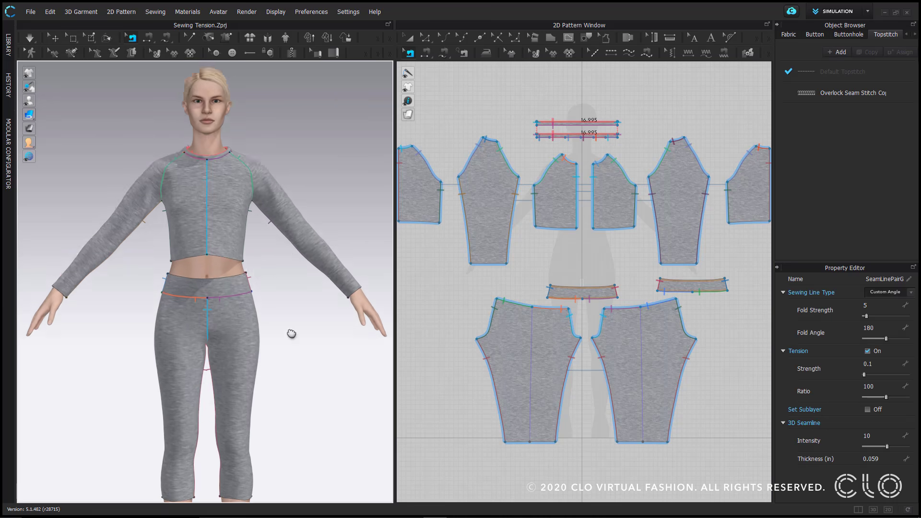
scroll(268, 290, "up", 4)
right_click_drag(248, 312, 287, 309)
scroll(275, 282, "up", 2)
middle_click_drag(274, 282, 330, 360)
mouse_move(284, 354)
right_mouse_down()
mouse_move(303, 352)
mouse_move(270, 352)
mouse_move(288, 353)
right_mouse_up()
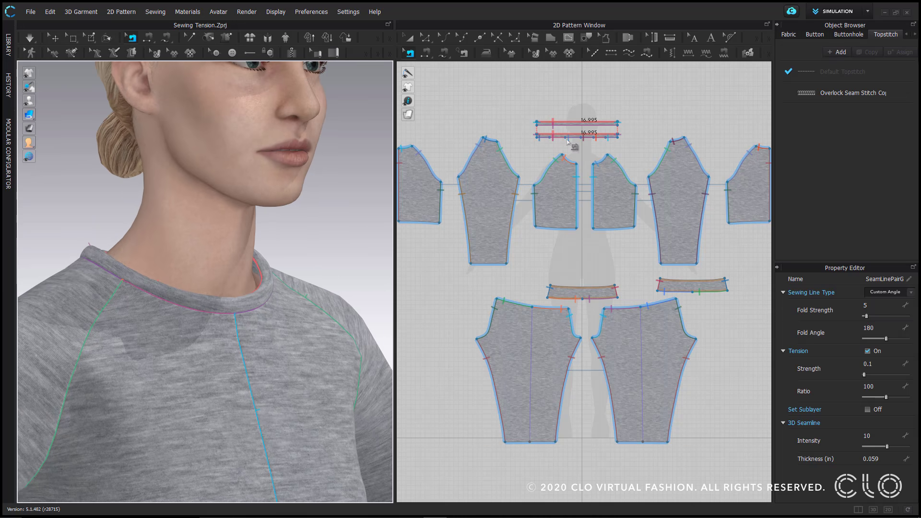
scroll(571, 143, "up", 2)
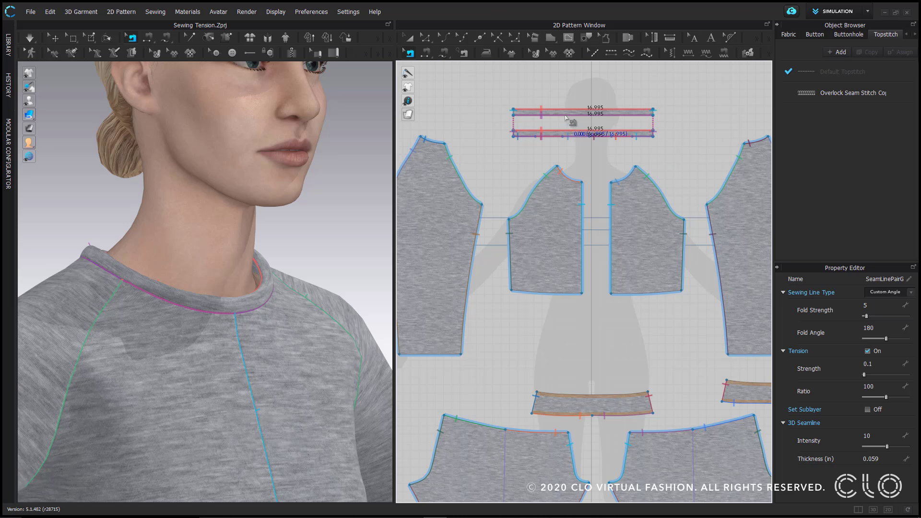
right_click_drag(301, 282, 240, 281)
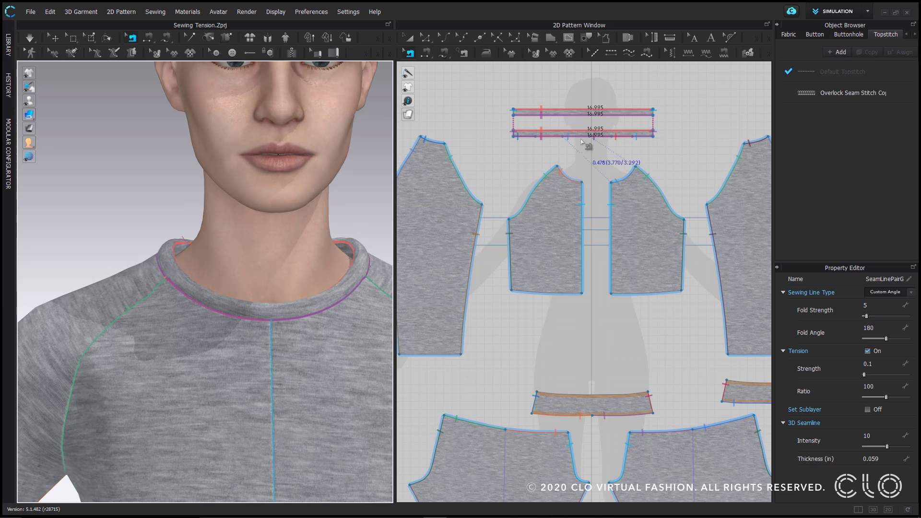
Set the sewing line type of both long seams joining the neckband strips to Turned and simulate the garment
left_click(489, 103)
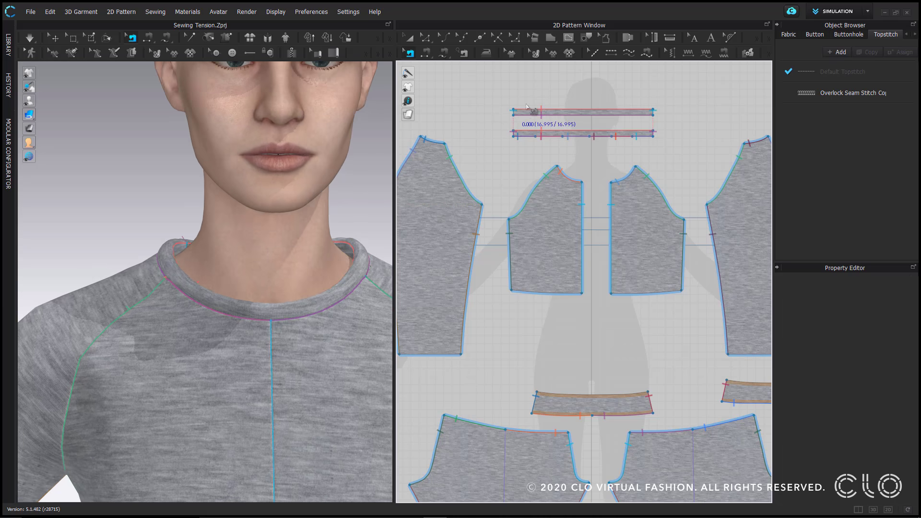
left_click(547, 119)
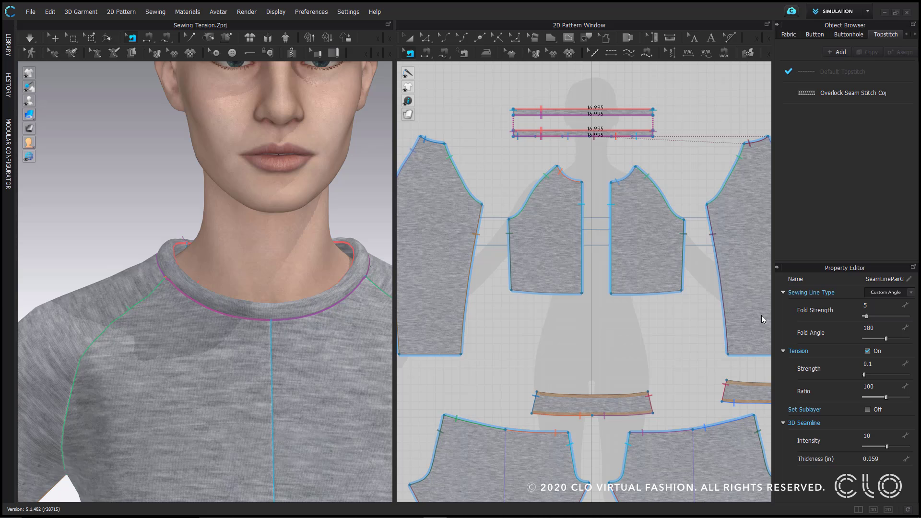
key("Up")
key("space")
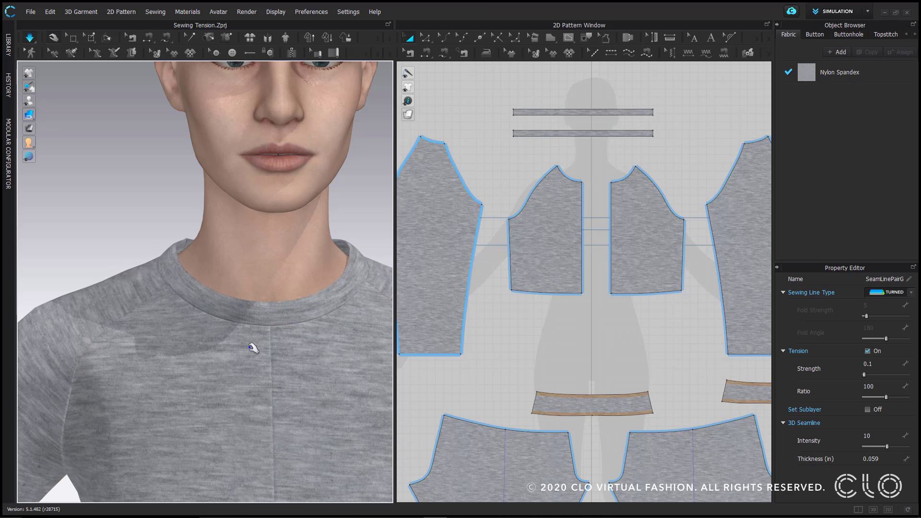
right_click_drag(250, 345, 227, 351)
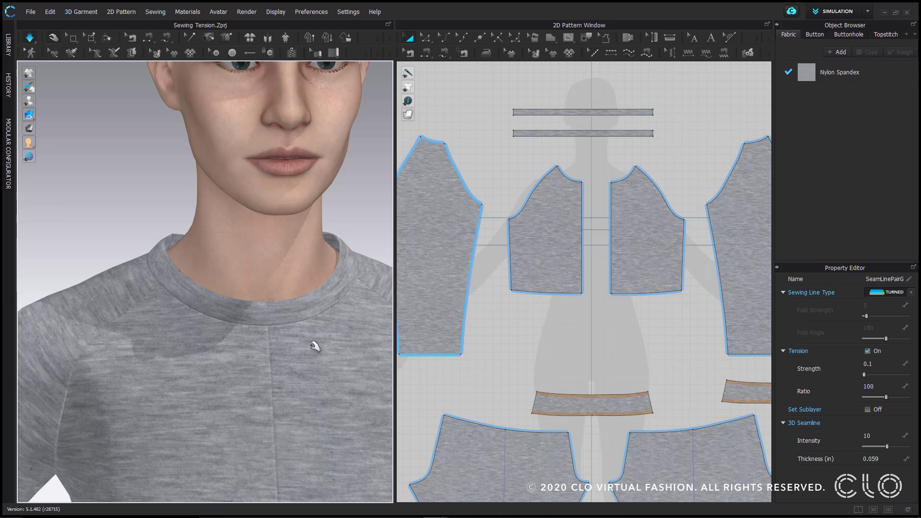
Select every seam of the outfit and turn on Tension with a strength of 42.9
key("b")
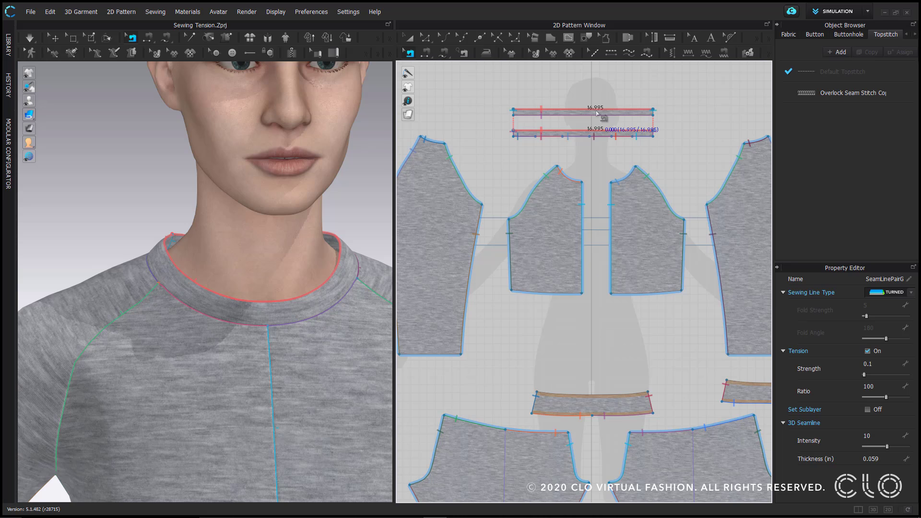
left_click(597, 113)
left_click(593, 415)
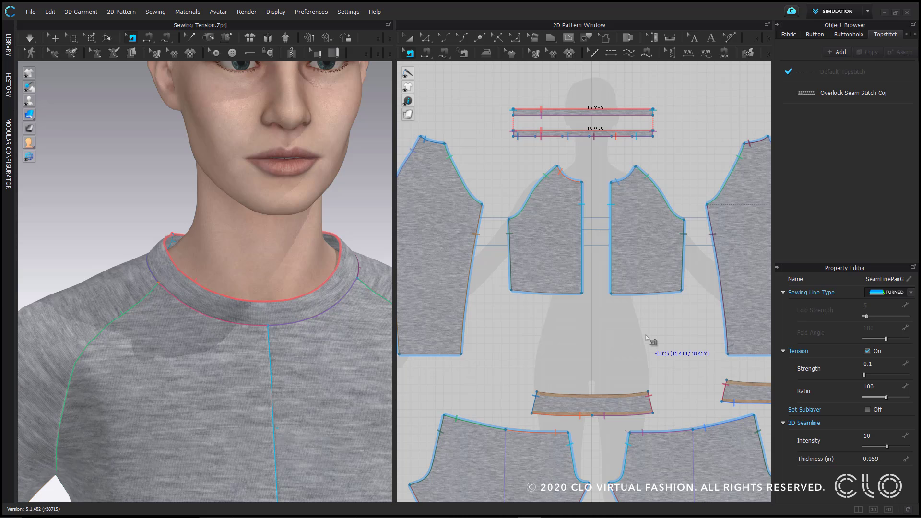
scroll(653, 341, "down", 3)
middle_click_drag(655, 340, 615, 294)
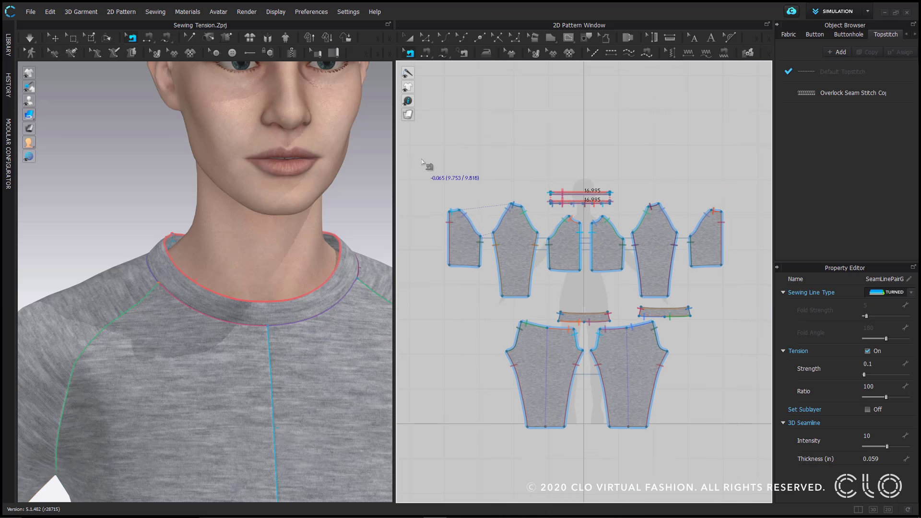
left_click_drag(422, 159, 748, 449)
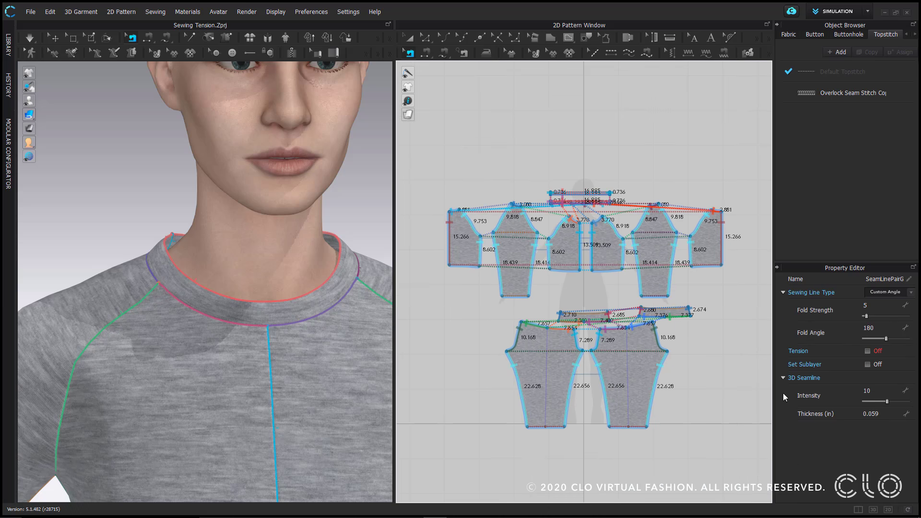
left_click(868, 351)
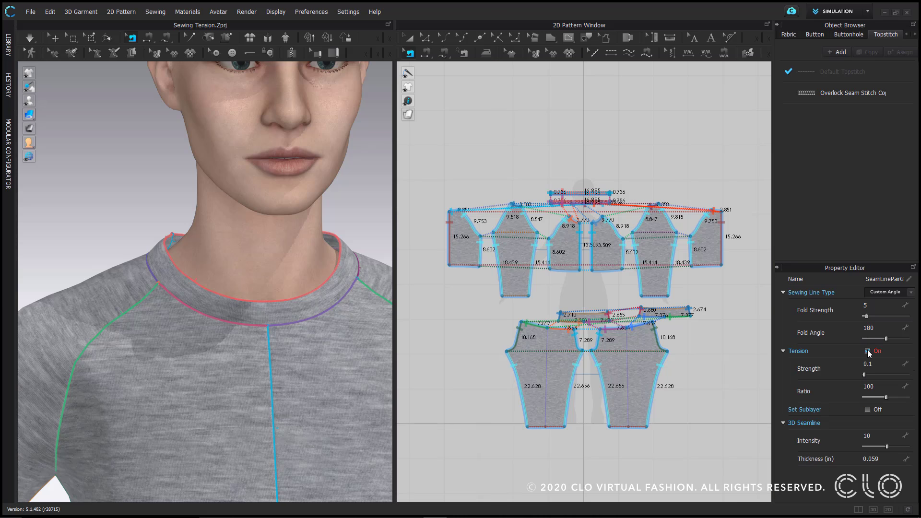
left_click(865, 375)
left_click_drag(876, 377, 883, 376)
Show the strain map on the whole outfit in the 3D view
scroll(290, 377, "down", 10)
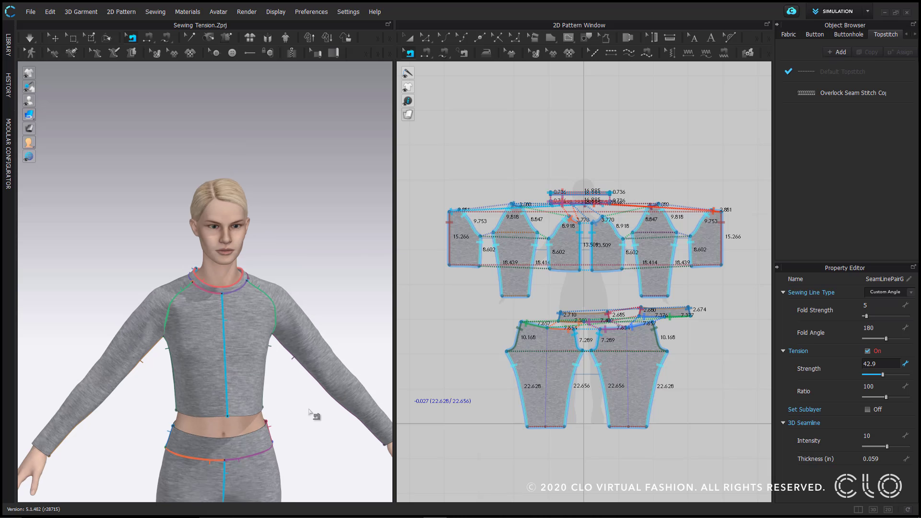
scroll(311, 413, "down", 5)
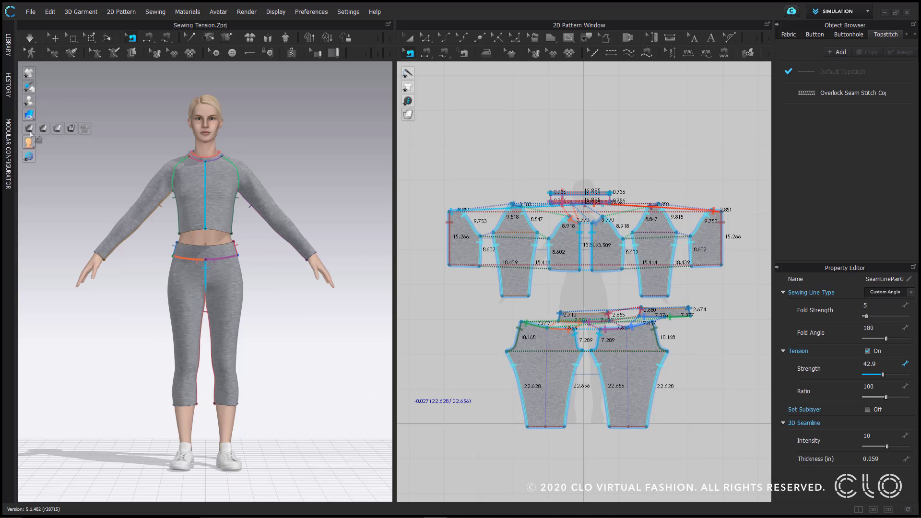
left_click(57, 128)
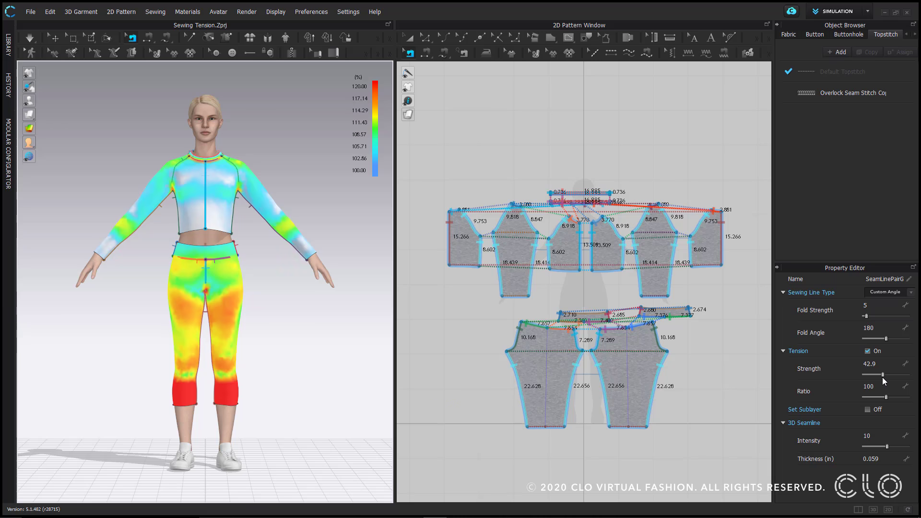
Raise the tension strength of all seams to 78.0 and run the simulation to compare the strain
left_click_drag(883, 375, 898, 375)
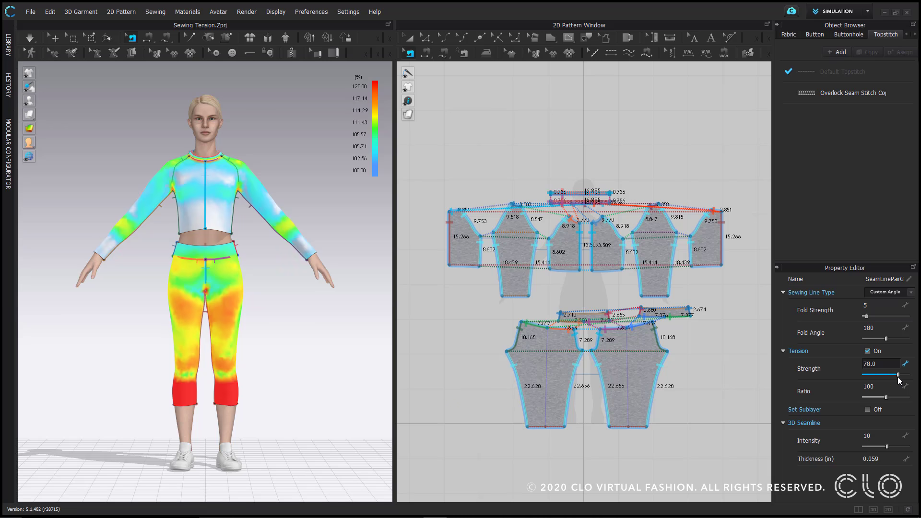
key("space")
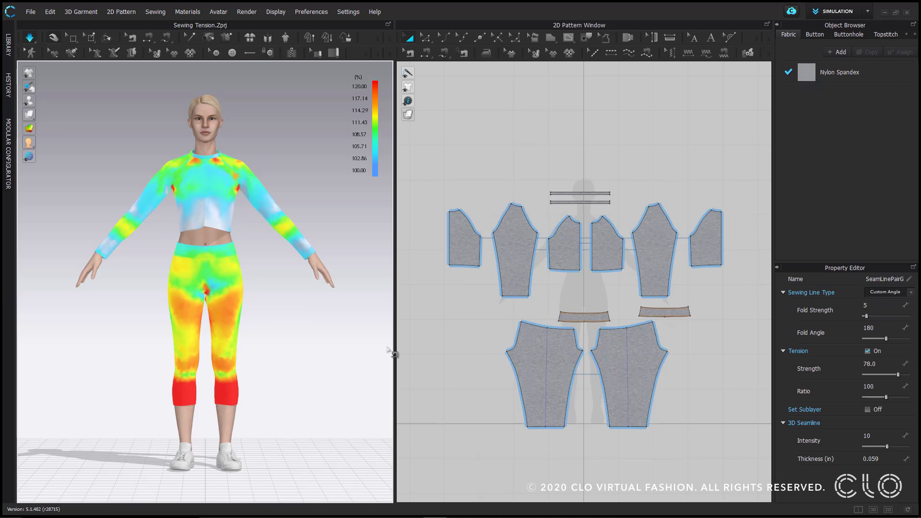
key("space")
Turn off Tension for every seam, simulate the outfit, and check the strain near the front panel's hem
left_click_drag(423, 185, 733, 442)
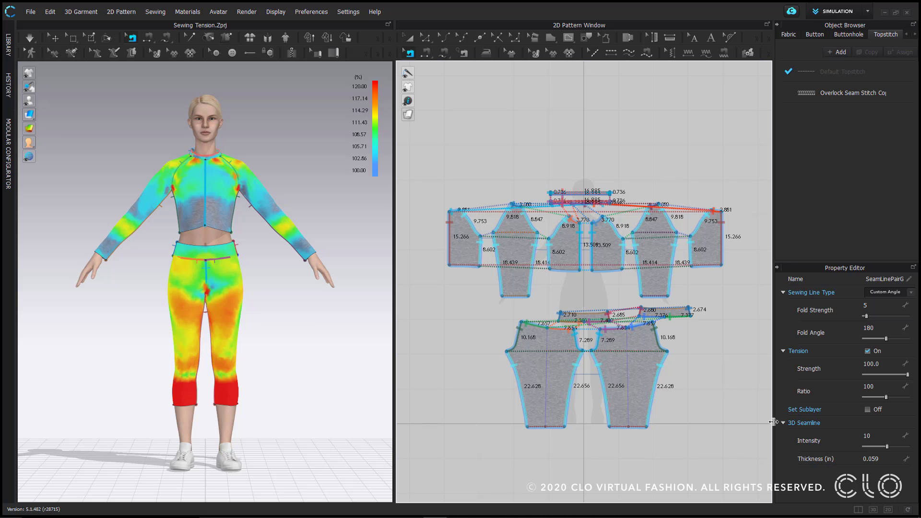
left_click(868, 351)
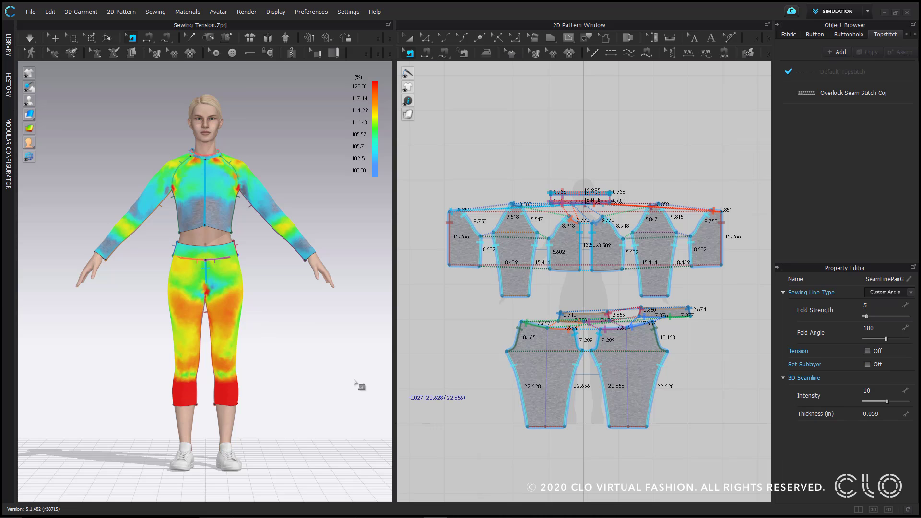
key("space")
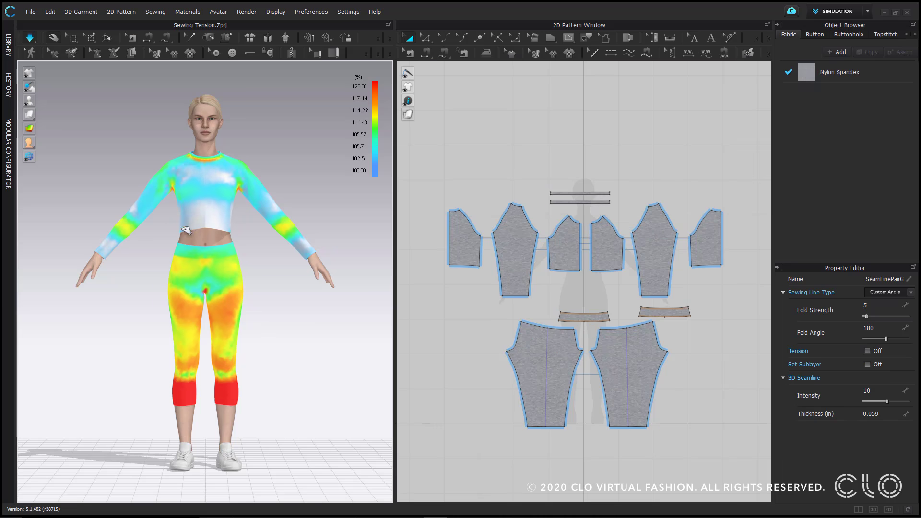
left_click(187, 228)
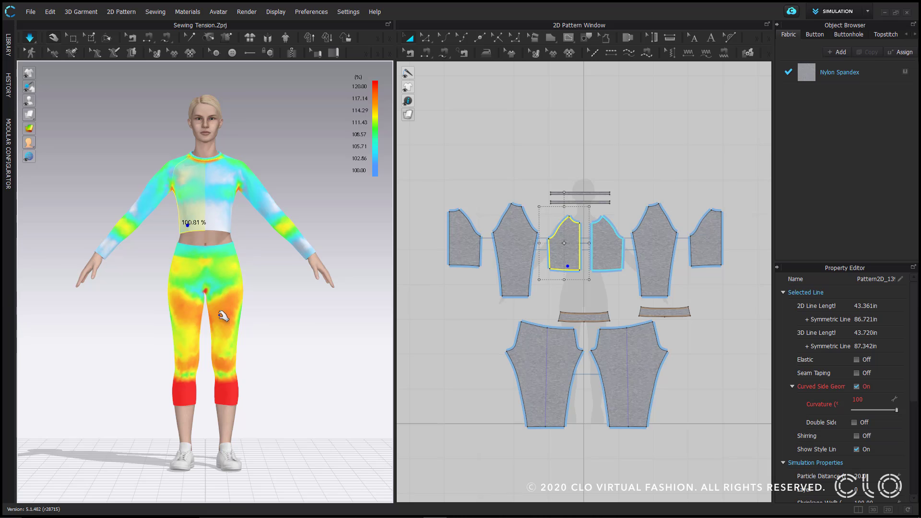
Select every seam of the top and leggings and turn on Tension with a strength of 25.0
key("b")
left_click_drag(429, 175, 671, 378)
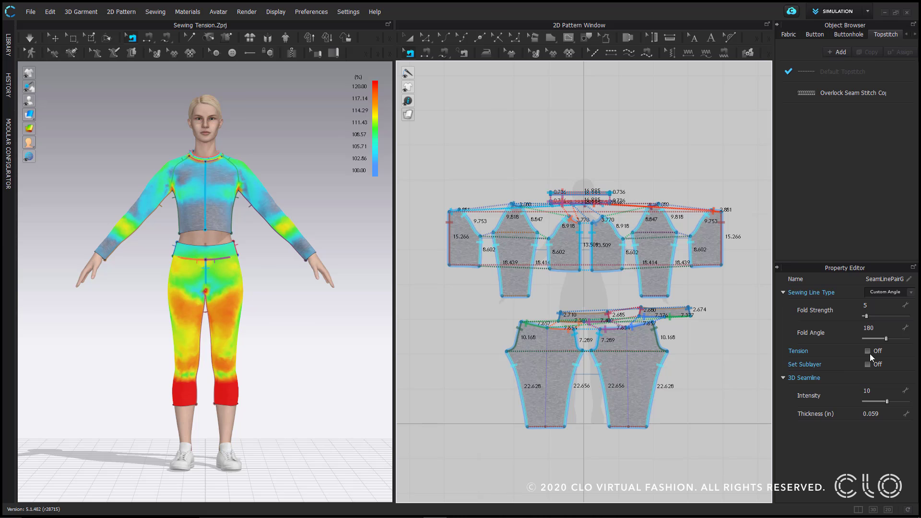
left_click(868, 351)
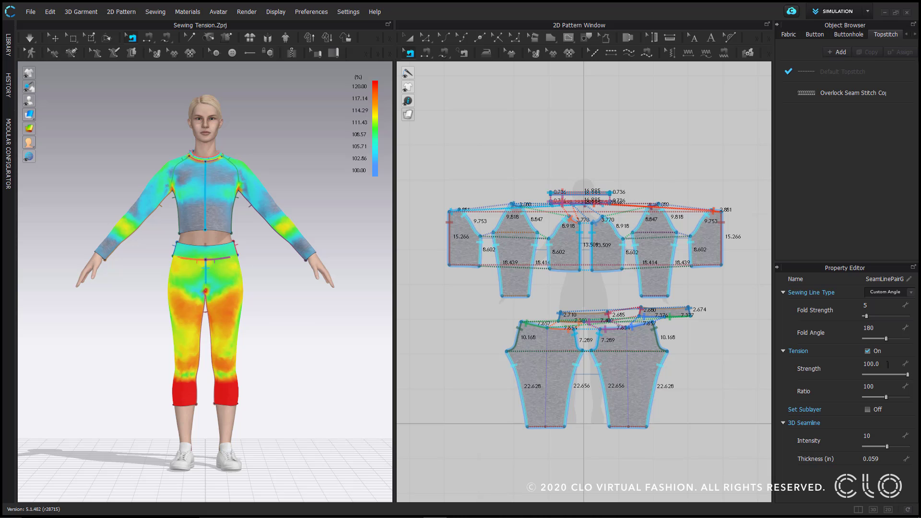
left_click(883, 387)
left_click(907, 376)
left_click_drag(907, 377, 893, 377)
double_click(882, 364)
type("25")
Set the tension ratio of all seams to 125 and simulate the outfit with the strain map hidden
double_click(887, 386)
left_click_drag(887, 400, 891, 401)
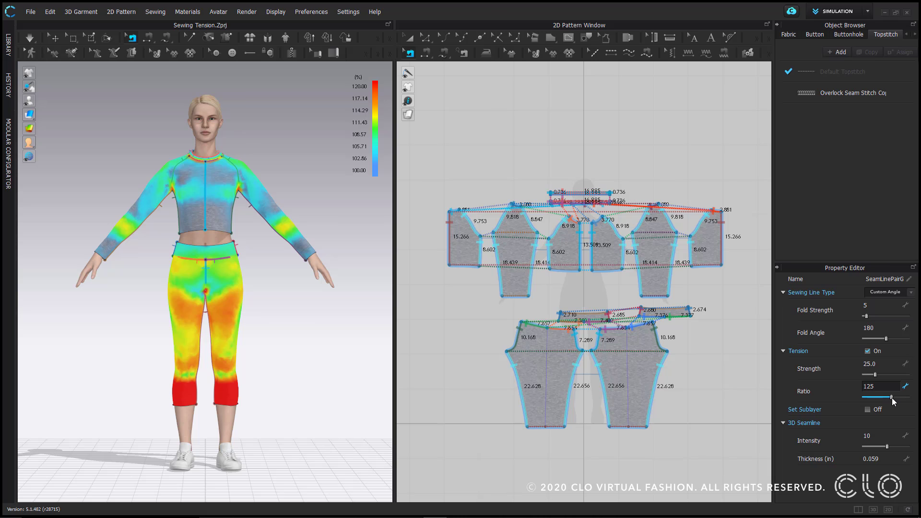
left_click(29, 128)
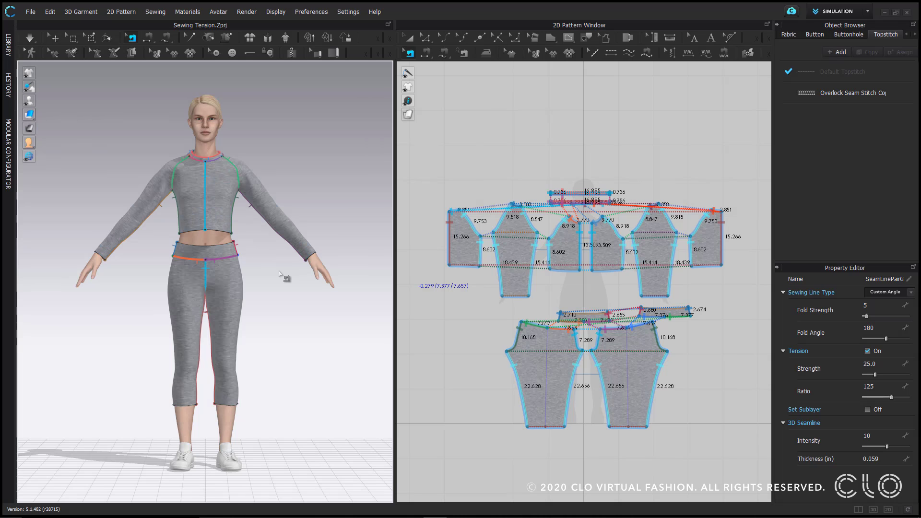
key("space")
scroll(283, 264, "up", 4)
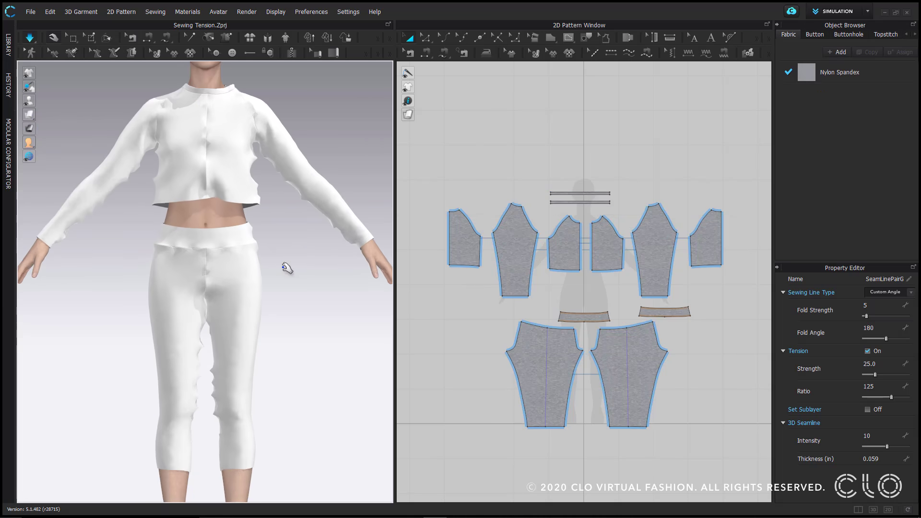
key("space")
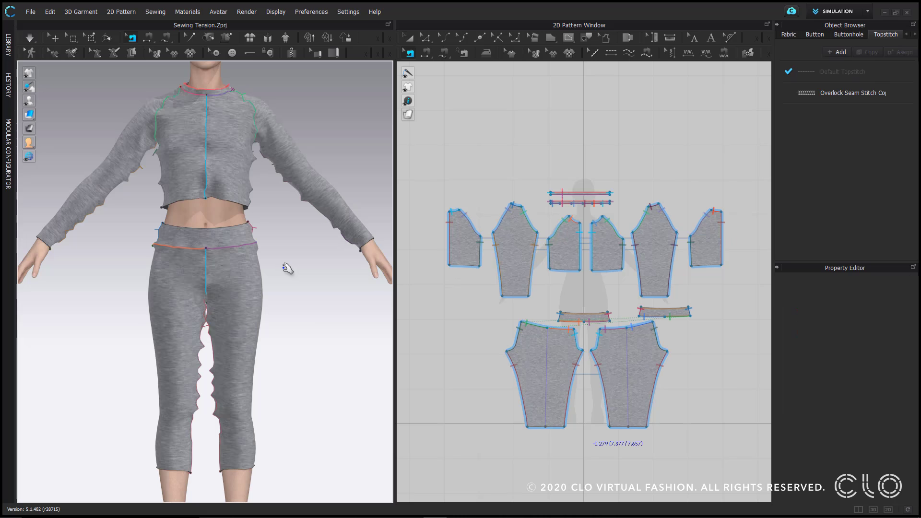
Reselect all seams, set their tension ratio to 75, and run the simulation to compare the effect
left_click_drag(423, 165, 734, 446)
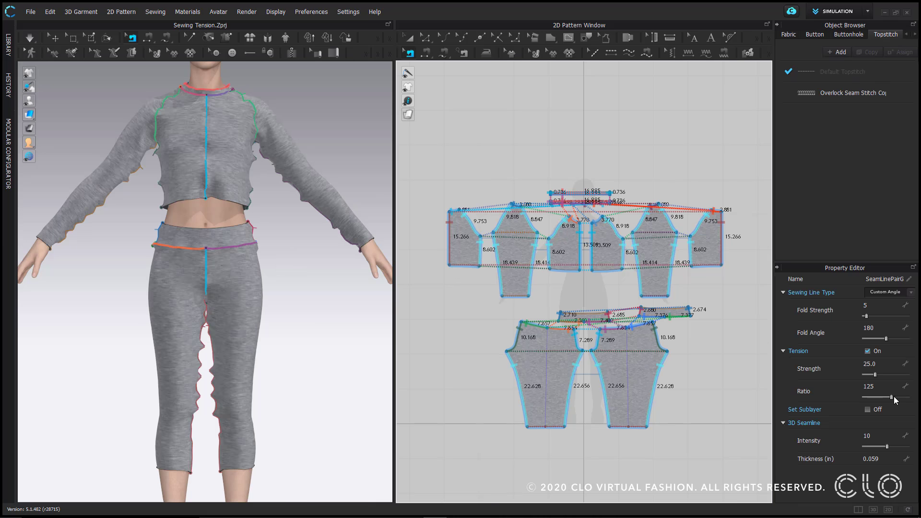
left_click_drag(893, 398, 881, 398)
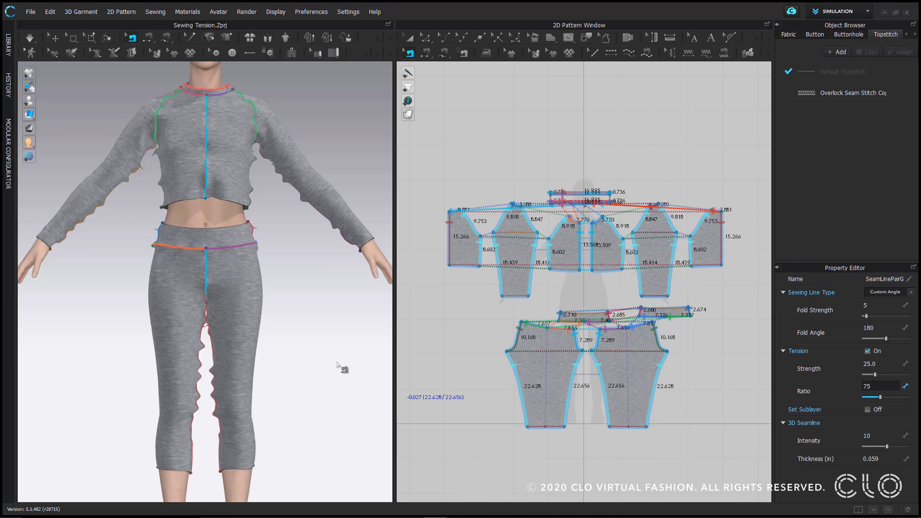
key("space")
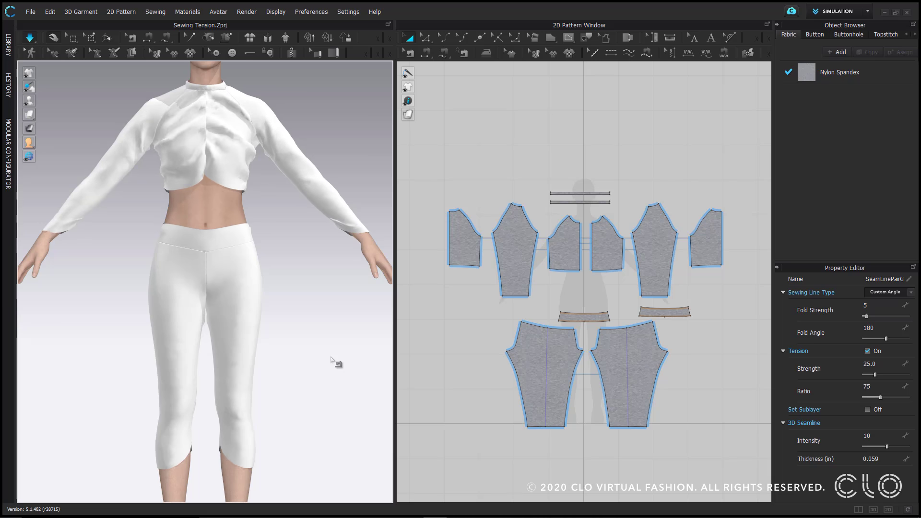
key("space")
Select every seam again, set the tension strength to 0.1, and simulate the outfit
left_click_drag(437, 169, 740, 457)
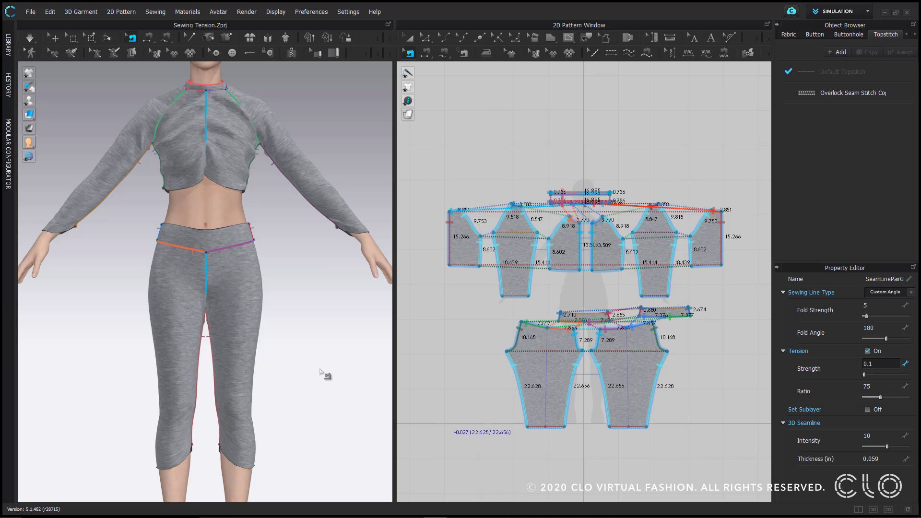
key("space")
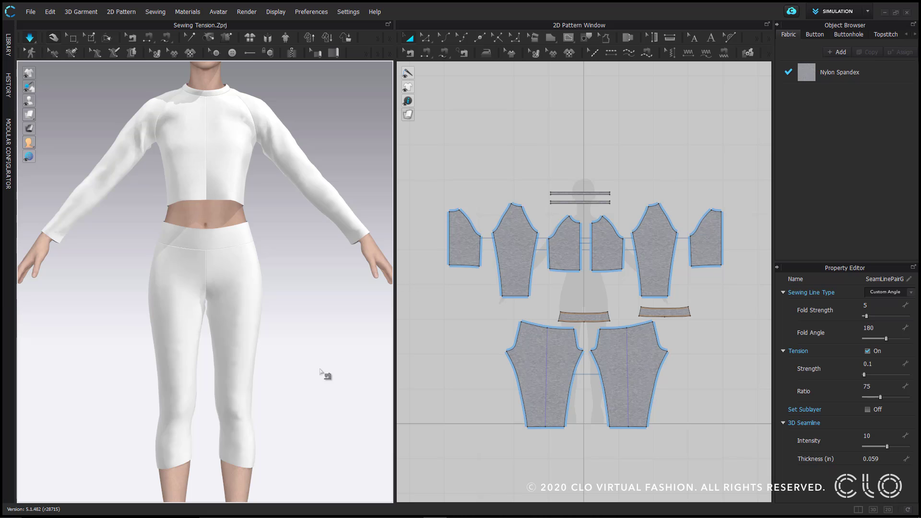
key("space")
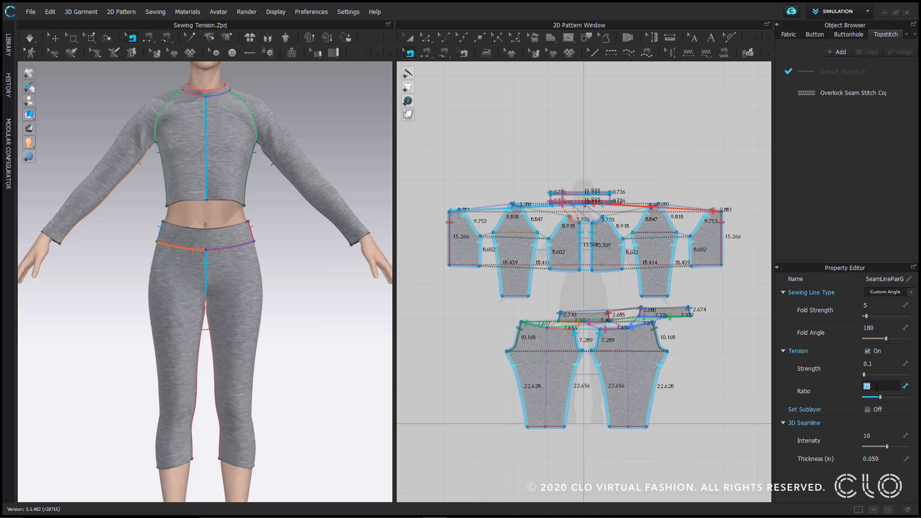
Set the tension ratio of all seams to 100 and test it in simulation by pulling the legging hem and front panels
key("Return")
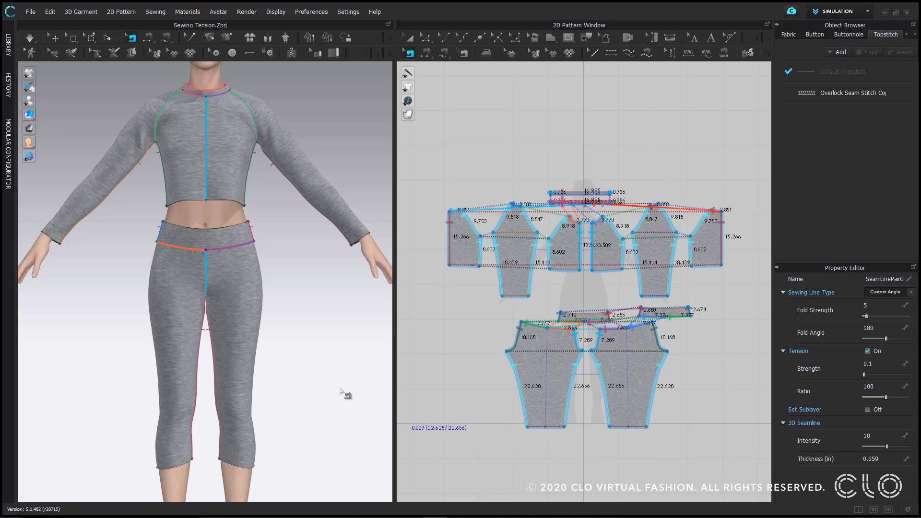
key("Escape")
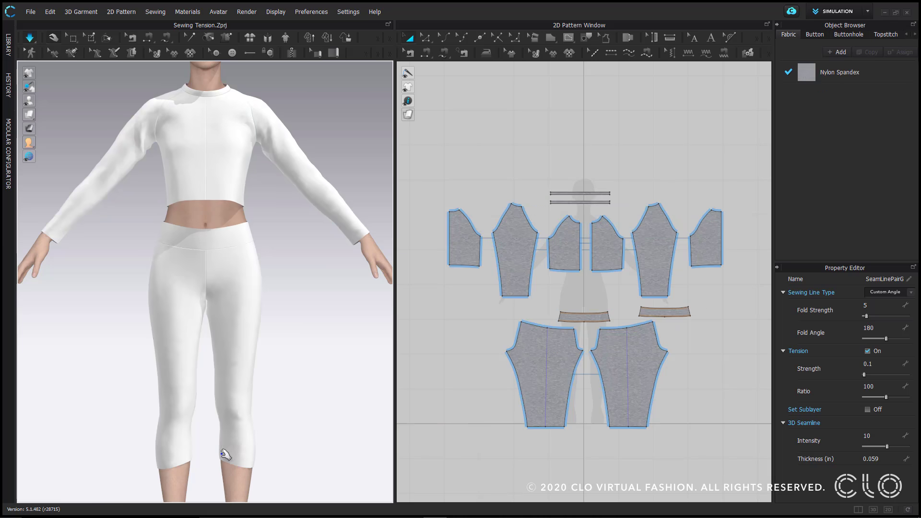
left_click(215, 463)
left_click(191, 461)
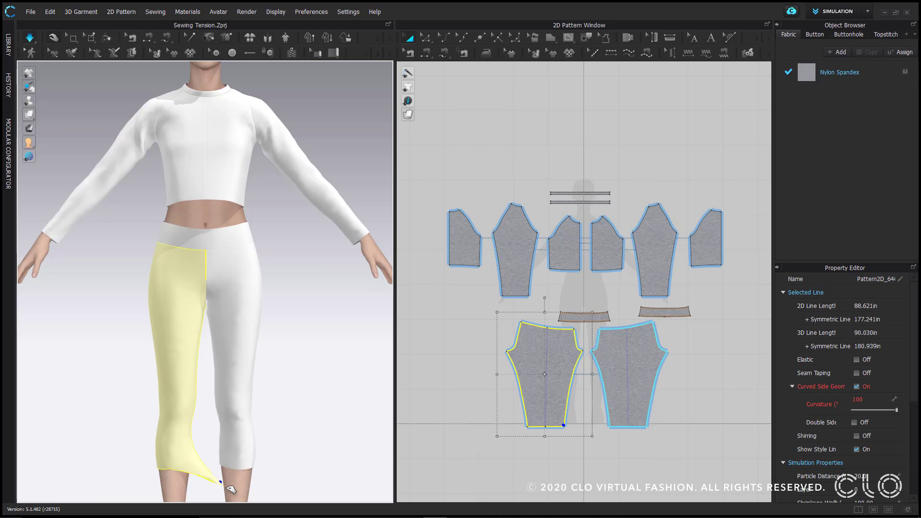
left_click(170, 185)
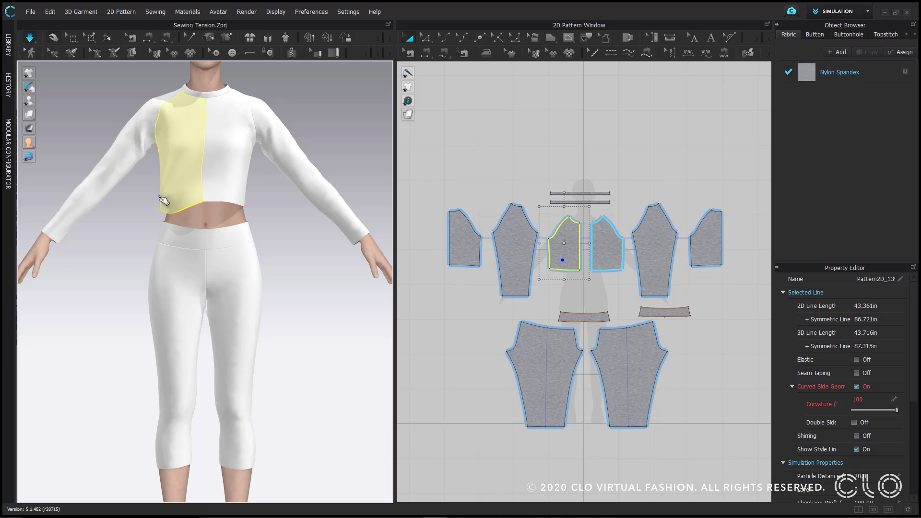
left_click(234, 186)
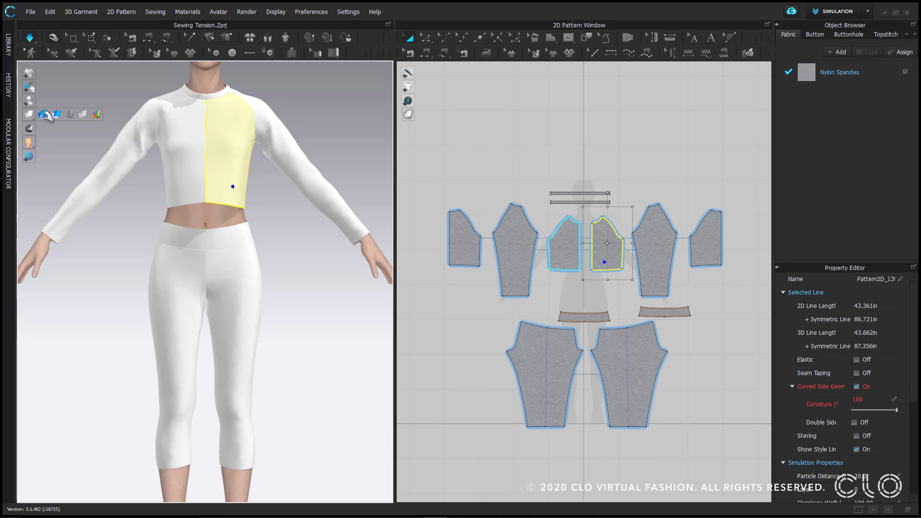
Show the garment with its thick textured surface and bring the upper body into close view
left_click(43, 115)
key("b")
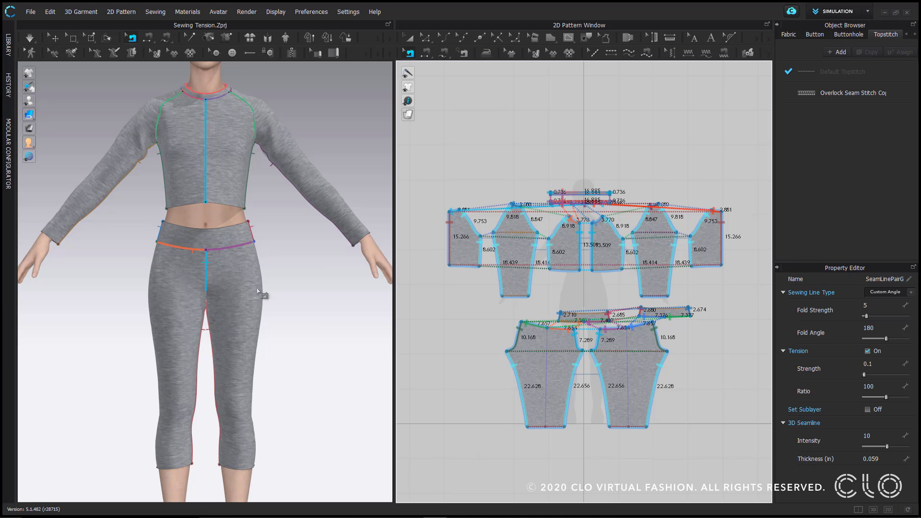
scroll(331, 247, "up", 5)
middle_click_drag(345, 292, 329, 391)
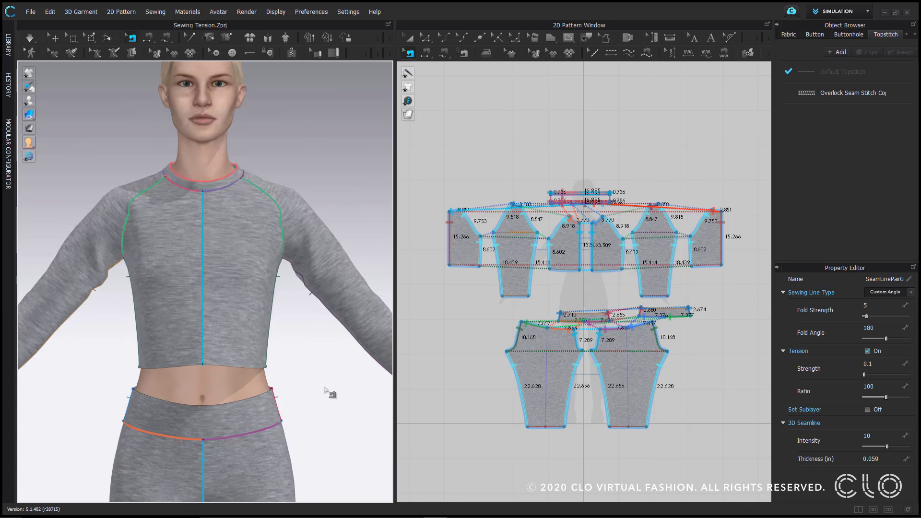
scroll(346, 385, "up", 3)
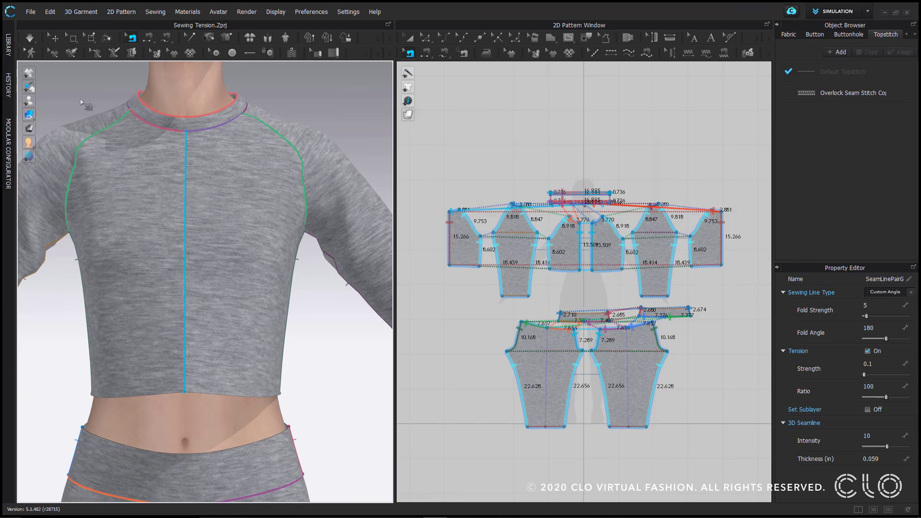
Examine the 3D seam lines around the neckline, center front and raglan sleeve up close without the sewing overlay
left_click(55, 38)
scroll(336, 312, "up", 3)
middle_click_drag(335, 322, 317, 413)
scroll(316, 413, "down", 2)
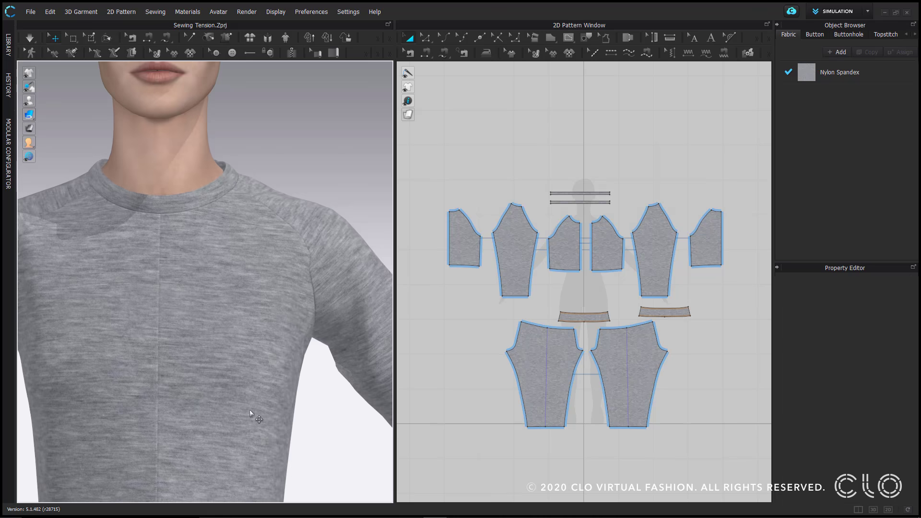
right_click_drag(256, 417, 202, 419)
scroll(208, 428, "up", 1)
scroll(234, 428, "up", 2)
middle_click_drag(235, 428, 225, 393)
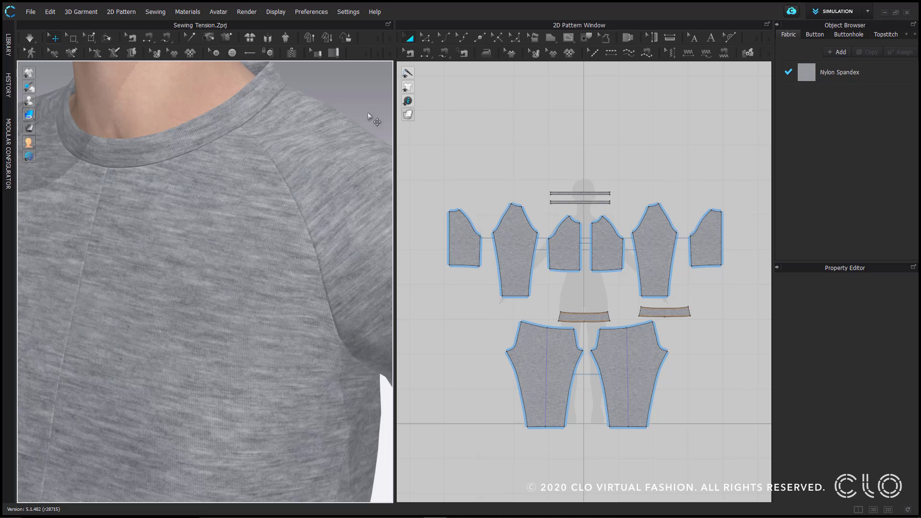
Set the 3D Seamline intensity of all seams to 0 and inspect the top's surface
left_click(410, 52)
left_click_drag(416, 137, 773, 470)
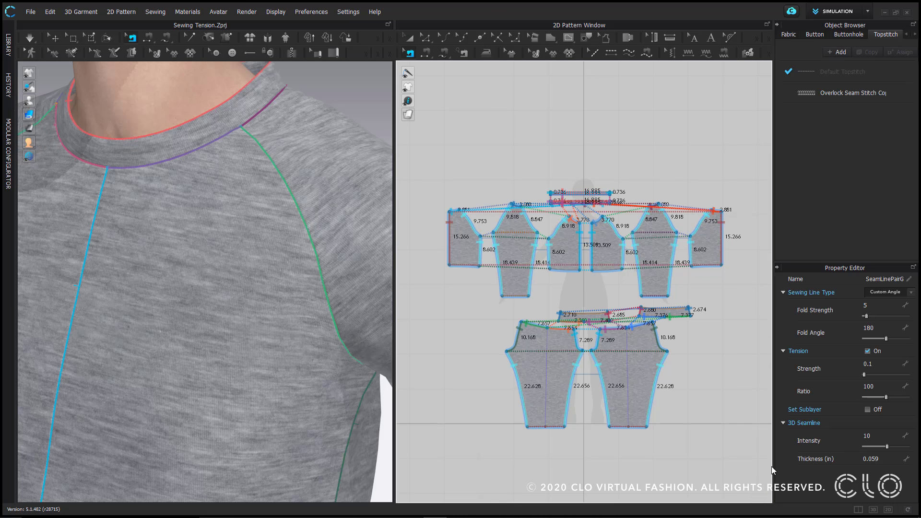
left_click(878, 434)
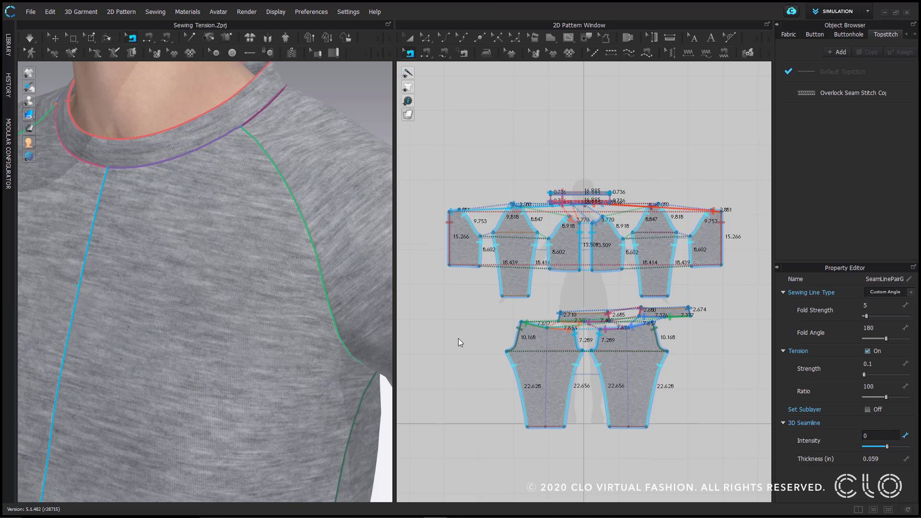
key("Return")
left_click(56, 38)
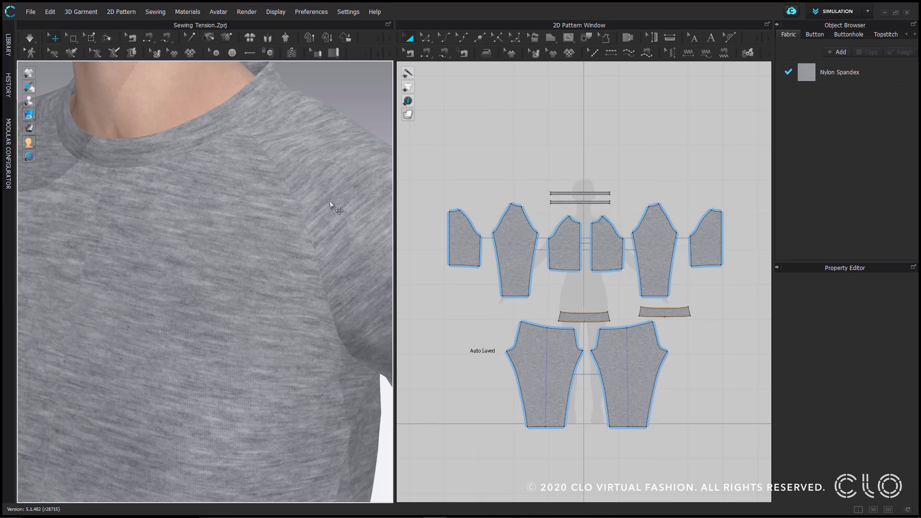
mouse_move(200, 361)
right_mouse_down()
mouse_move(255, 354)
mouse_move(175, 346)
mouse_move(236, 346)
mouse_move(204, 347)
right_mouse_up()
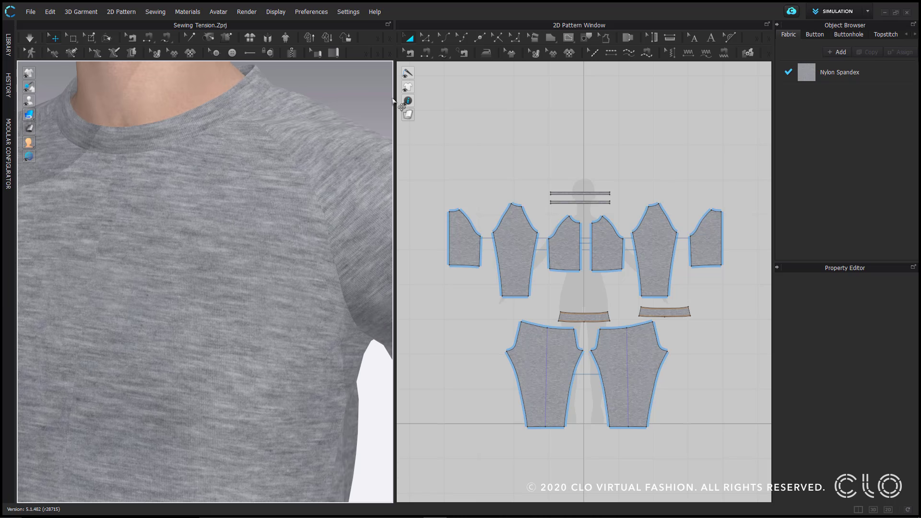
Select every seam and set the 3D Seamline intensity to 10
left_click(406, 54)
left_click_drag(426, 153, 747, 473)
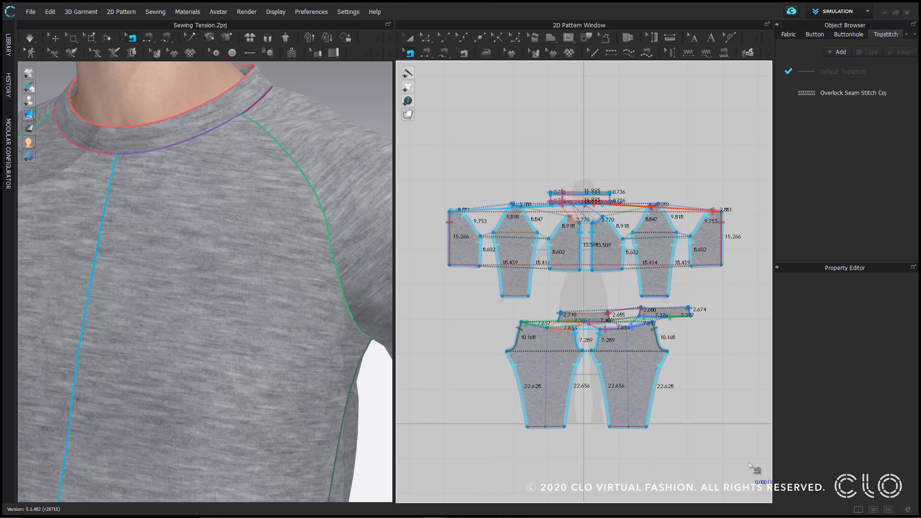
left_click(878, 435)
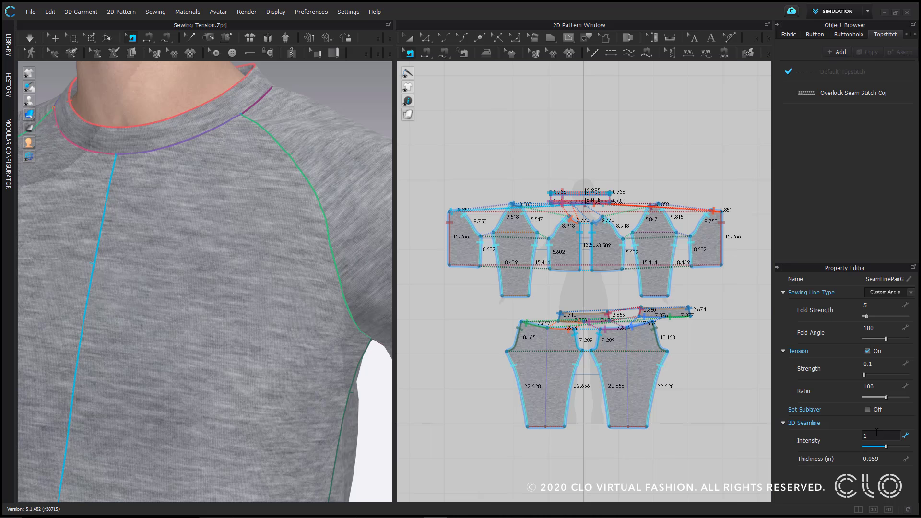
type("10")
key("Return")
Set the 3D Seamline thickness of all seams to 0.1 in and inspect the seams around the neckline
left_click(885, 459)
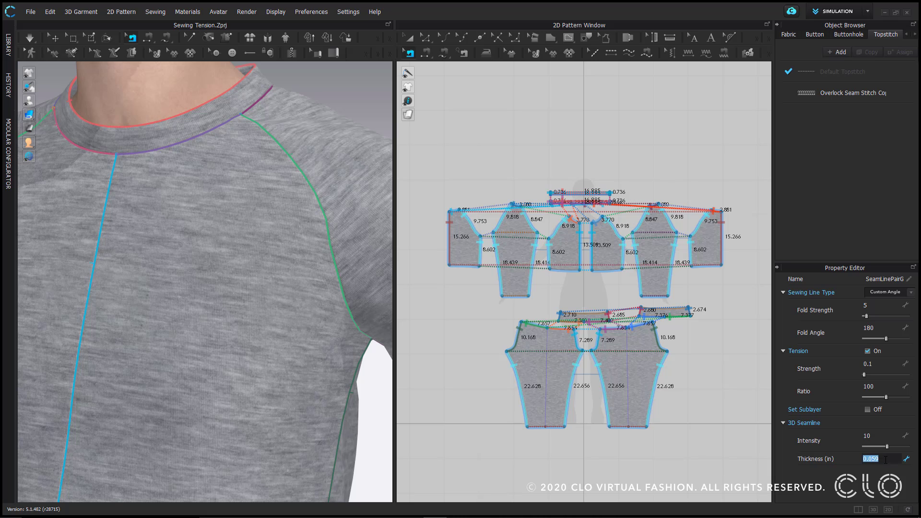
type(".1")
key("Return")
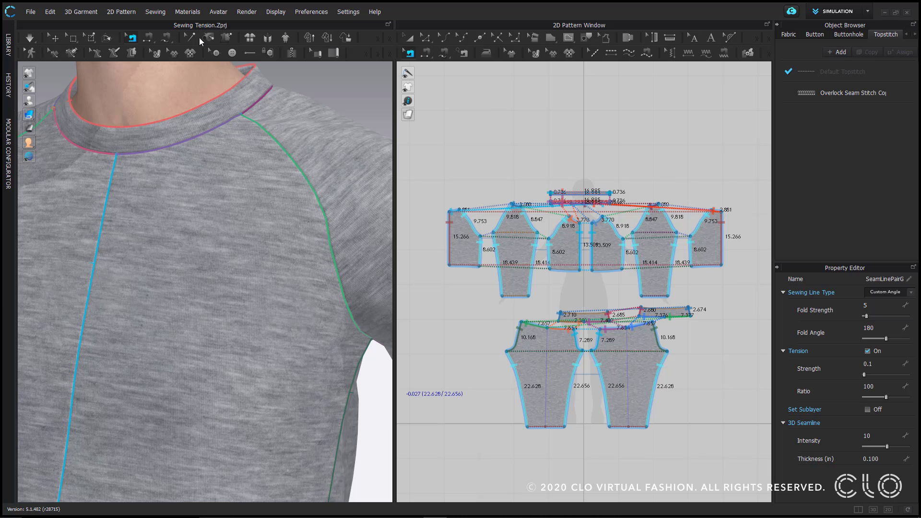
left_click(60, 40)
right_click_drag(290, 335, 291, 329)
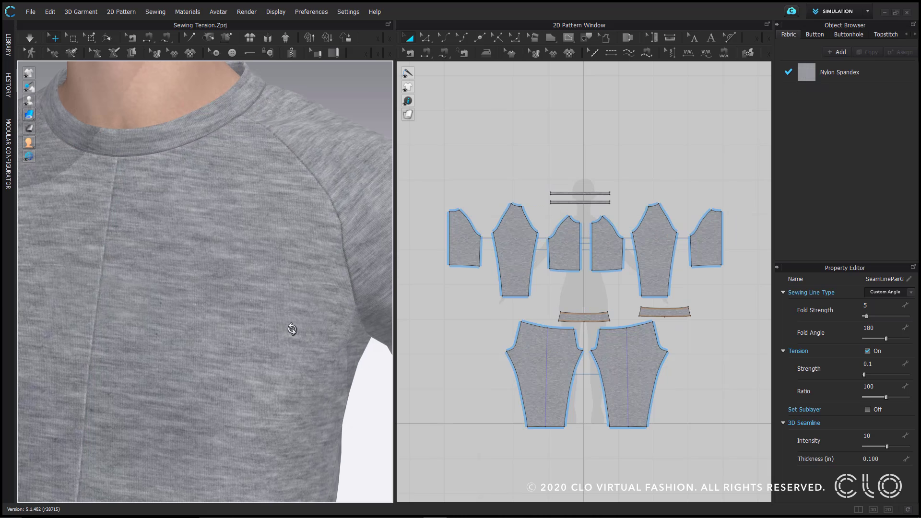
Set the 3D Seamline thickness of all seams to 0.2 in and view the top without the sewing overlay
left_click(412, 52)
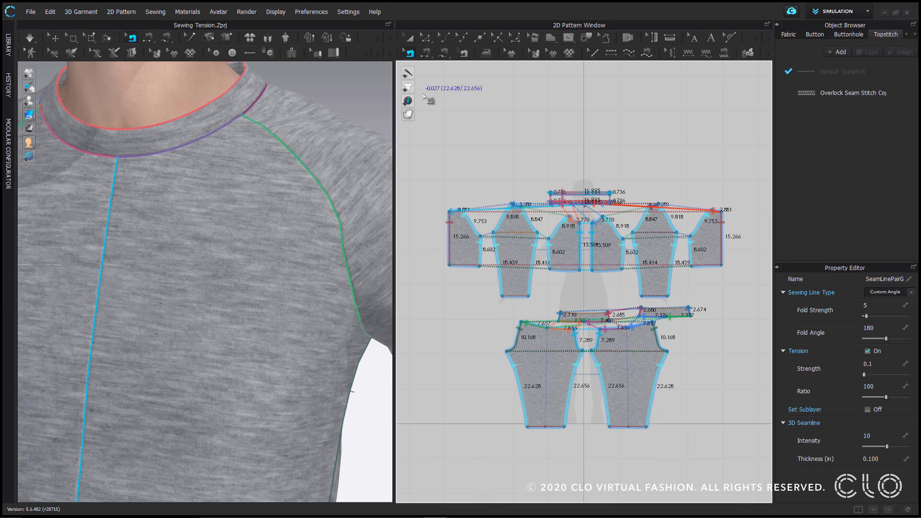
left_click(884, 459)
type(".")
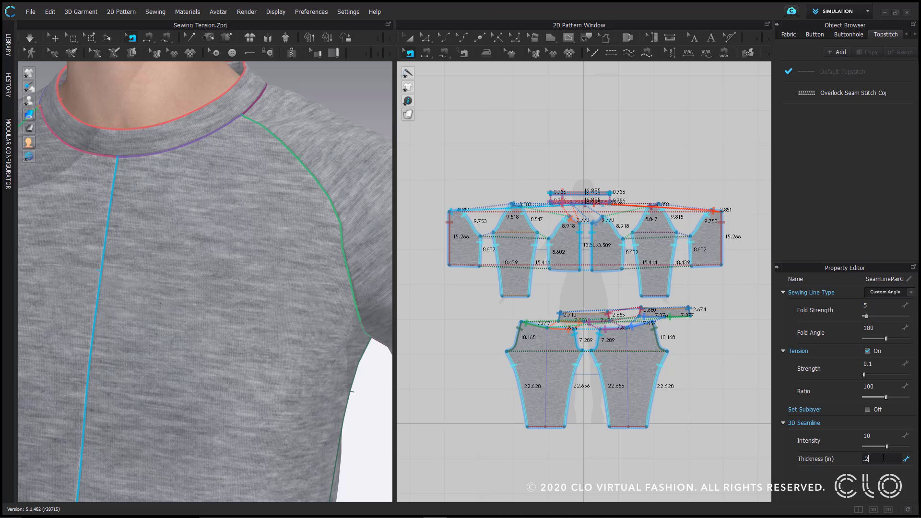
type("2")
key("Return")
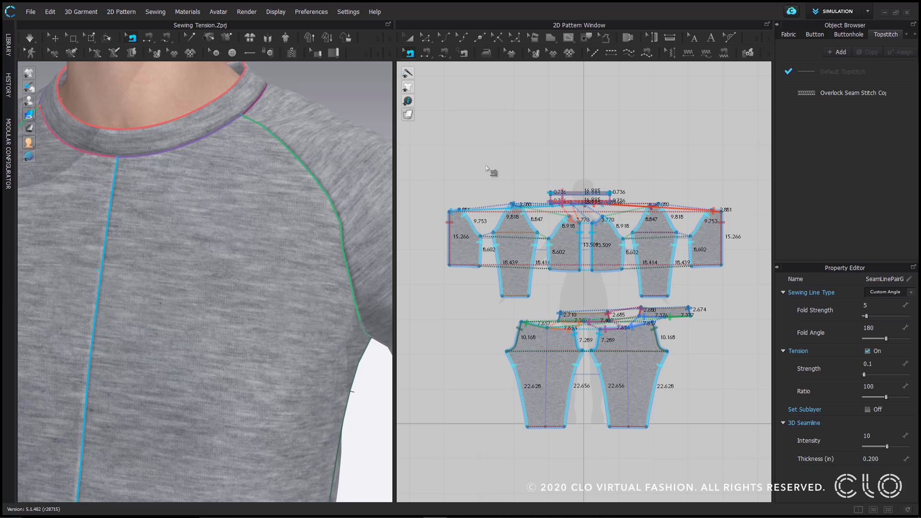
left_click(54, 38)
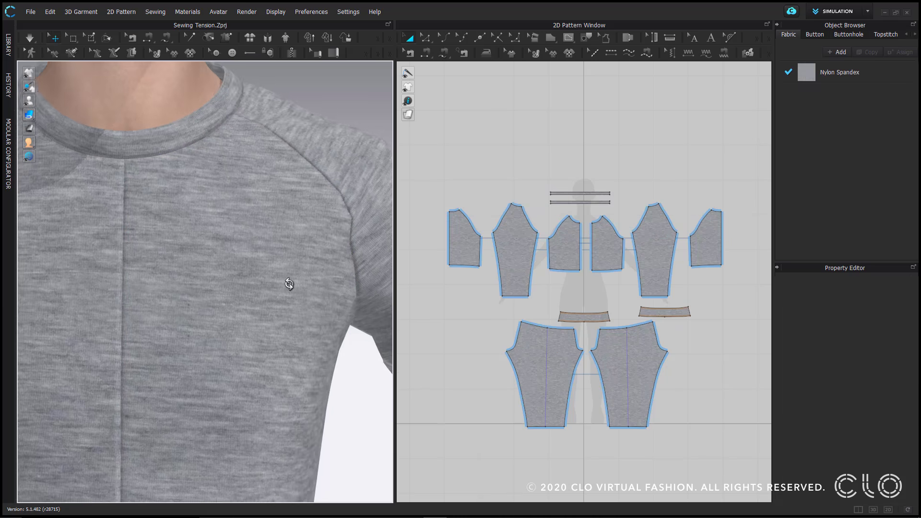